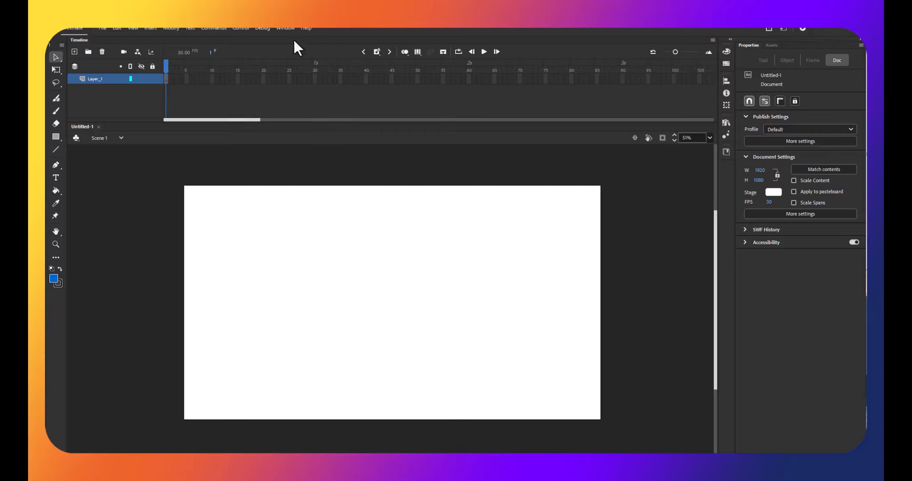
Step: Switch the workspace layout from Classic to Essentials
{"action": "left_click", "coordinate": [283, 28]}
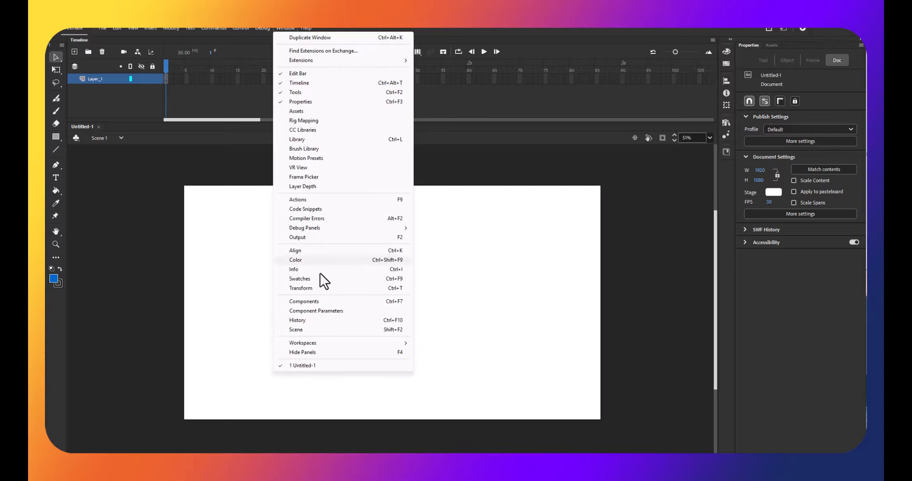
{"action": "mouse_move", "coordinate": [316, 342]}
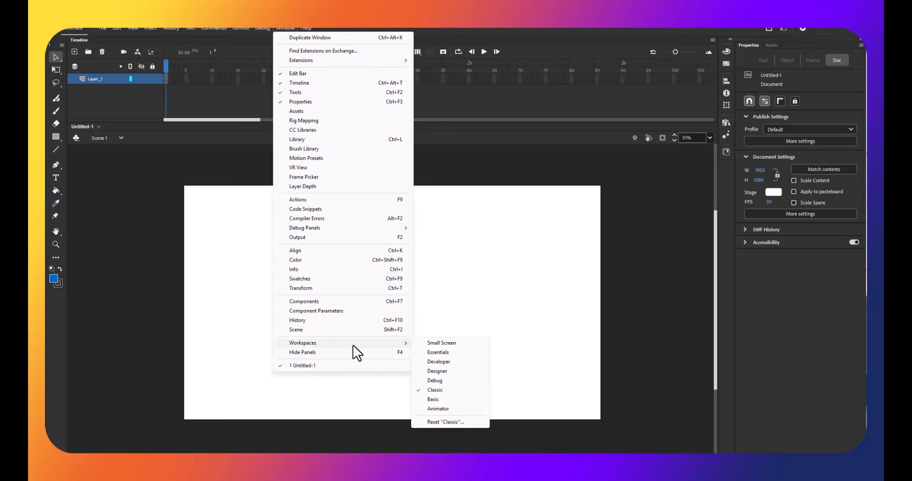
{"action": "left_click", "coordinate": [446, 351]}
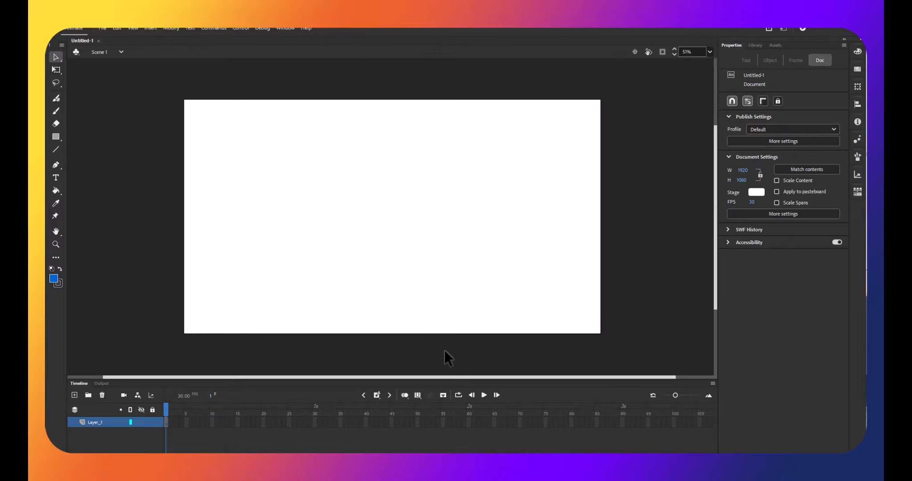
Step: Close the Tools panel, then restore it by resetting the Essentials workspace to its original layout
{"action": "left_click", "coordinate": [56, 44]}
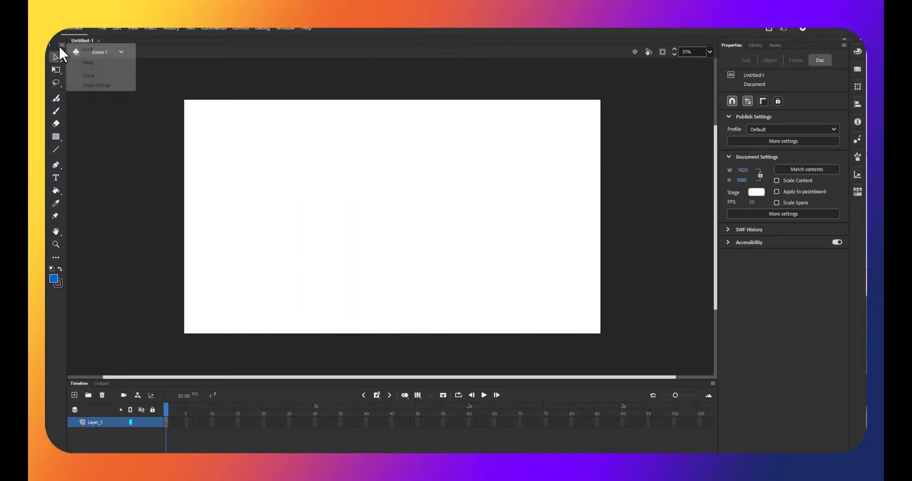
{"action": "left_click", "coordinate": [92, 77]}
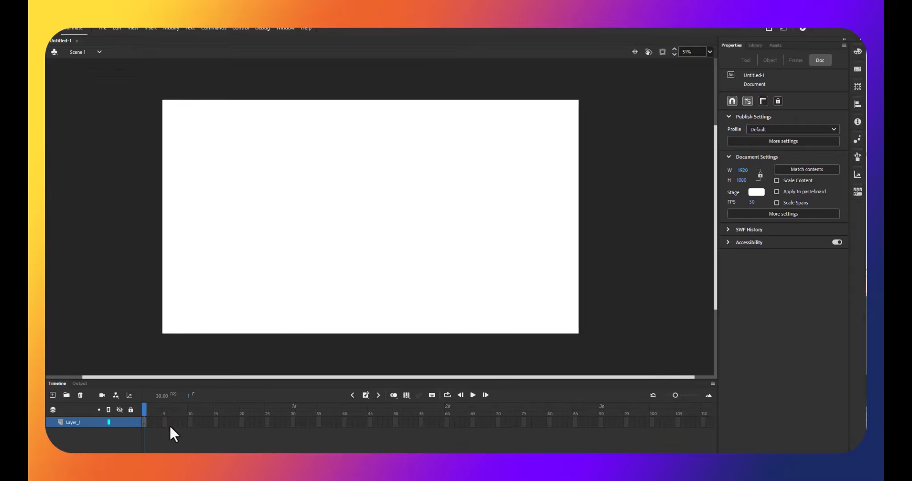
{"action": "left_click", "coordinate": [291, 28]}
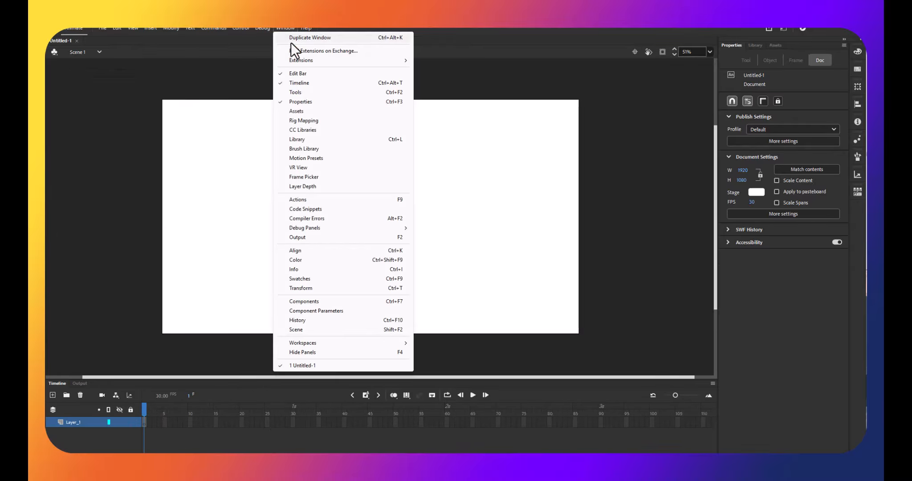
{"action": "mouse_move", "coordinate": [311, 343]}
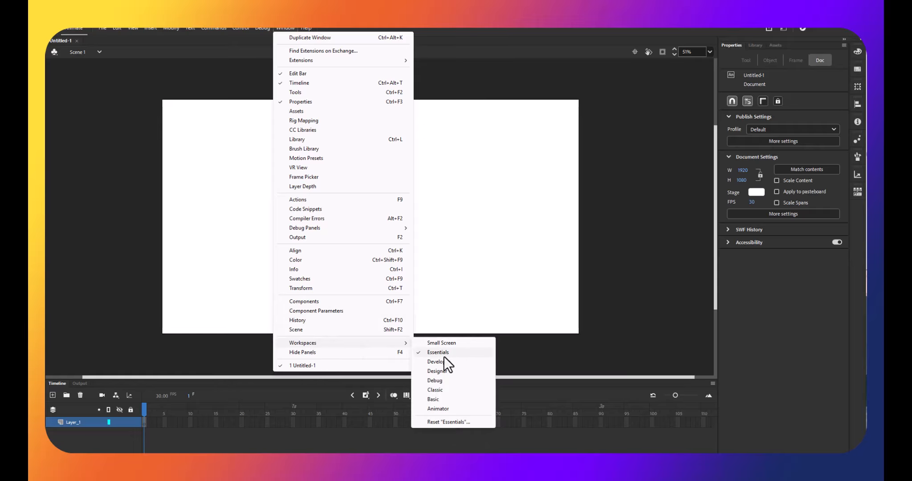
{"action": "left_click", "coordinate": [448, 421]}
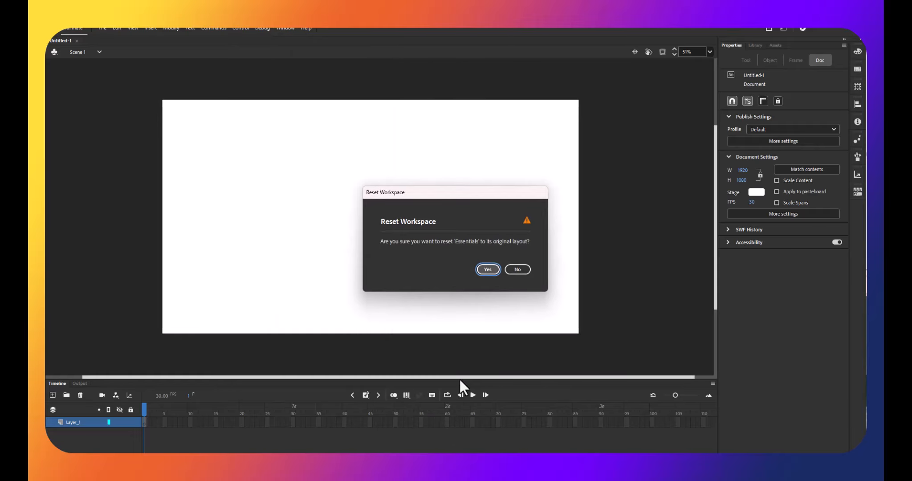
{"action": "left_click", "coordinate": [487, 269]}
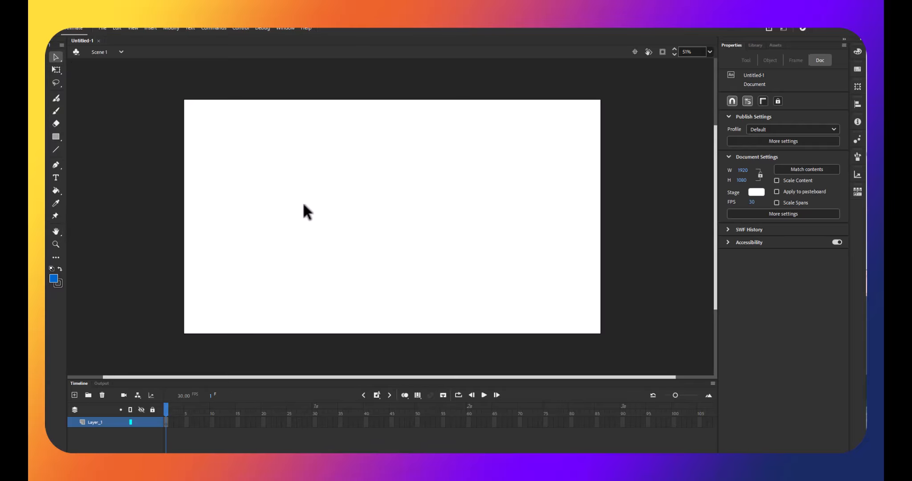
Step: Draw a blue rectangle with a black outline, about 504 by 439 px, near the stage's middle and rename its layer Head
{"action": "left_click", "coordinate": [54, 137]}
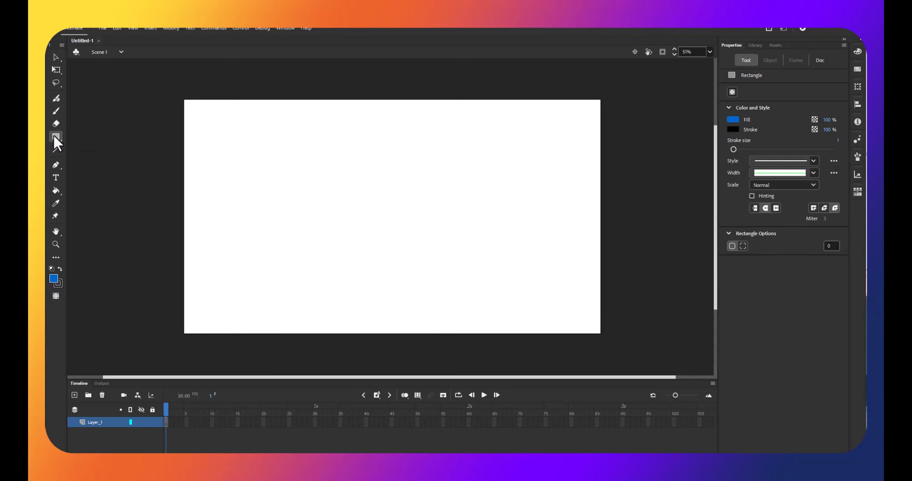
{"action": "left_click_drag", "start_coordinate": [311, 175], "coordinate": [421, 269]}
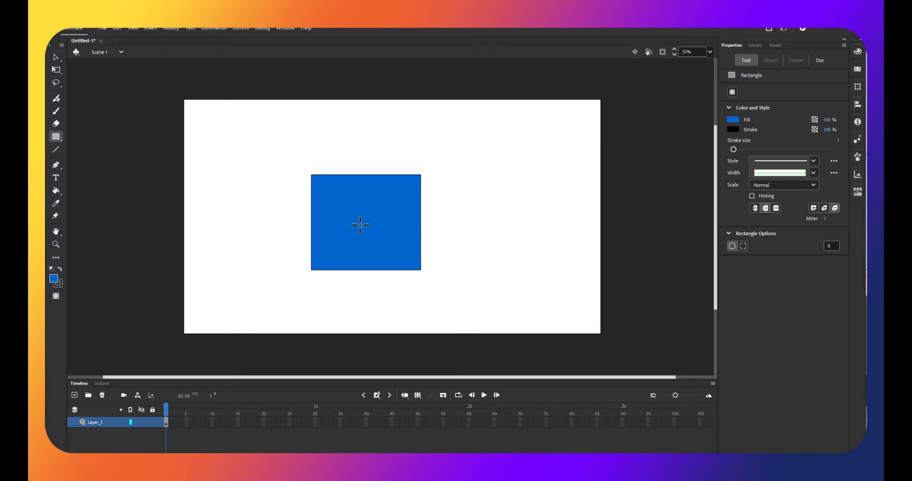
{"action": "double_click", "coordinate": [98, 423]}
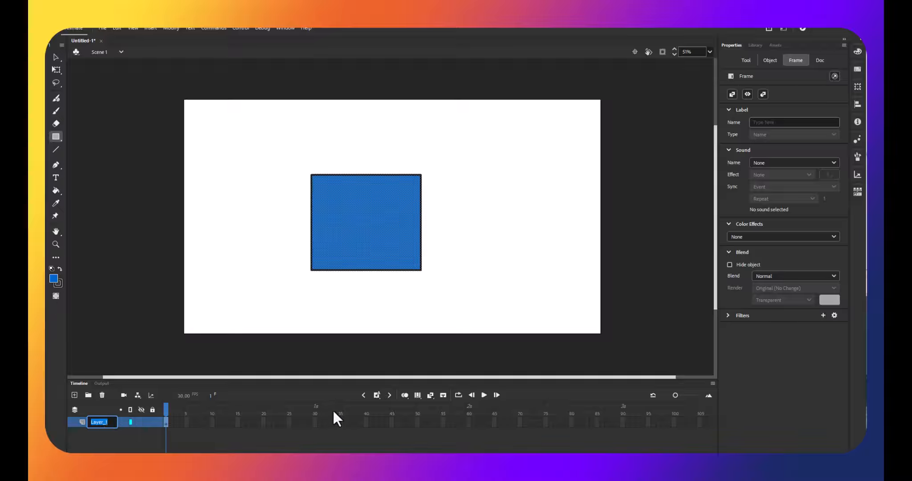
{"action": "type", "text": "Head"}
Step: Select the rectangle's whole black outline without its fill and delete it
{"action": "left_click", "coordinate": [54, 59]}
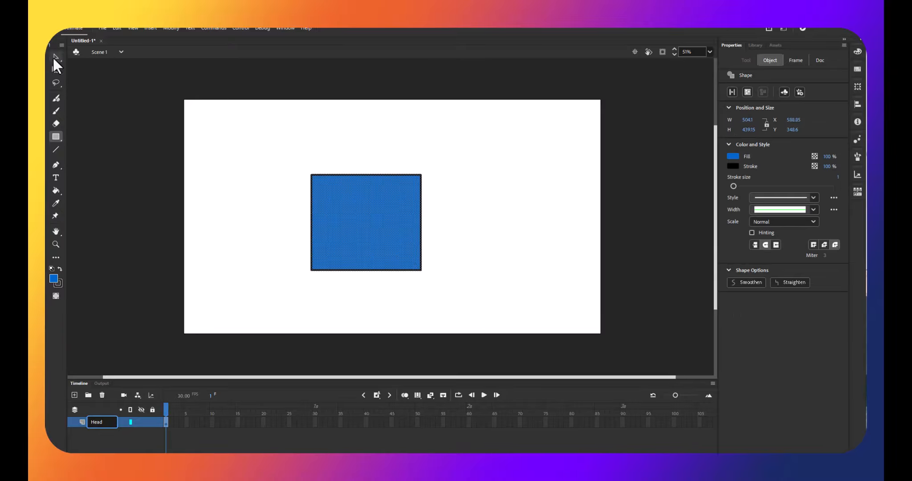
{"action": "left_click", "coordinate": [293, 265]}
{"action": "double_click", "coordinate": [355, 208]}
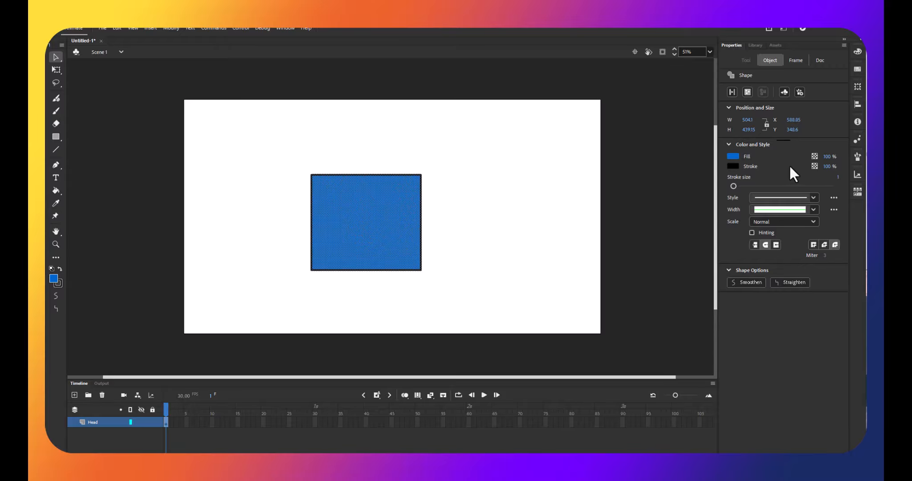
{"action": "left_click", "coordinate": [443, 190]}
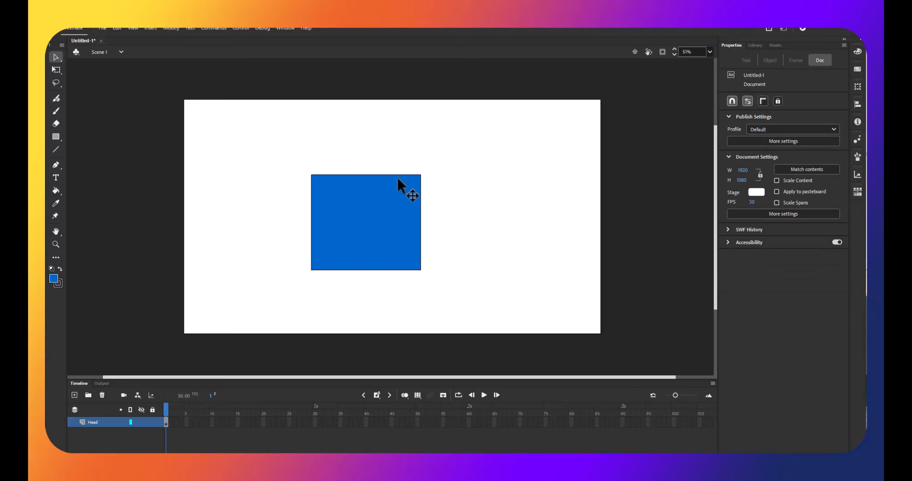
{"action": "double_click", "coordinate": [398, 174]}
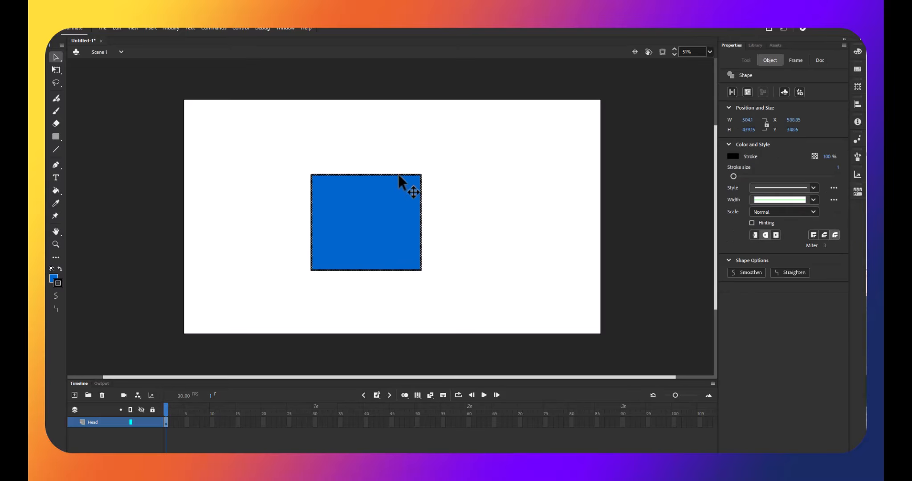
{"action": "key", "text": "Delete"}
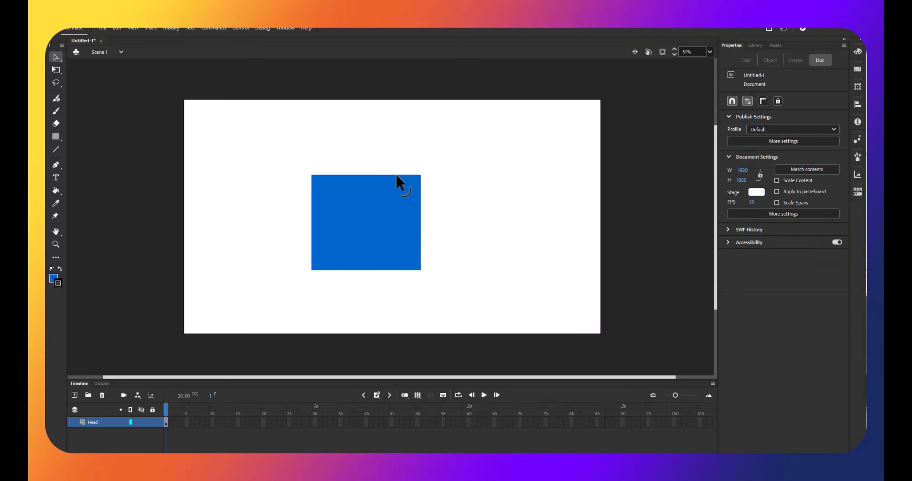
Step: Add a bright green #00FF33 outline around the blue rectangle using the Ink Bottle tool
{"action": "left_click", "coordinate": [369, 190]}
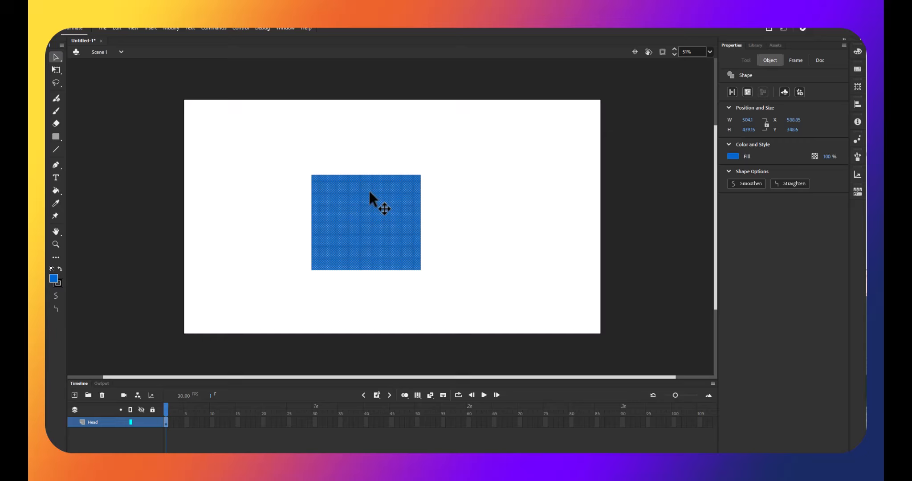
{"action": "left_click", "coordinate": [54, 191]}
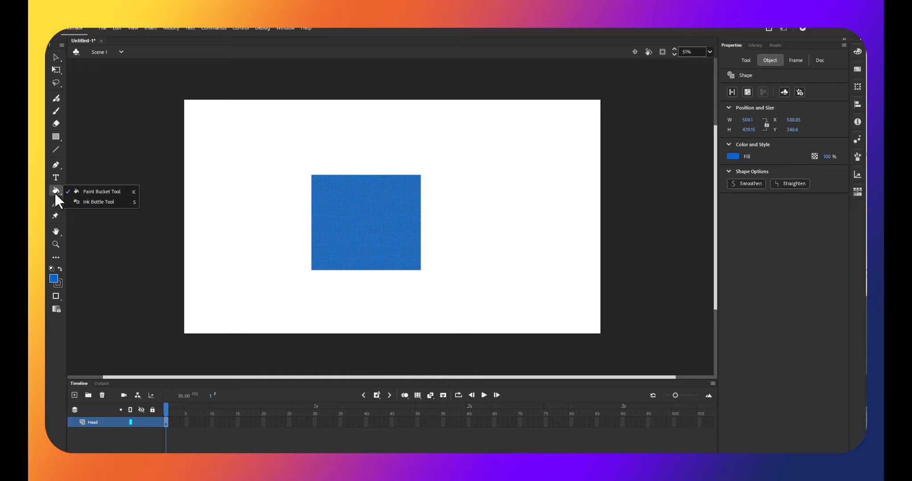
{"action": "left_click", "coordinate": [87, 203]}
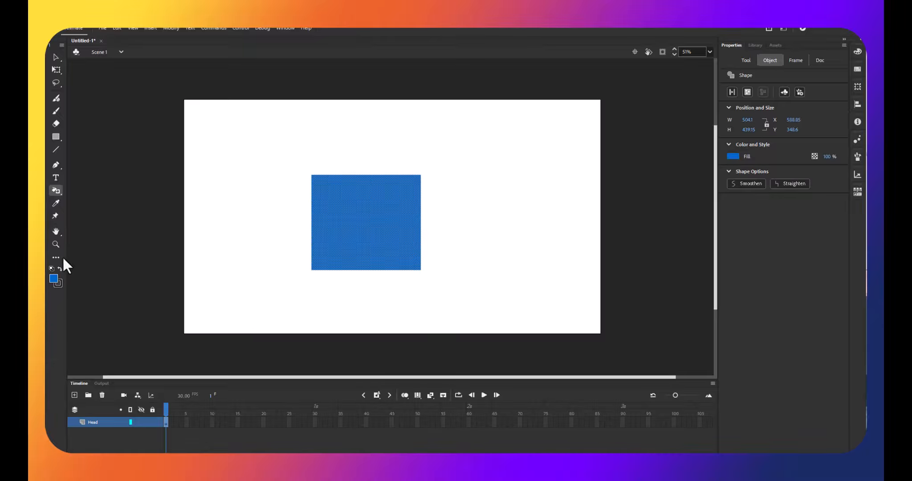
{"action": "left_click", "coordinate": [58, 285]}
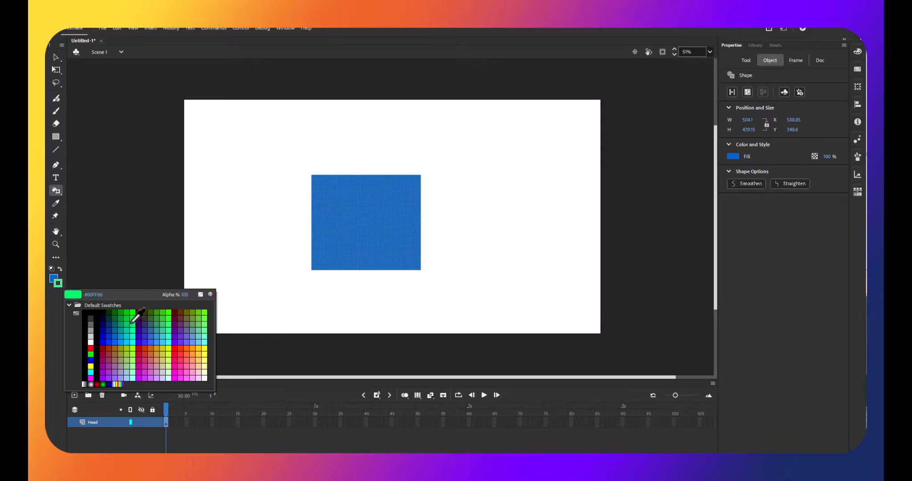
{"action": "left_click", "coordinate": [131, 317]}
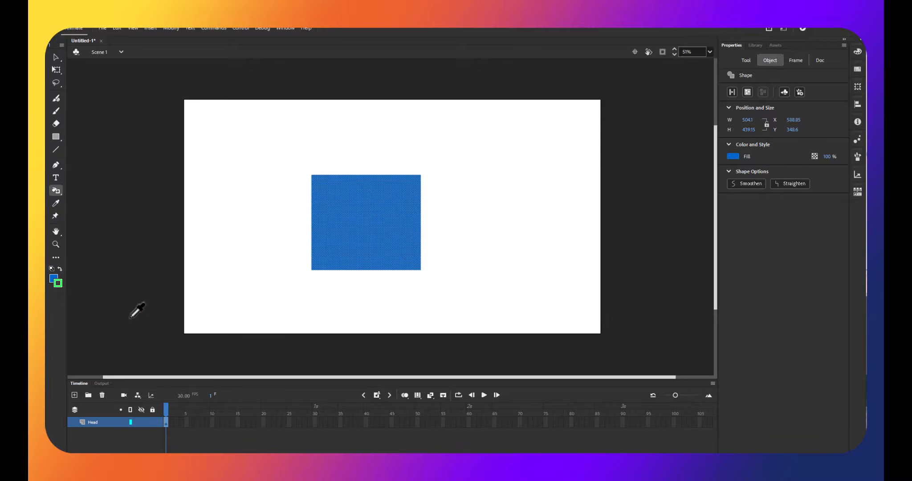
{"action": "left_click", "coordinate": [328, 176]}
Step: Select the rectangle with its outline, recolour the outline light red and set its stroke size to 20
{"action": "left_click", "coordinate": [56, 55]}
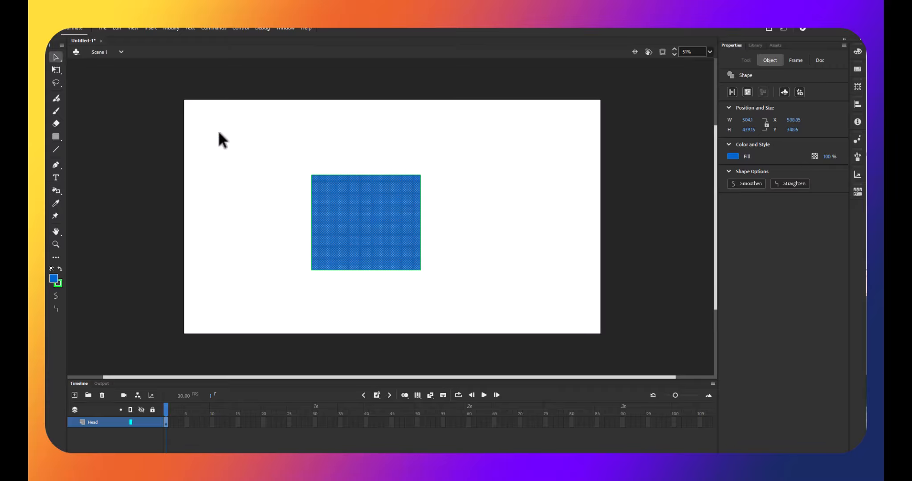
{"action": "double_click", "coordinate": [353, 194]}
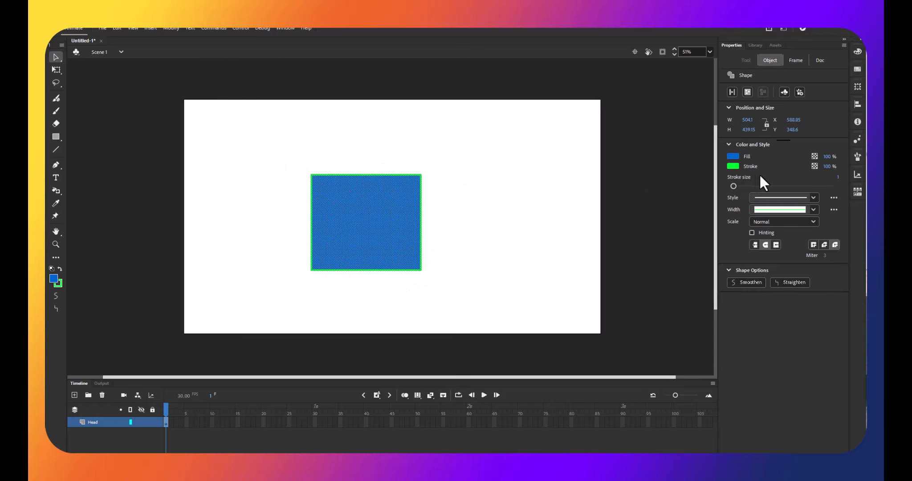
{"action": "left_click", "coordinate": [735, 167]}
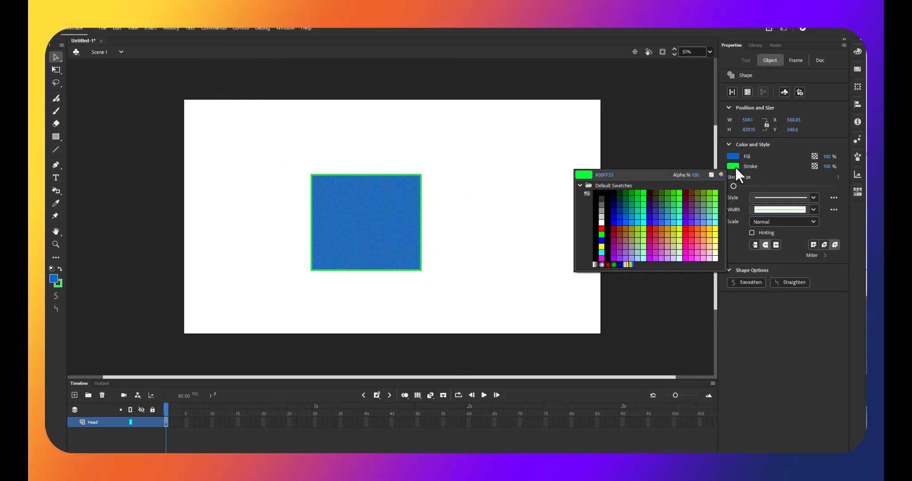
{"action": "left_click", "coordinate": [700, 237]}
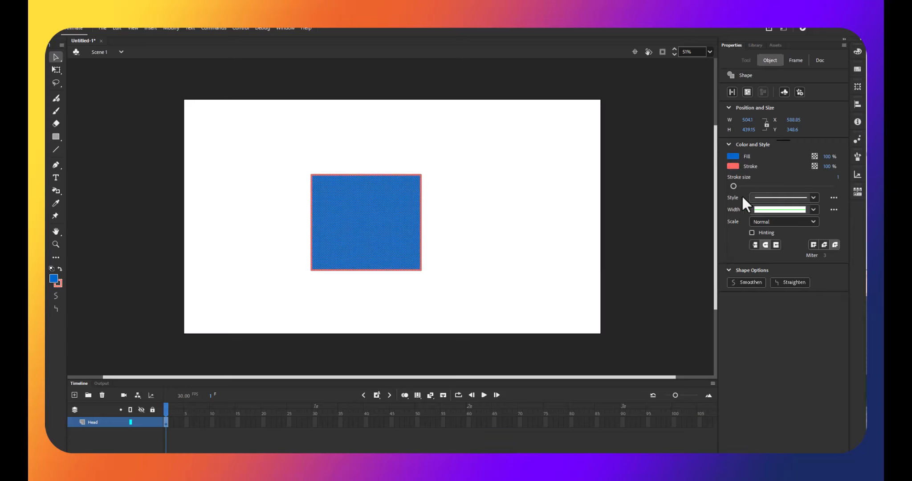
{"action": "left_click_drag", "start_coordinate": [733, 186], "coordinate": [743, 185]}
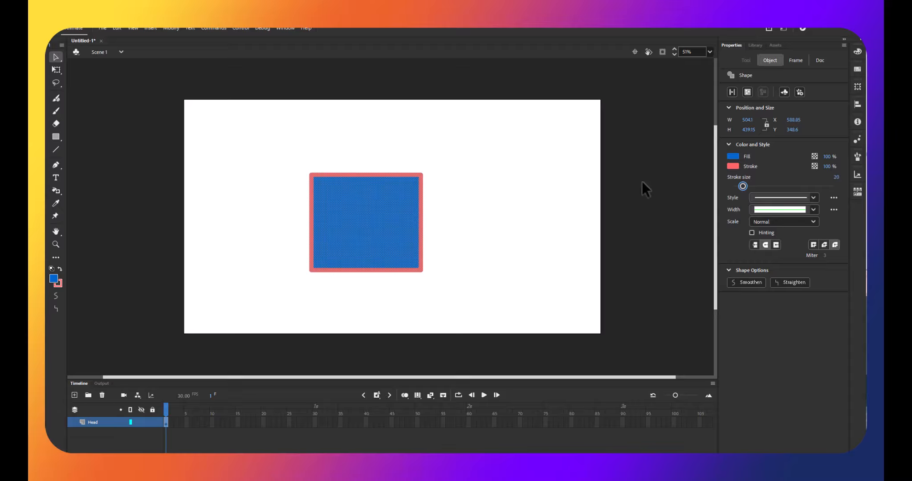
Step: Change the rectangle's fill colour to yellow and deselect the shape
{"action": "left_click", "coordinate": [733, 156]}
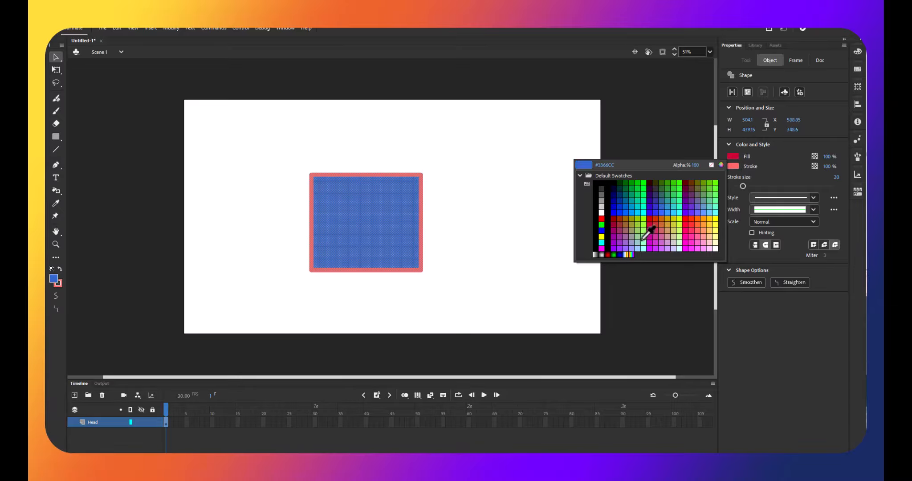
{"action": "left_click", "coordinate": [713, 219]}
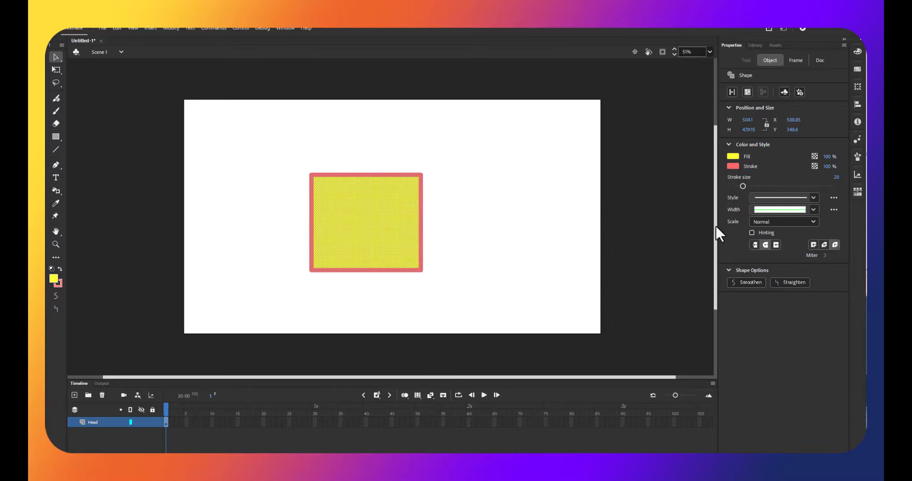
{"action": "left_click", "coordinate": [475, 201]}
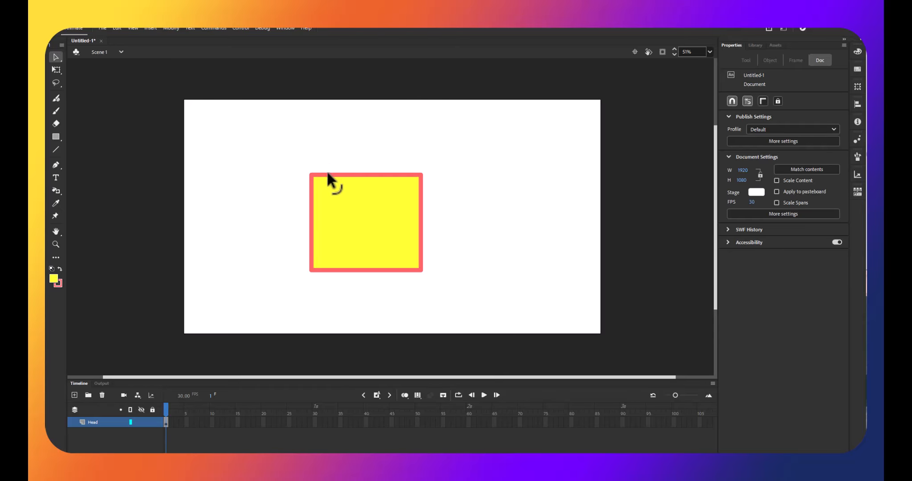
Step: Pull two pointed ears up out of the rectangle's top edge, keeping a flat stretch between them
{"action": "left_click_drag", "start_coordinate": [327, 172], "coordinate": [328, 144]}
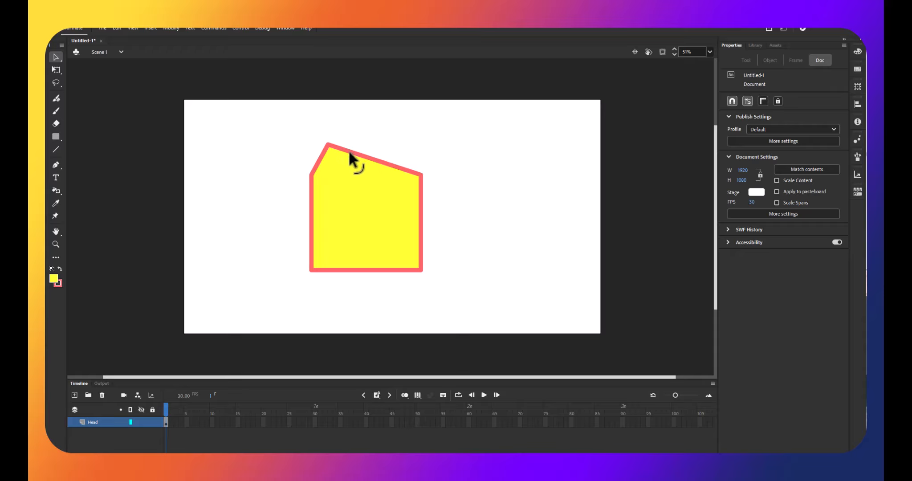
{"action": "left_click_drag", "start_coordinate": [348, 150], "coordinate": [348, 172]}
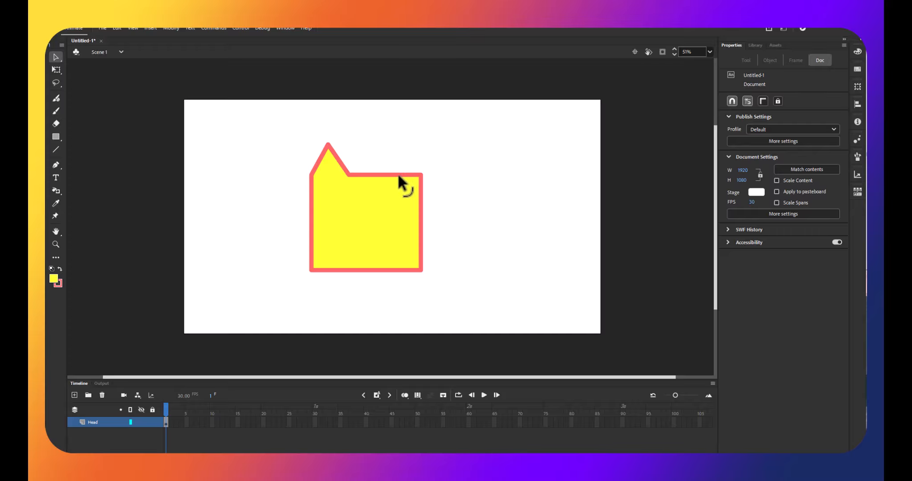
{"action": "left_click_drag", "start_coordinate": [398, 175], "coordinate": [398, 142]}
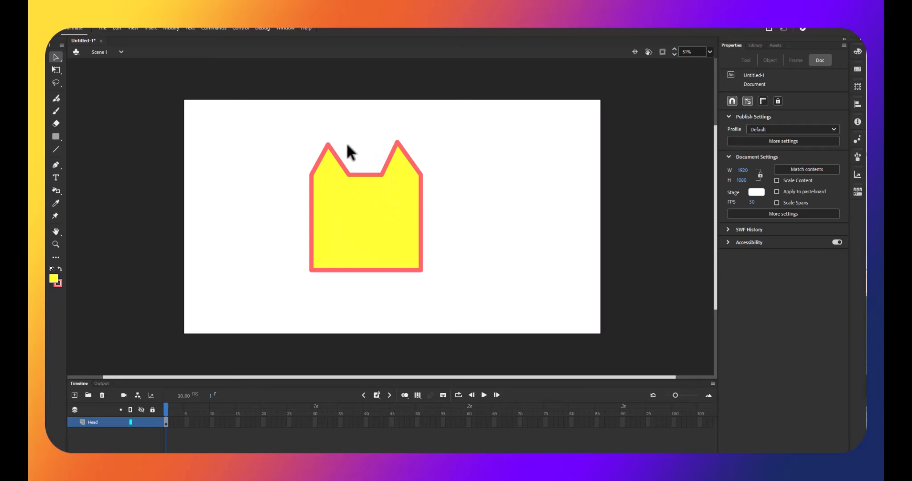
Step: Move both ear tips higher and to the right, and bend the head's bottom edge down into a rounded chin
{"action": "mouse_move", "coordinate": [329, 144]}
{"action": "left_mouse_down"}
{"action": "mouse_move", "coordinate": [349, 128]}
{"action": "mouse_move", "coordinate": [277, 128]}
{"action": "mouse_move", "coordinate": [318, 131]}
{"action": "mouse_move", "coordinate": [293, 137]}
{"action": "mouse_move", "coordinate": [350, 122]}
{"action": "mouse_move", "coordinate": [349, 154]}
{"action": "mouse_move", "coordinate": [338, 130]}
{"action": "left_mouse_up"}
{"action": "left_click_drag", "start_coordinate": [398, 142], "coordinate": [422, 135]}
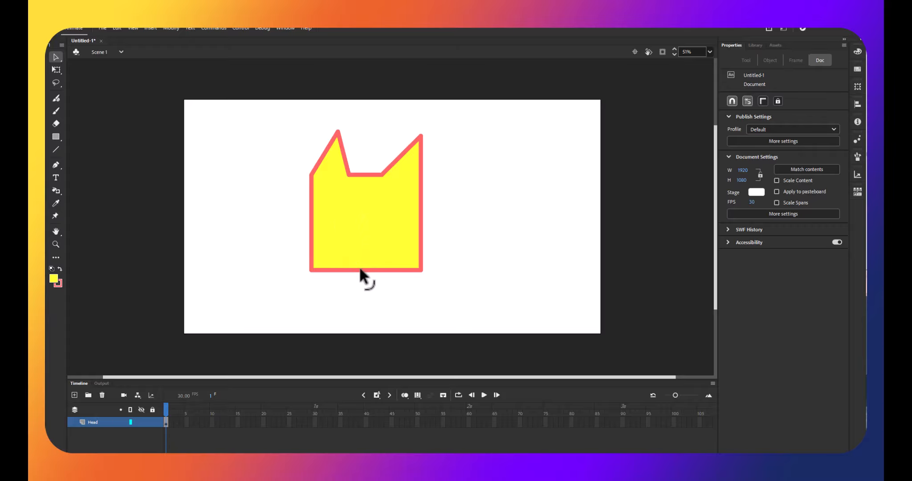
{"action": "left_click_drag", "start_coordinate": [361, 270], "coordinate": [362, 272]}
{"action": "left_click_drag", "start_coordinate": [361, 281], "coordinate": [361, 303]}
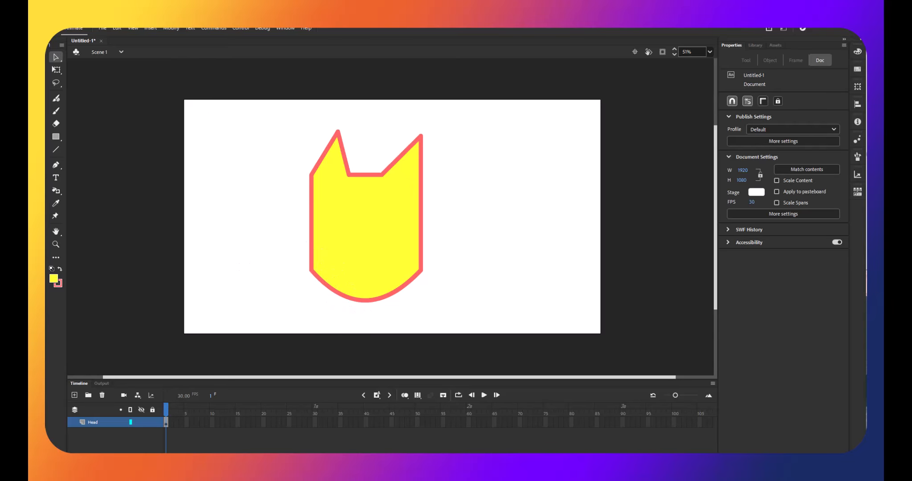
Step: Add a new layer named body above the Head layer and lock the Head layer
{"action": "left_click", "coordinate": [54, 137]}
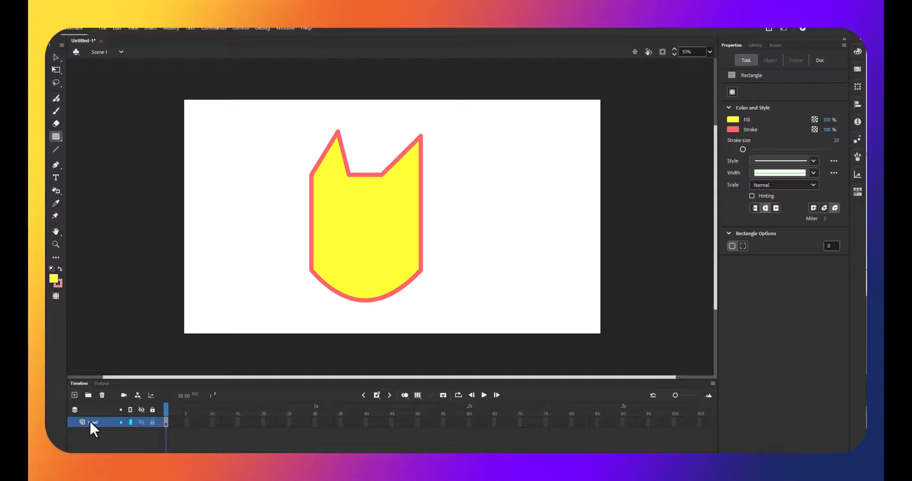
{"action": "left_click", "coordinate": [75, 395]}
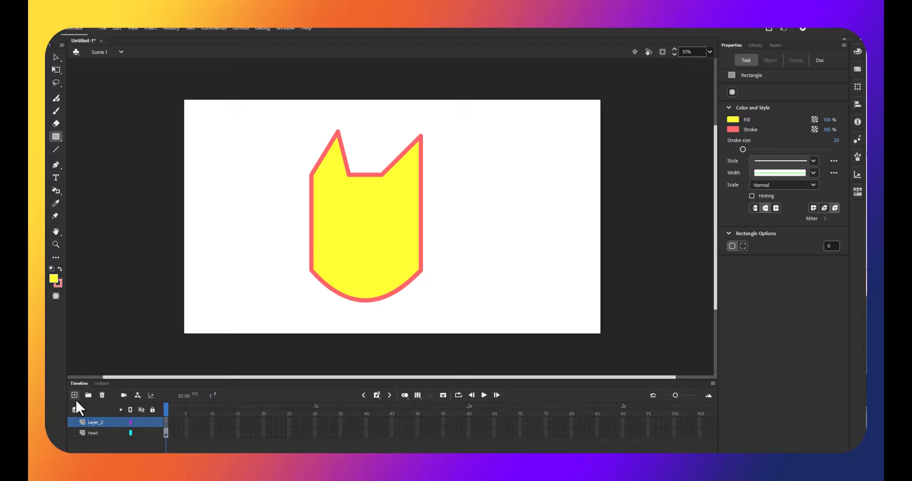
{"action": "double_click", "coordinate": [95, 423]}
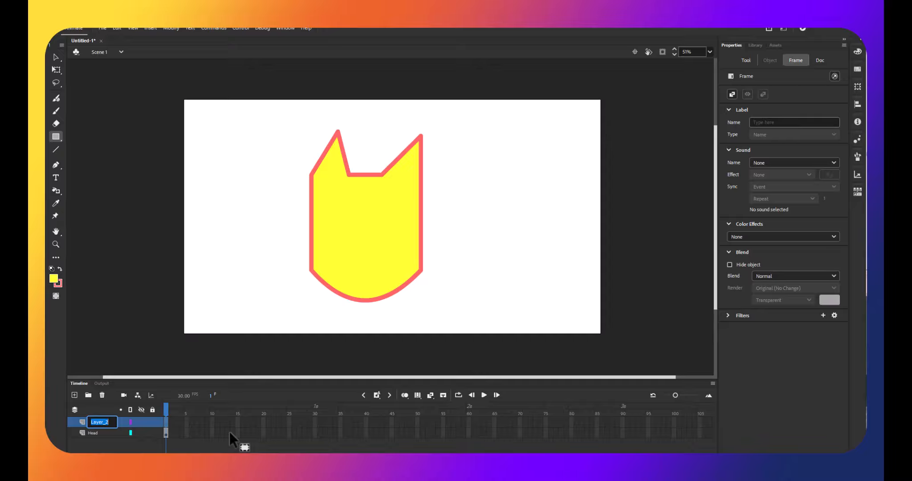
{"action": "type", "text": "body"}
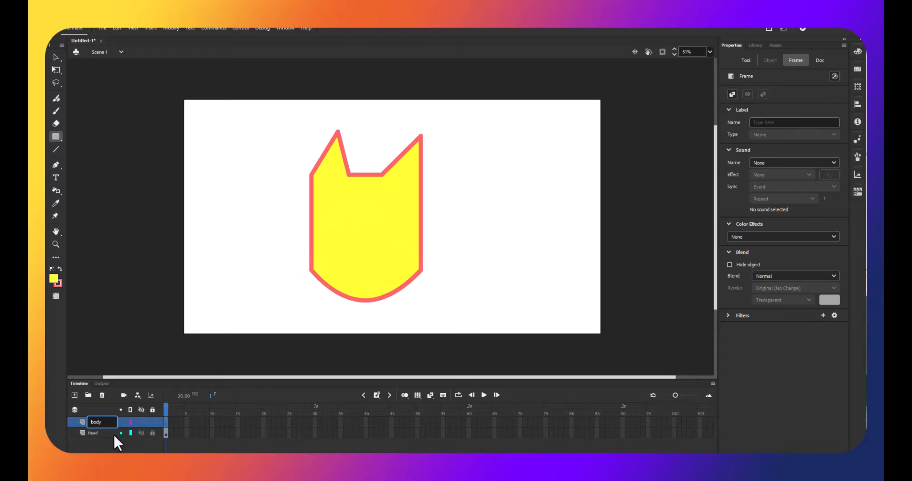
{"action": "left_click", "coordinate": [152, 433]}
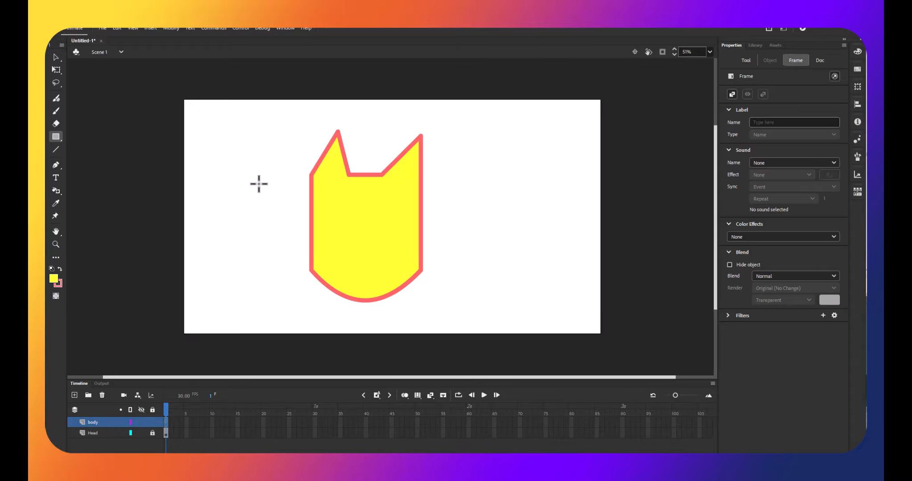
Step: Draw a rectangle about 481 by 381 overlapping the head's left side and move the body layer below Head
{"action": "mouse_move", "coordinate": [224, 204]}
{"action": "left_mouse_down"}
{"action": "mouse_move", "coordinate": [266, 219]}
{"action": "mouse_move", "coordinate": [330, 287]}
{"action": "left_mouse_up"}
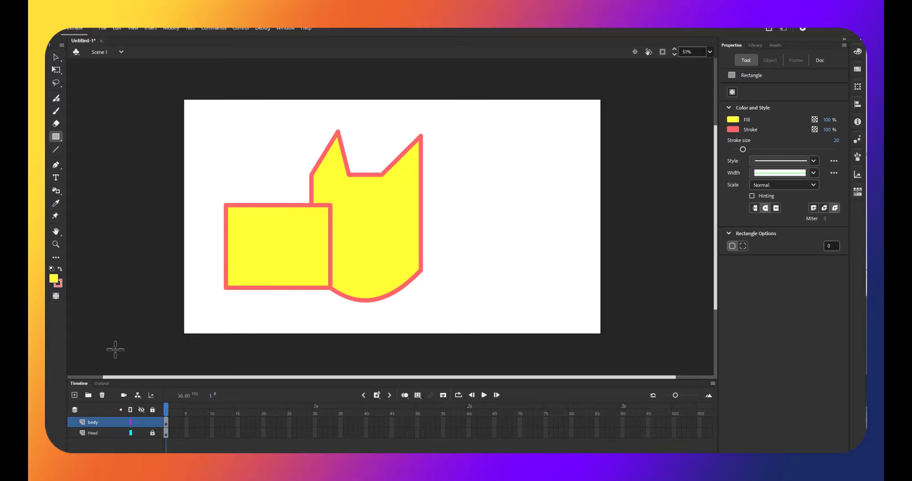
{"action": "left_click", "coordinate": [56, 57]}
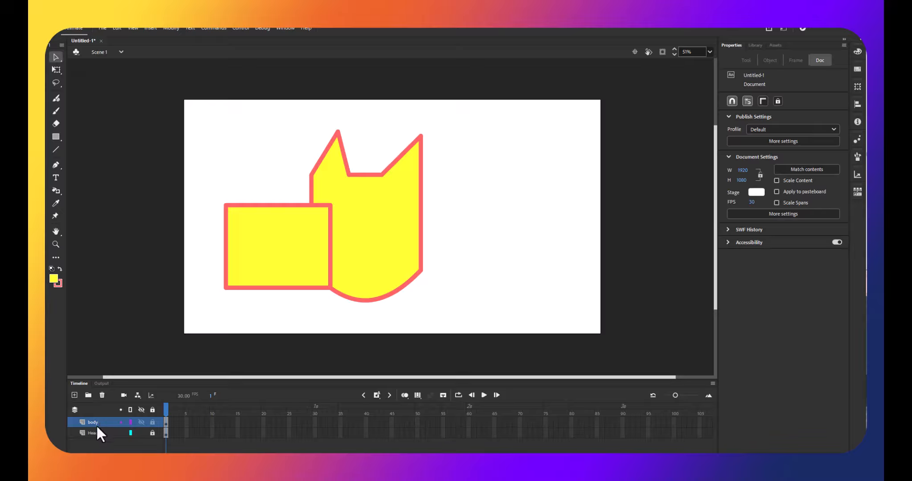
{"action": "left_click_drag", "start_coordinate": [93, 422], "coordinate": [94, 437]}
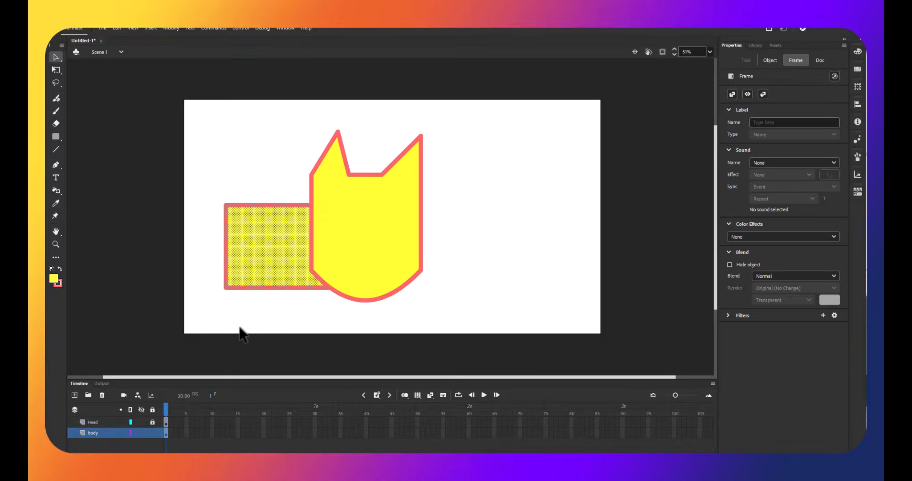
{"action": "left_click", "coordinate": [456, 317]}
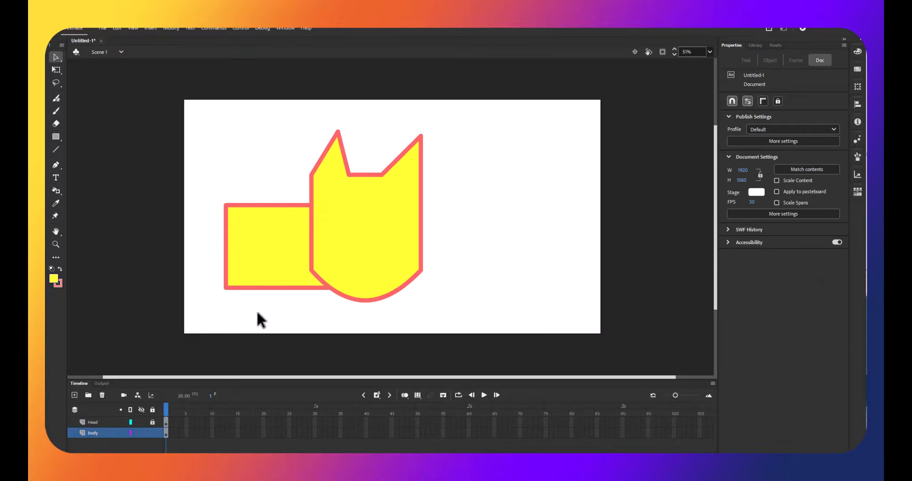
Step: Try to select both the head and the body together while the Head layer is locked
{"action": "left_click_drag", "start_coordinate": [464, 337], "coordinate": [192, 115]}
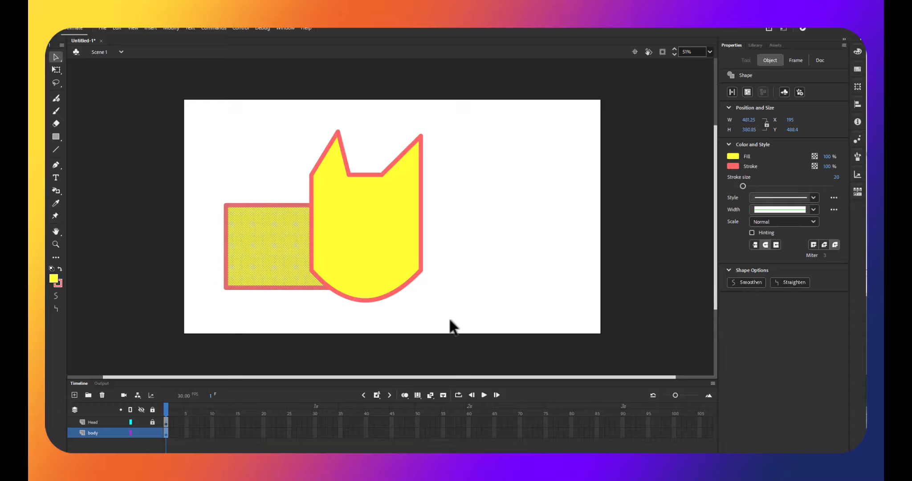
{"action": "left_click_drag", "start_coordinate": [407, 332], "coordinate": [156, 129]}
{"action": "left_click_drag", "start_coordinate": [460, 315], "coordinate": [173, 133]}
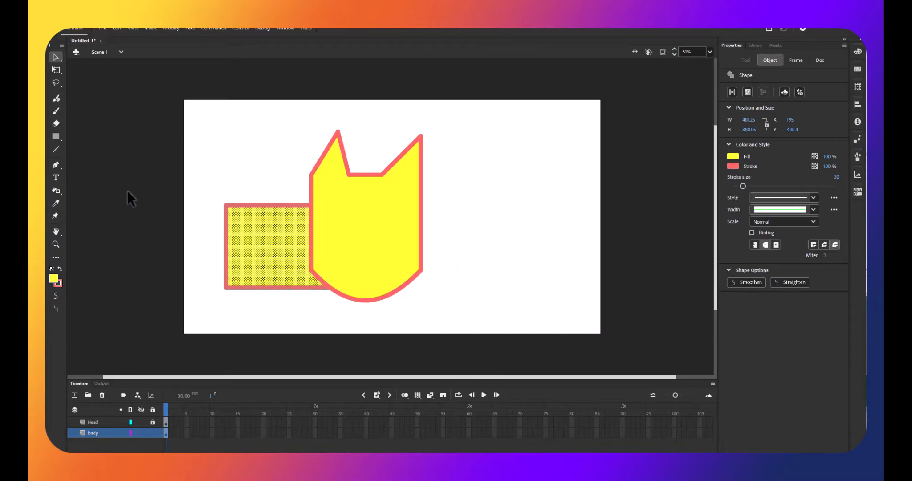
Step: Unlock the Head layer, then move the head and body together to the right to about X 614
{"action": "left_click", "coordinate": [152, 422]}
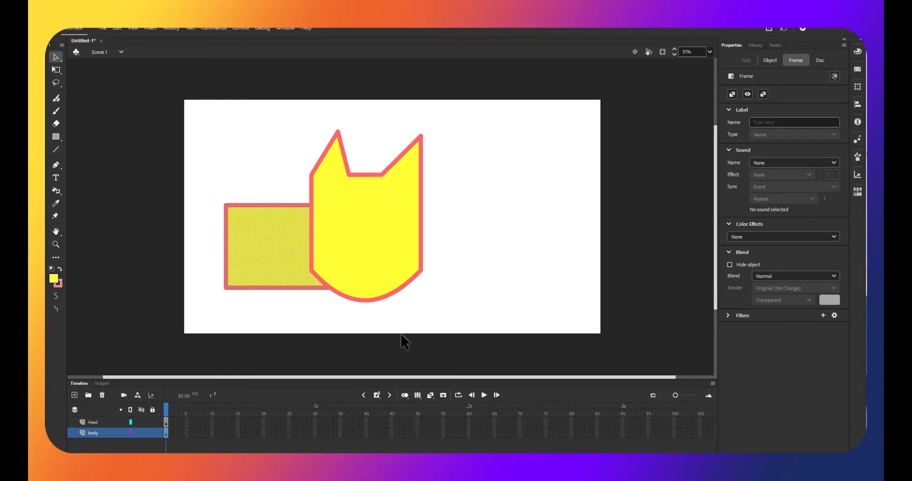
{"action": "left_click_drag", "start_coordinate": [560, 331], "coordinate": [172, 104]}
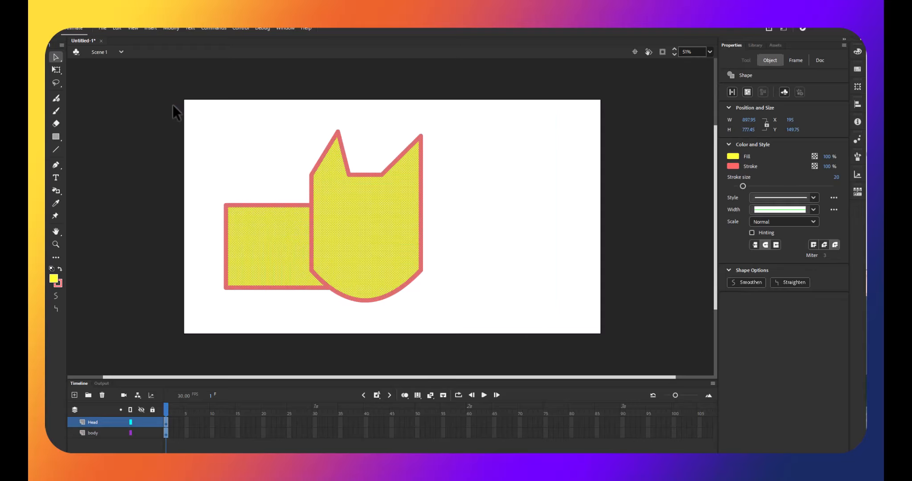
{"action": "left_click_drag", "start_coordinate": [345, 221], "coordinate": [441, 225]}
{"action": "left_click", "coordinate": [154, 431]}
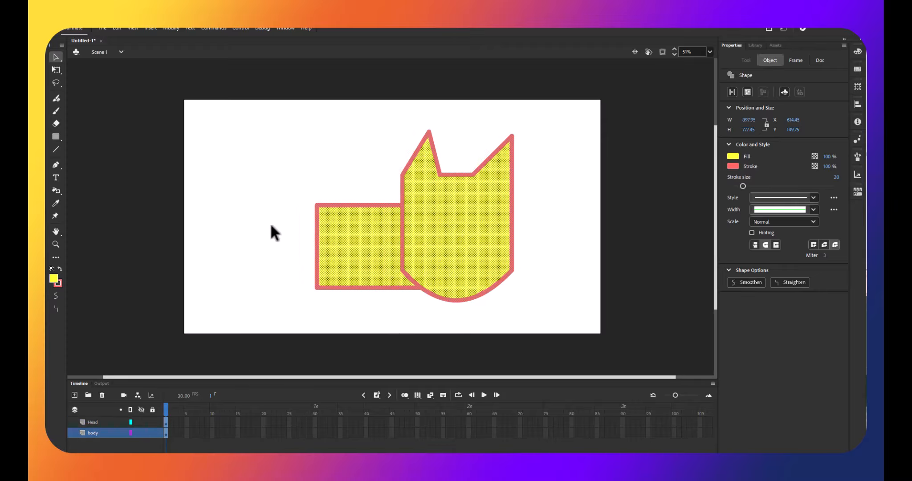
{"action": "left_click", "coordinate": [286, 290]}
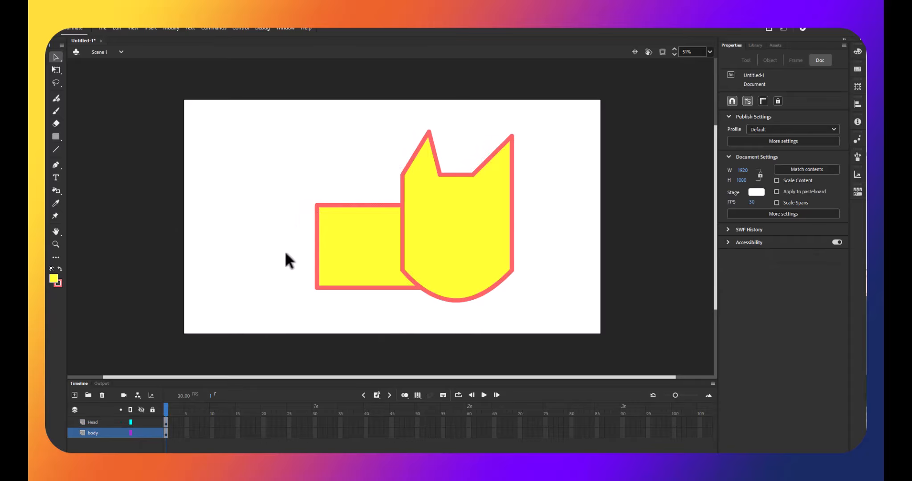
Step: Bend the body rectangle's left, bottom and top edges outward and adjust its lower left corner to form a rounded, egg-like body
{"action": "left_click_drag", "start_coordinate": [315, 248], "coordinate": [285, 244]}
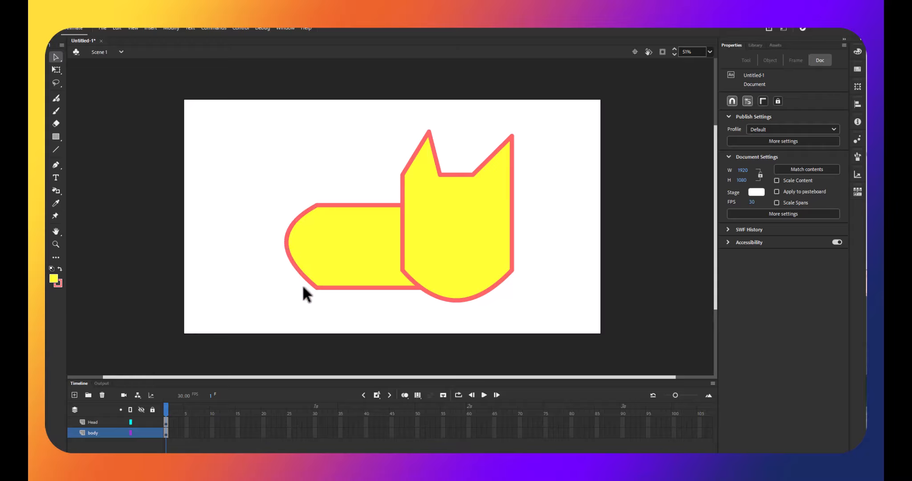
{"action": "mouse_move", "coordinate": [317, 289]}
{"action": "left_mouse_down"}
{"action": "mouse_move", "coordinate": [316, 267]}
{"action": "mouse_move", "coordinate": [330, 278]}
{"action": "left_mouse_up"}
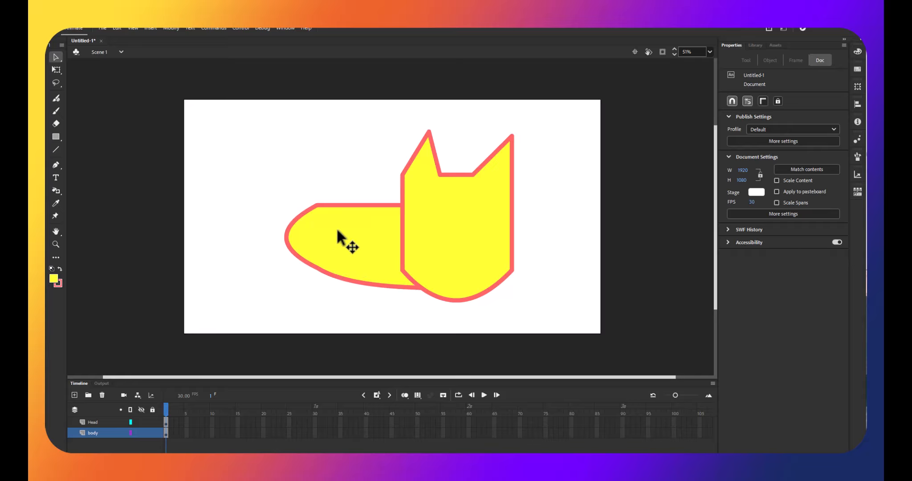
{"action": "left_click_drag", "start_coordinate": [348, 200], "coordinate": [347, 190]}
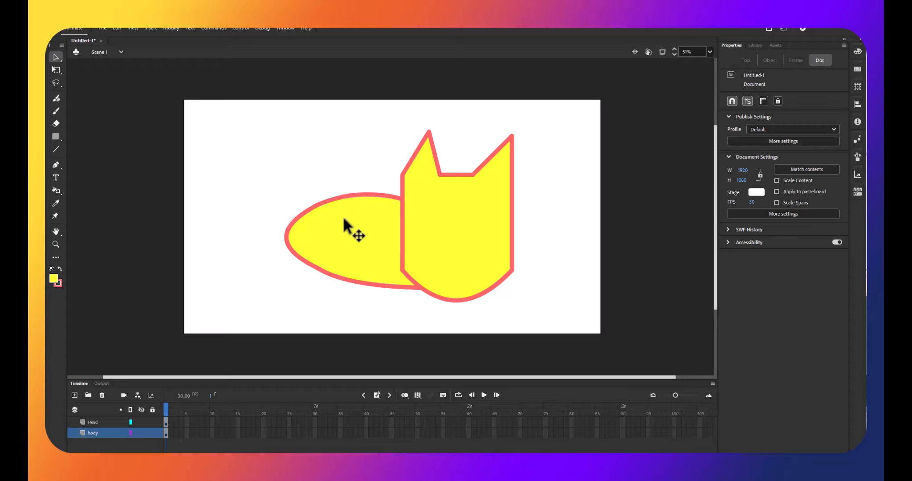
{"action": "mouse_move", "coordinate": [327, 273]}
{"action": "left_mouse_down"}
{"action": "mouse_move", "coordinate": [330, 279]}
{"action": "mouse_move", "coordinate": [310, 276]}
{"action": "mouse_move", "coordinate": [317, 284]}
{"action": "left_mouse_up"}
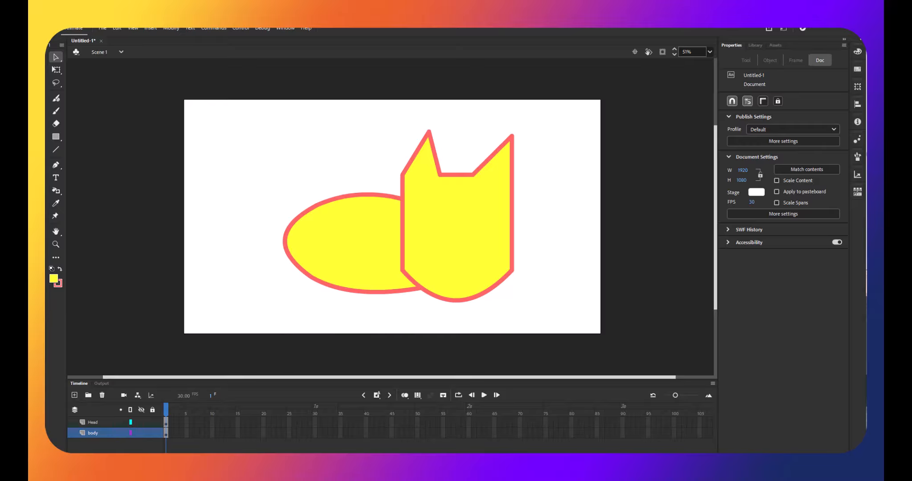
Step: Add two new layers between Head and body and name the upper one Tail
{"action": "left_click", "coordinate": [75, 394]}
{"action": "left_click", "coordinate": [74, 394]}
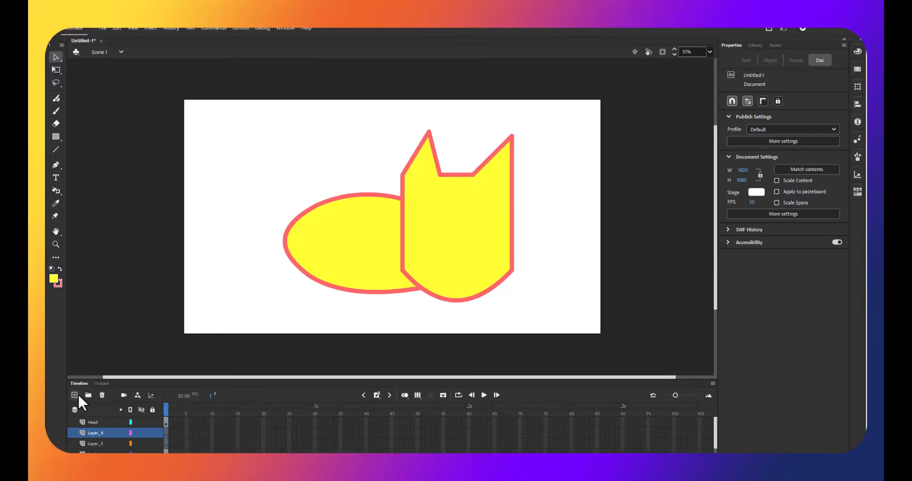
{"action": "left_click", "coordinate": [95, 443]}
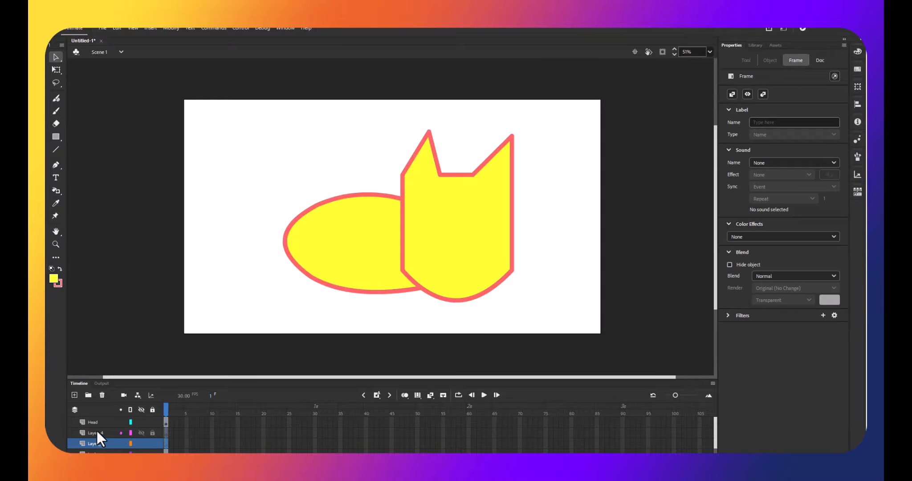
{"action": "scroll", "coordinate": [95, 430], "scroll_direction": "down", "scroll_amount": 1}
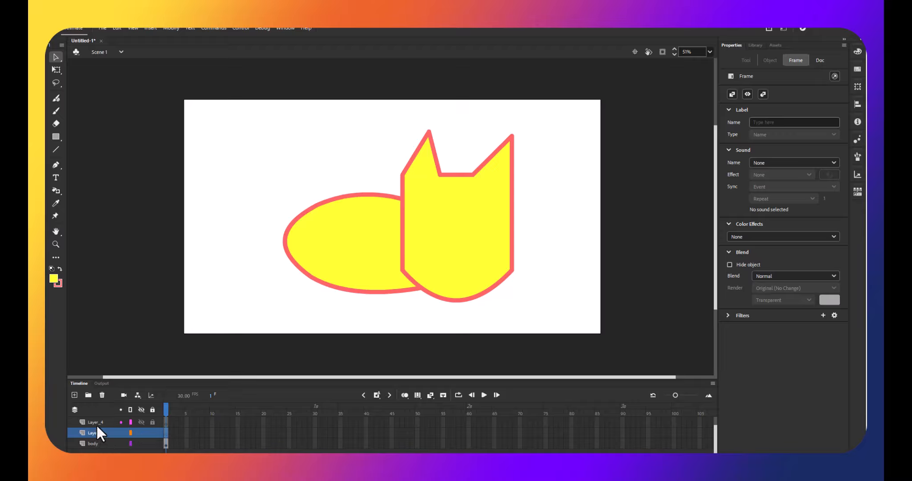
{"action": "scroll", "coordinate": [98, 426], "scroll_direction": "up", "scroll_amount": 1}
{"action": "double_click", "coordinate": [92, 432]}
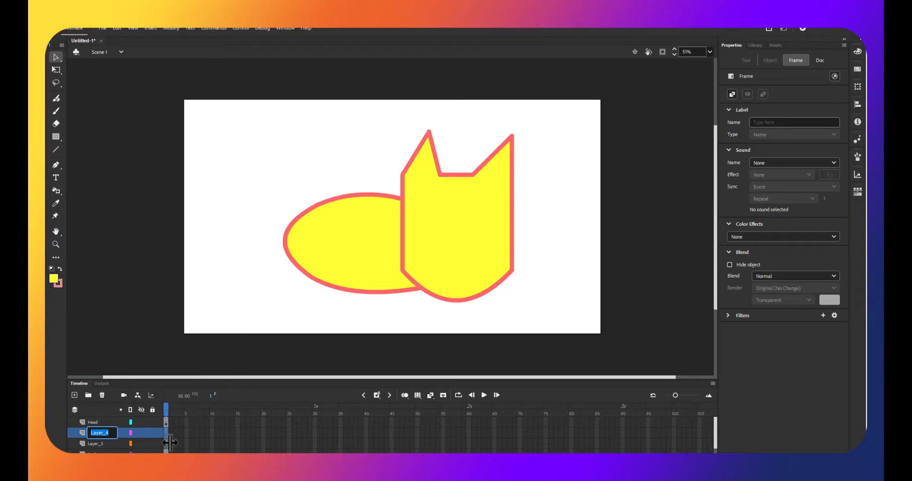
{"action": "type", "text": "Tail"}
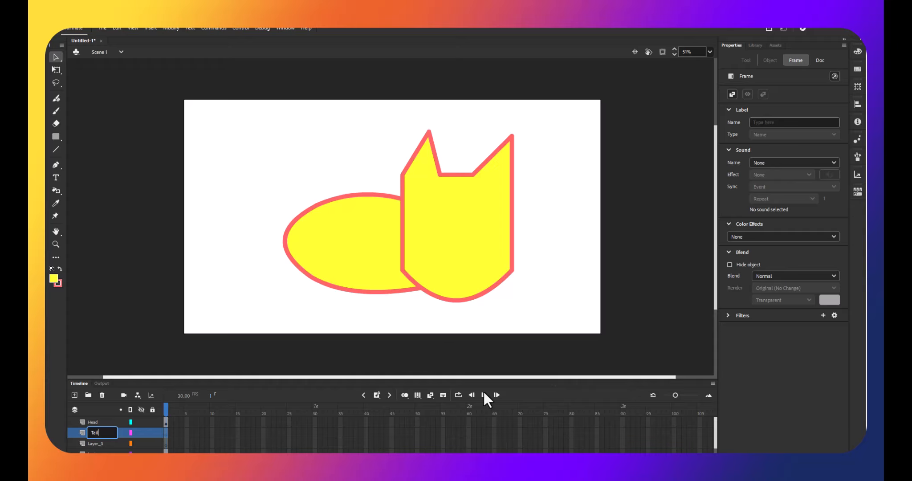
Step: Rename the other new layer Eyes and move it above the Head layer
{"action": "left_click", "coordinate": [99, 444]}
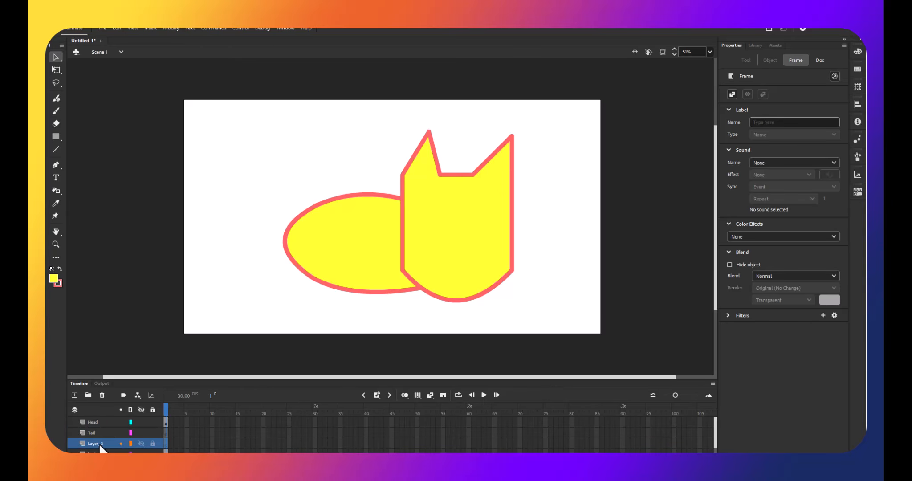
{"action": "double_click", "coordinate": [98, 443]}
{"action": "type", "text": "Eyes"}
{"action": "key", "text": "Return"}
{"action": "left_click_drag", "start_coordinate": [90, 442], "coordinate": [92, 416]}
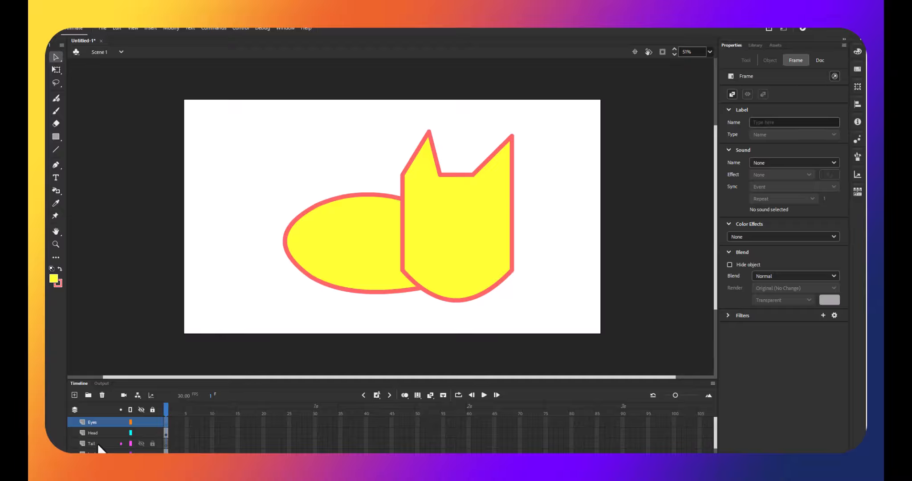
Step: Move the Tail layer below the body layer in the layer stack
{"action": "left_click", "coordinate": [97, 443]}
{"action": "scroll", "coordinate": [97, 443], "scroll_direction": "down", "scroll_amount": 1}
{"action": "left_click_drag", "start_coordinate": [100, 448], "coordinate": [107, 443]}
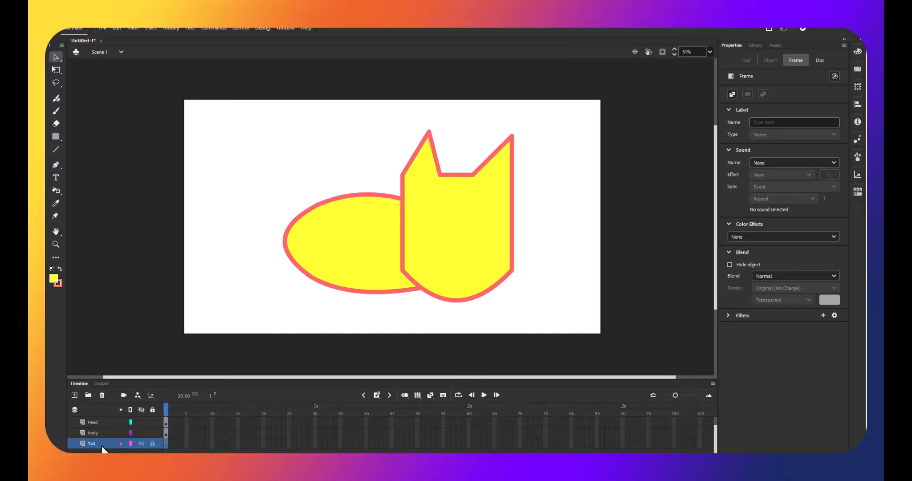
Step: Draw a flat oval tail about 579 by 83 on the Tail layer and move it down to mid-height behind the body's left end
{"action": "left_click", "coordinate": [56, 137]}
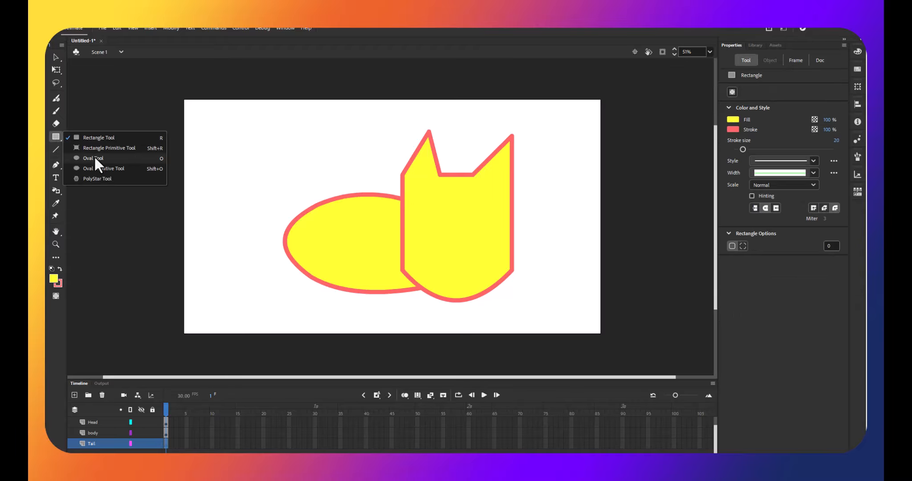
{"action": "left_click", "coordinate": [93, 158]}
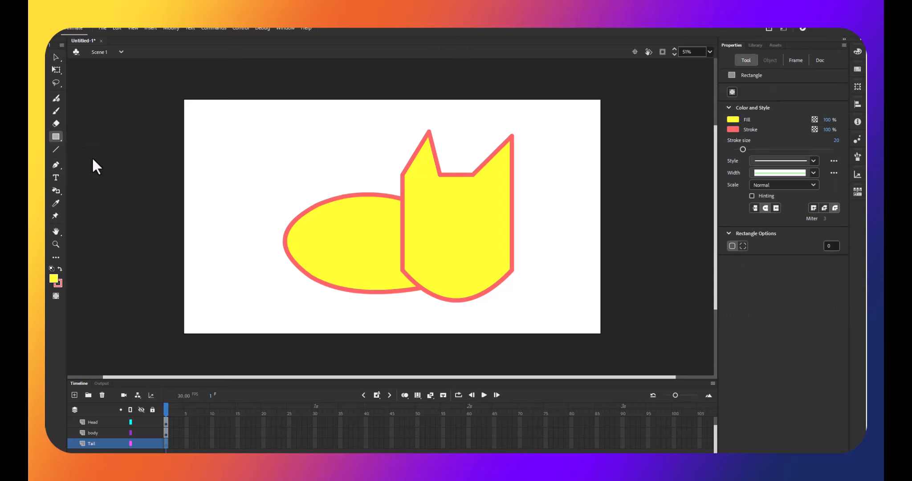
{"action": "left_click_drag", "start_coordinate": [203, 204], "coordinate": [317, 220]}
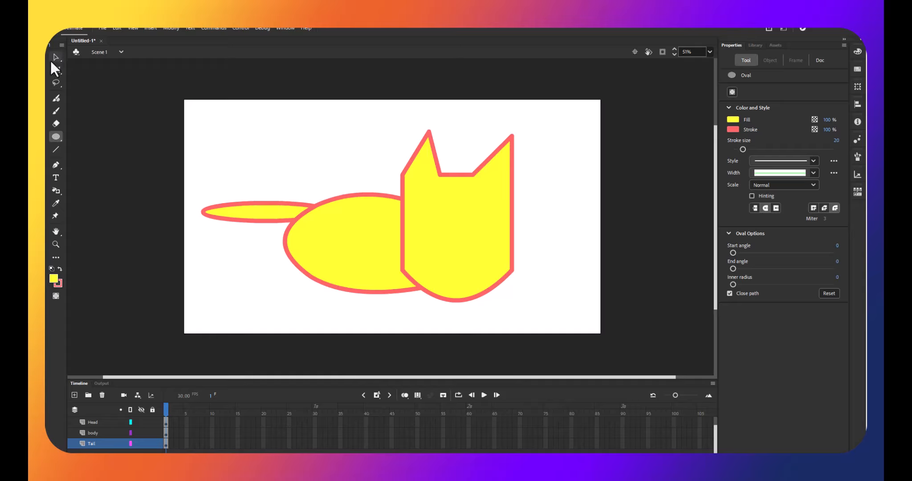
{"action": "left_click", "coordinate": [55, 56]}
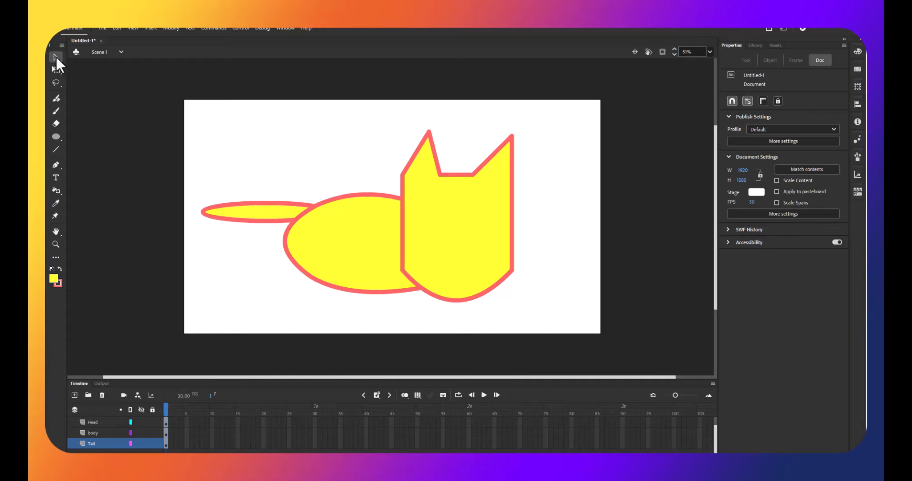
{"action": "double_click", "coordinate": [256, 210]}
{"action": "mouse_move", "coordinate": [267, 213]}
{"action": "left_mouse_down"}
{"action": "mouse_move", "coordinate": [211, 225]}
{"action": "mouse_move", "coordinate": [231, 262]}
{"action": "mouse_move", "coordinate": [247, 245]}
{"action": "mouse_move", "coordinate": [262, 247]}
{"action": "left_mouse_up"}
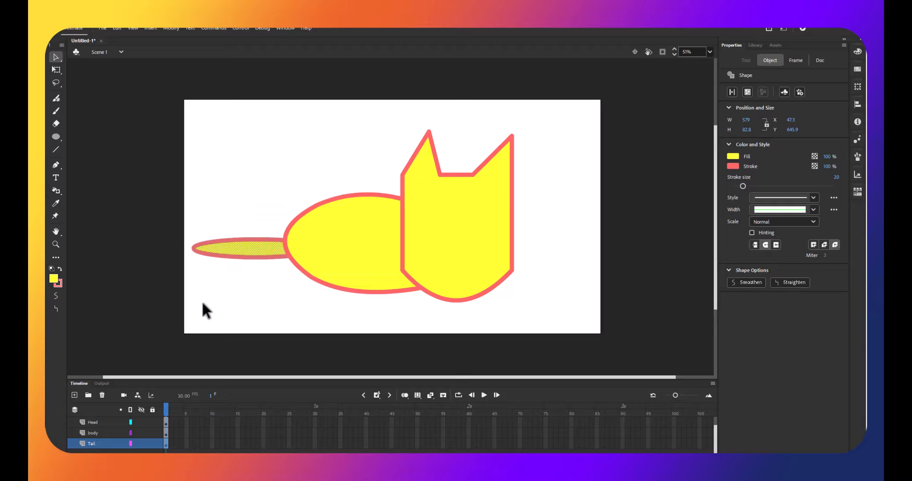
{"action": "left_click", "coordinate": [226, 282]}
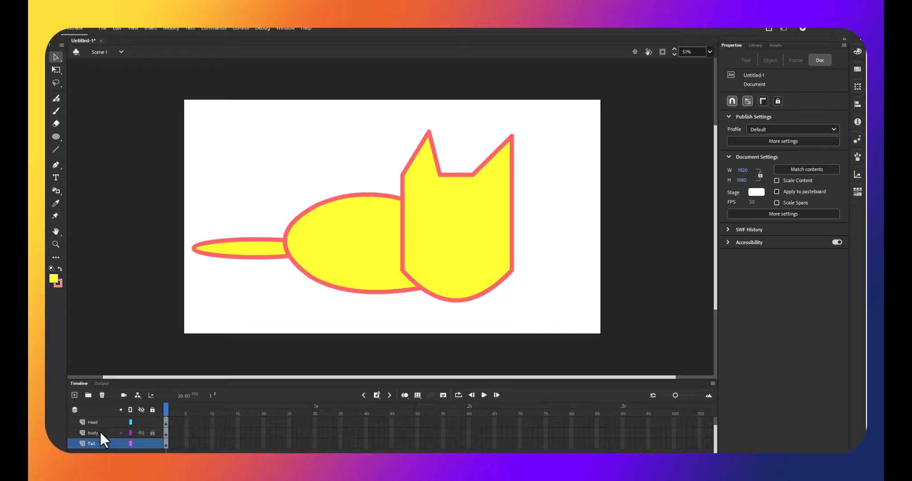
Step: Enlarge the Timeline until the Eyes, Head, body and Tail layers are all visible at once
{"action": "scroll", "coordinate": [99, 430], "scroll_direction": "up", "scroll_amount": 1}
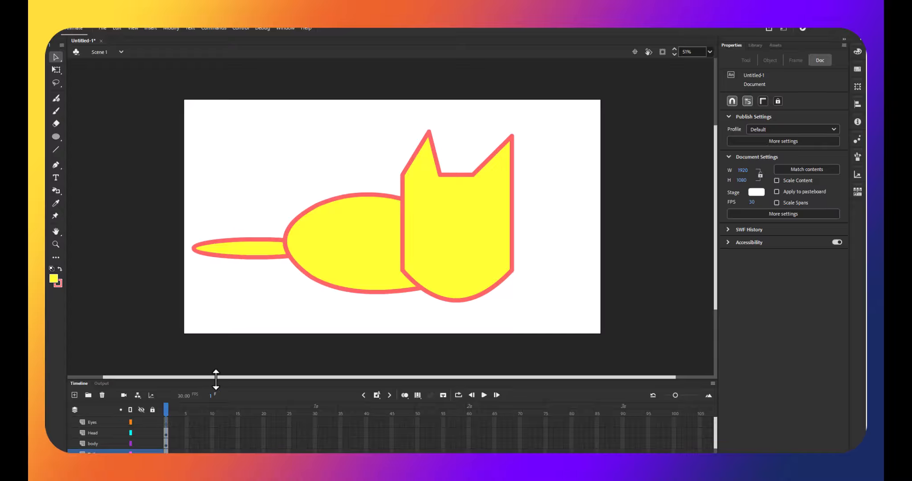
{"action": "left_click_drag", "start_coordinate": [216, 379], "coordinate": [210, 326]}
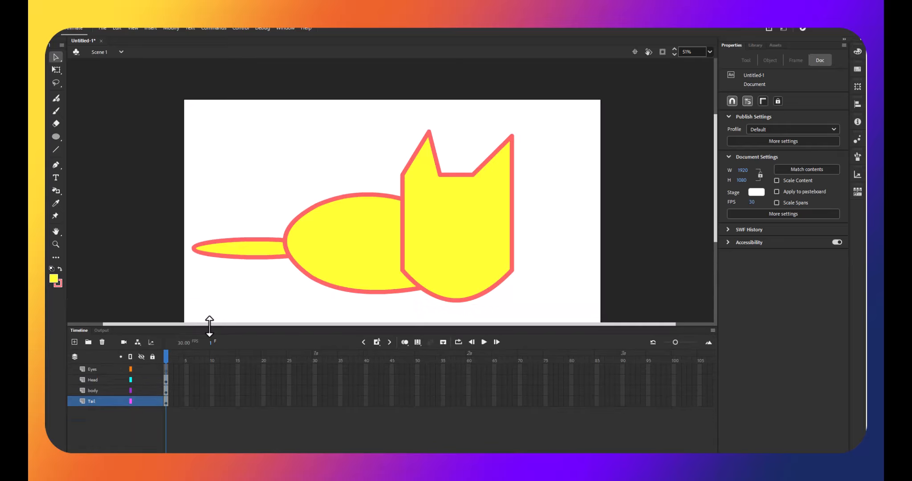
Step: Add a new layer directly above the Eyes layer
{"action": "left_click", "coordinate": [94, 369]}
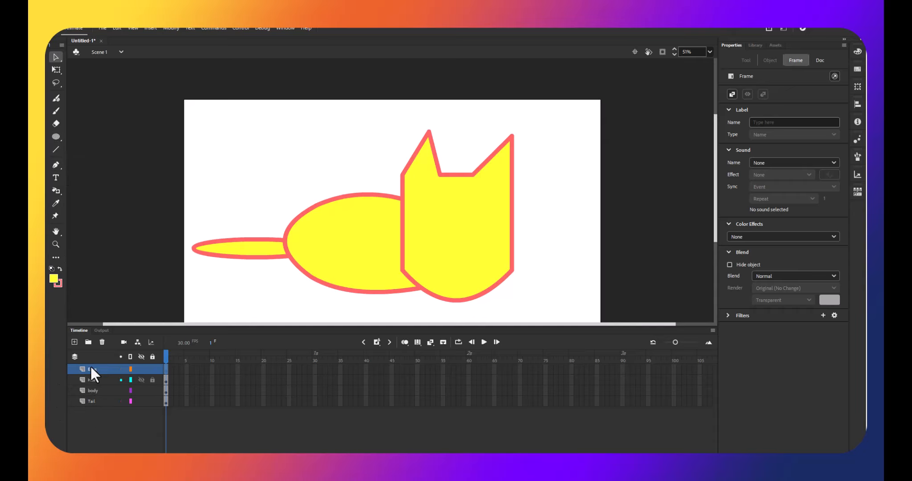
{"action": "left_click", "coordinate": [74, 342]}
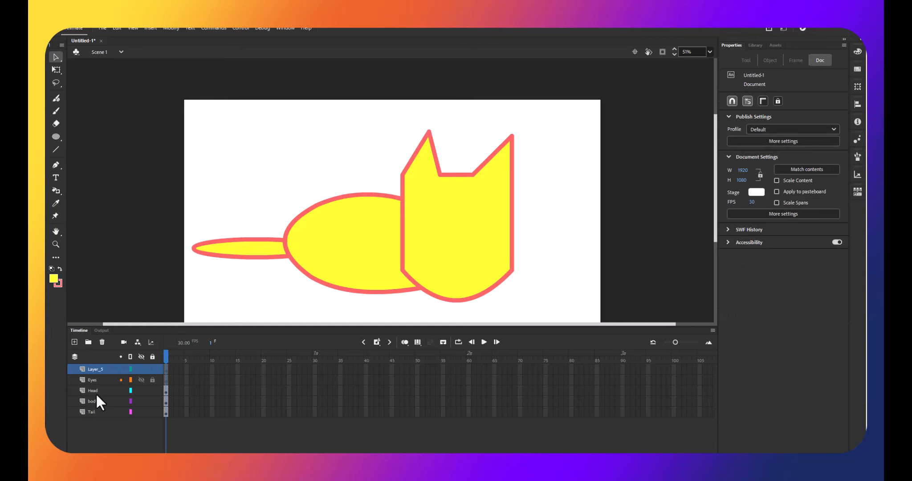
{"action": "double_click", "coordinate": [93, 370]}
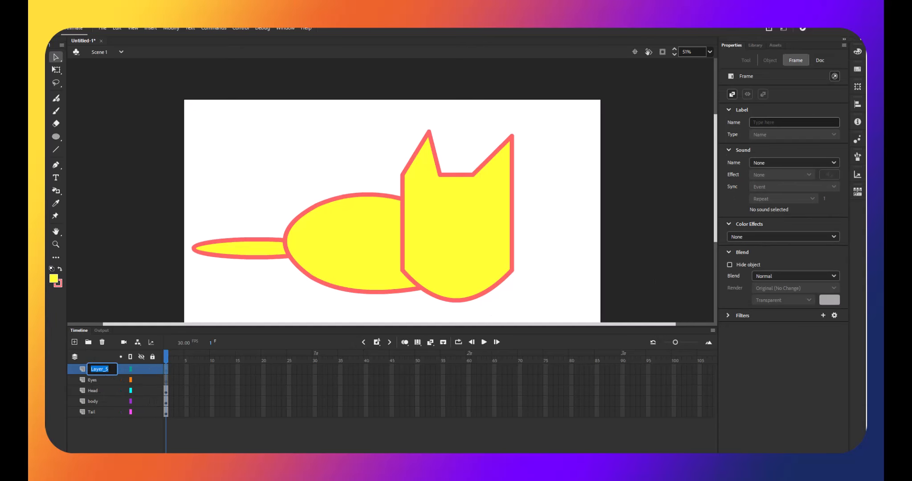
{"action": "key", "text": "Return"}
Step: Try to rename the new layer Eyes Top
{"action": "double_click", "coordinate": [96, 369]}
{"action": "type", "text": "Eys"}
{"action": "key", "text": "BackSpace"}
{"action": "type", "text": "es Top"}
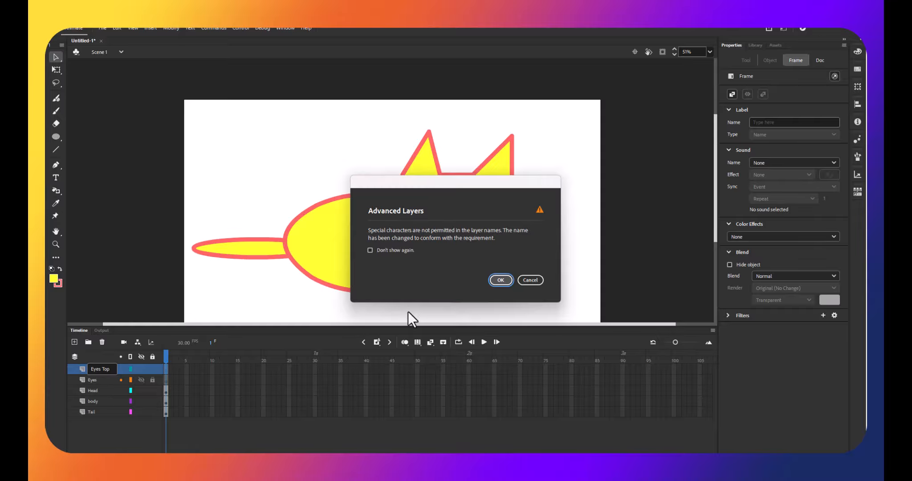
{"action": "left_click", "coordinate": [530, 280]}
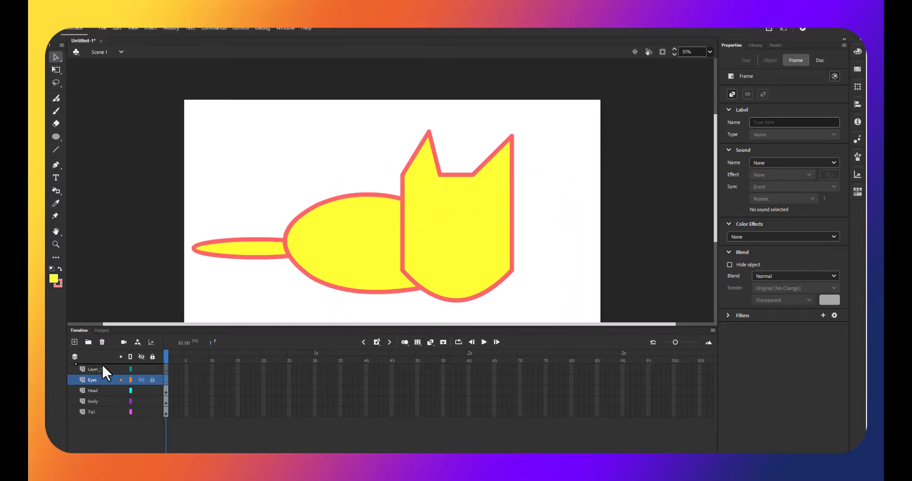
Step: Rename the new layer EyesT
{"action": "double_click", "coordinate": [94, 376]}
{"action": "type", "text": "EyesT"}
{"action": "left_click", "coordinate": [90, 369]}
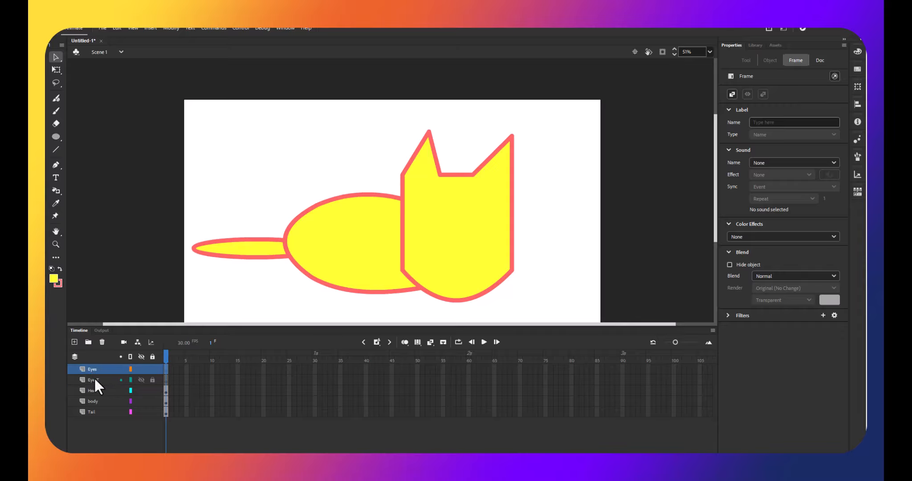
Step: Rename the Eyes layer EyesB and move it directly below the EyesT layer
{"action": "double_click", "coordinate": [96, 370]}
{"action": "type", "text": "B"}
{"action": "left_click", "coordinate": [90, 378]}
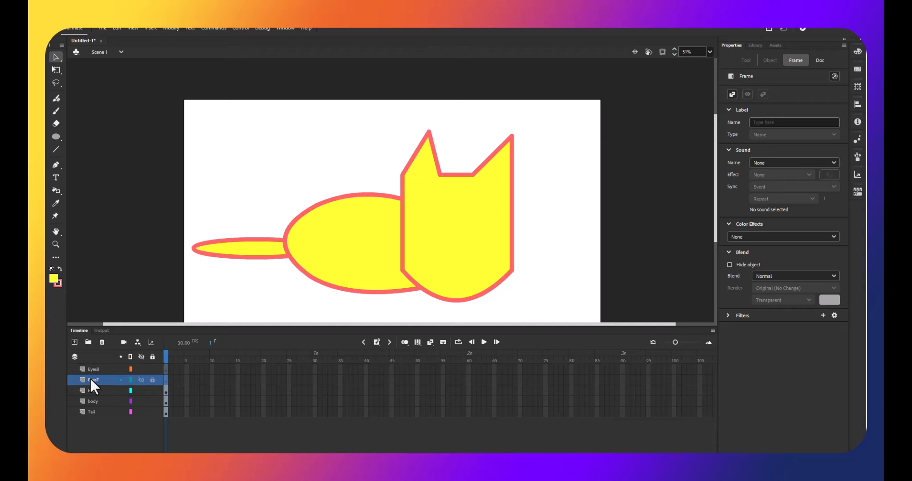
{"action": "left_click_drag", "start_coordinate": [94, 371], "coordinate": [98, 382]}
Step: Draw a circular eye about 102 by 102 on the left of the face on the EyesB layer, with black fill and no stroke
{"action": "left_click", "coordinate": [57, 137]}
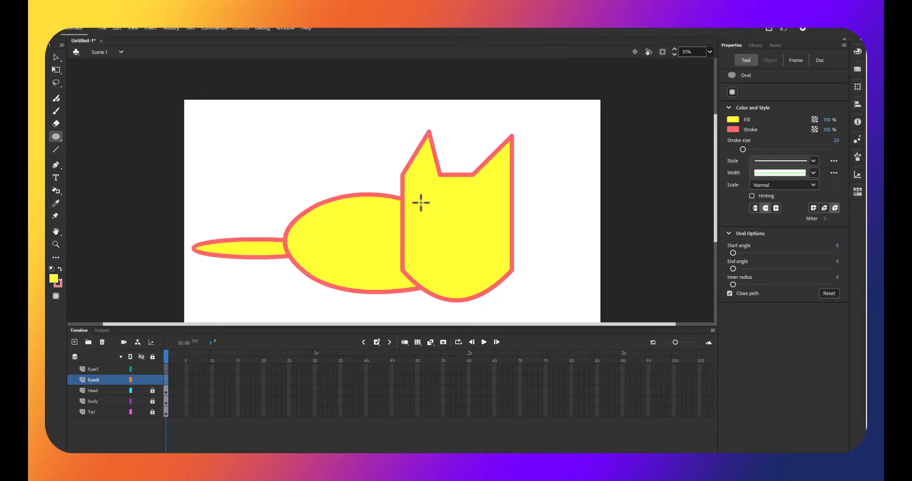
{"action": "left_click_drag", "start_coordinate": [419, 203], "coordinate": [446, 226]}
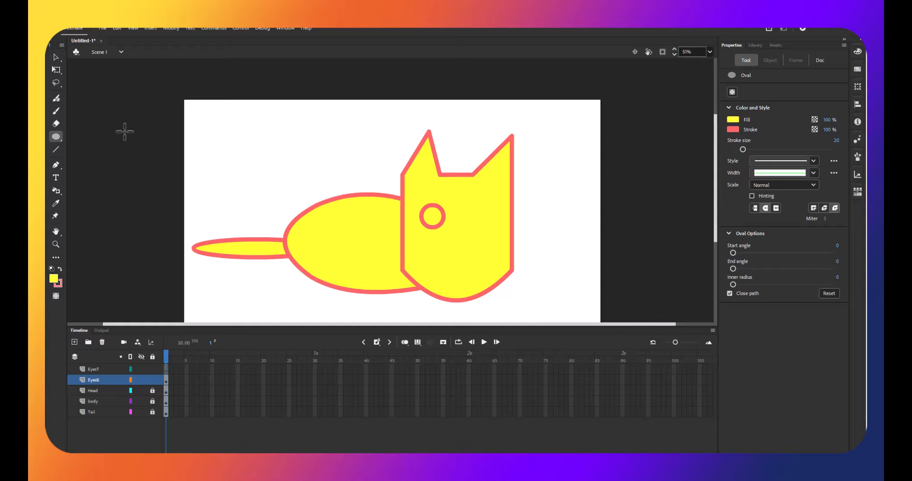
{"action": "left_click", "coordinate": [55, 56]}
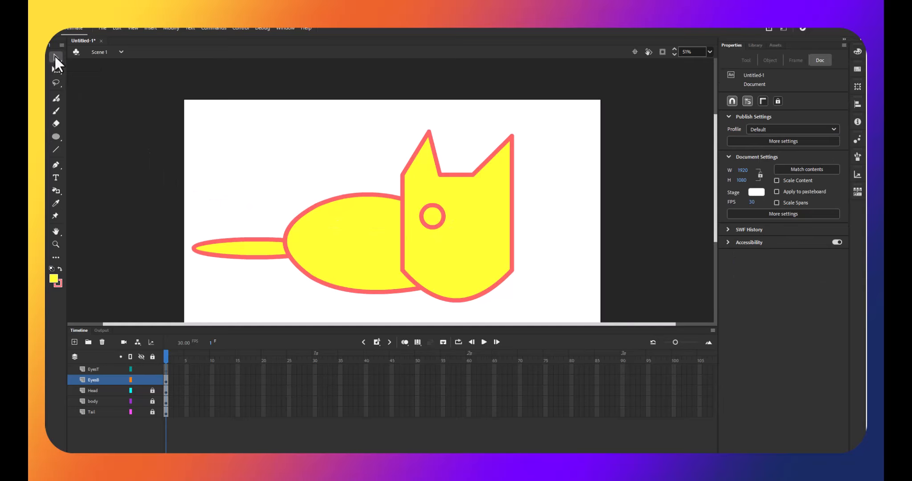
{"action": "left_click", "coordinate": [431, 217]}
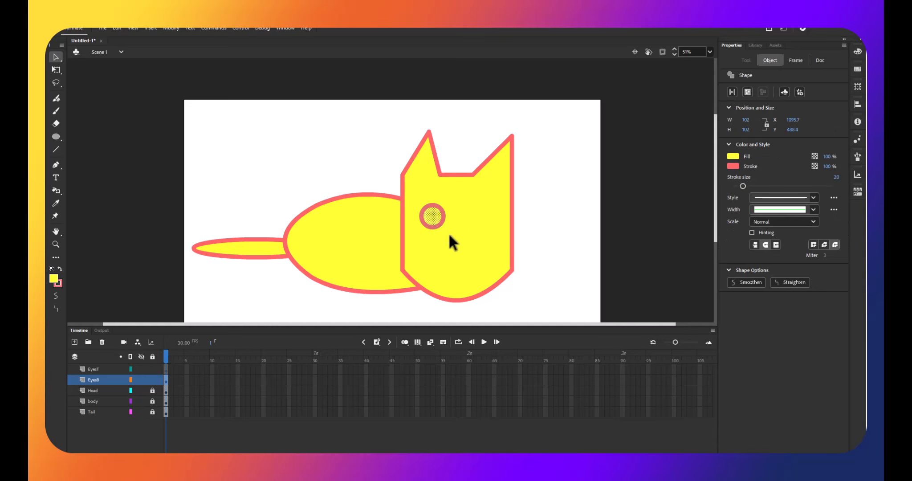
{"action": "left_click", "coordinate": [734, 166]}
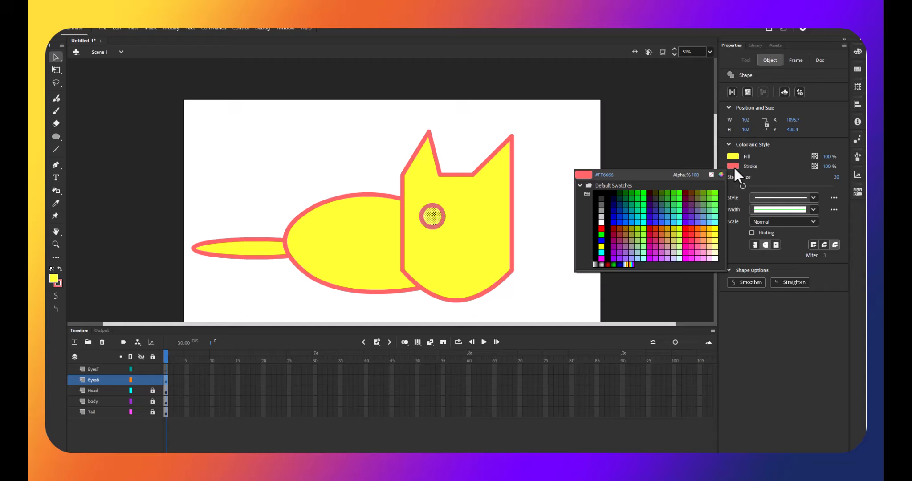
{"action": "left_click", "coordinate": [710, 175]}
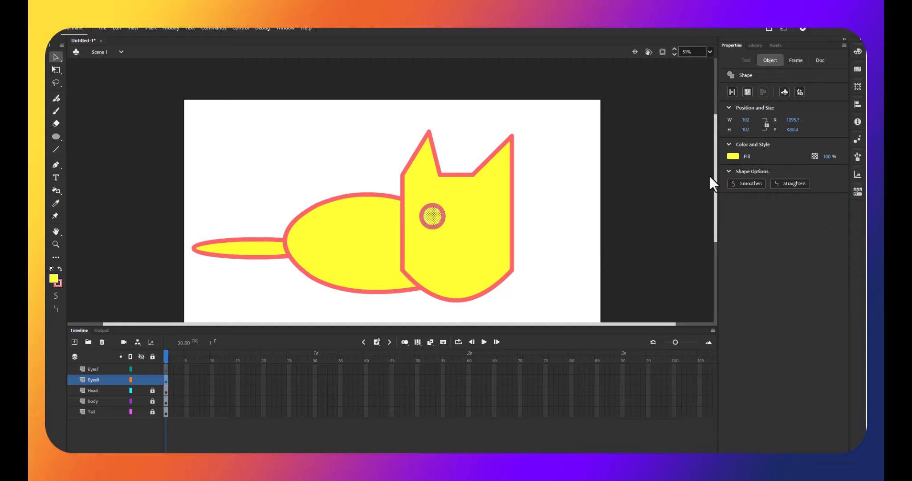
{"action": "left_click", "coordinate": [730, 156]}
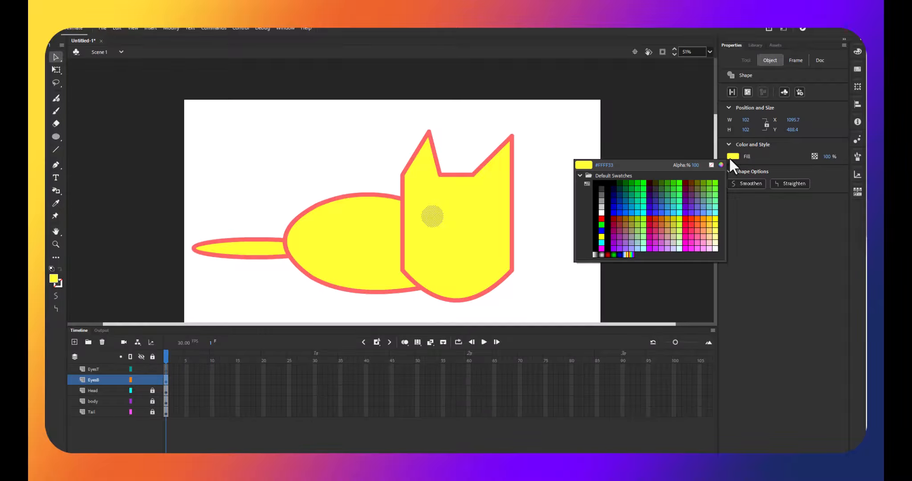
{"action": "left_click", "coordinate": [607, 205]}
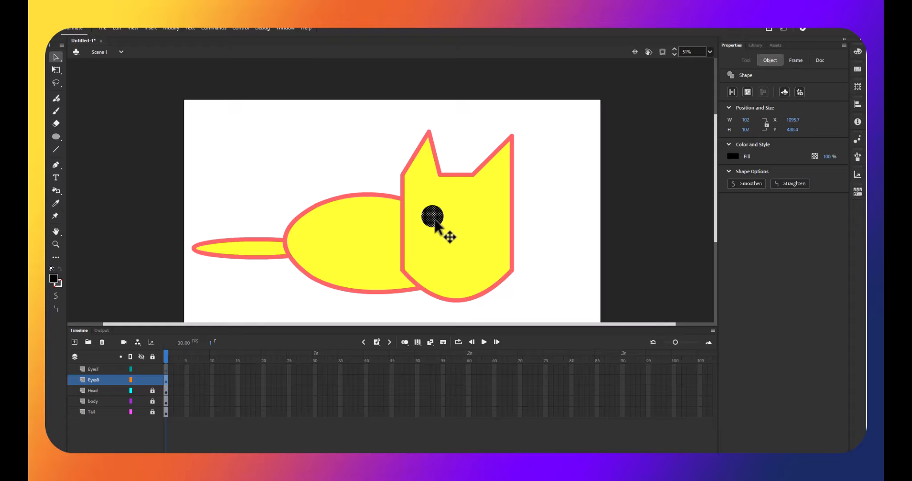
Step: Duplicate the black eye onto the right side of the face and delete that copy
{"action": "left_click_drag", "start_coordinate": [432, 220], "coordinate": [480, 221]}
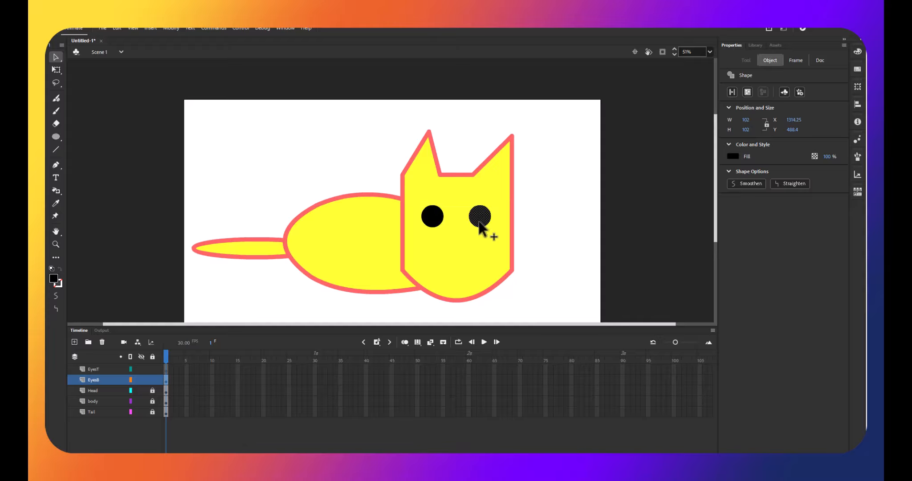
{"action": "left_click", "coordinate": [589, 217]}
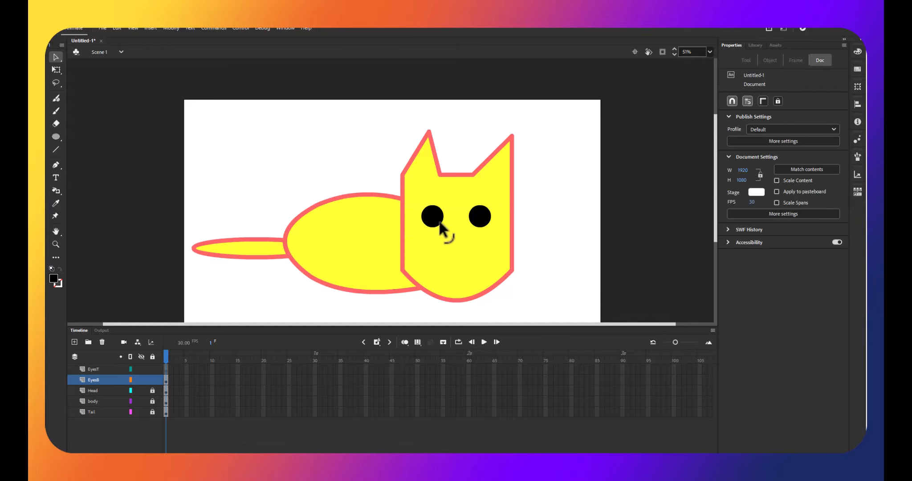
{"action": "left_click", "coordinate": [480, 219]}
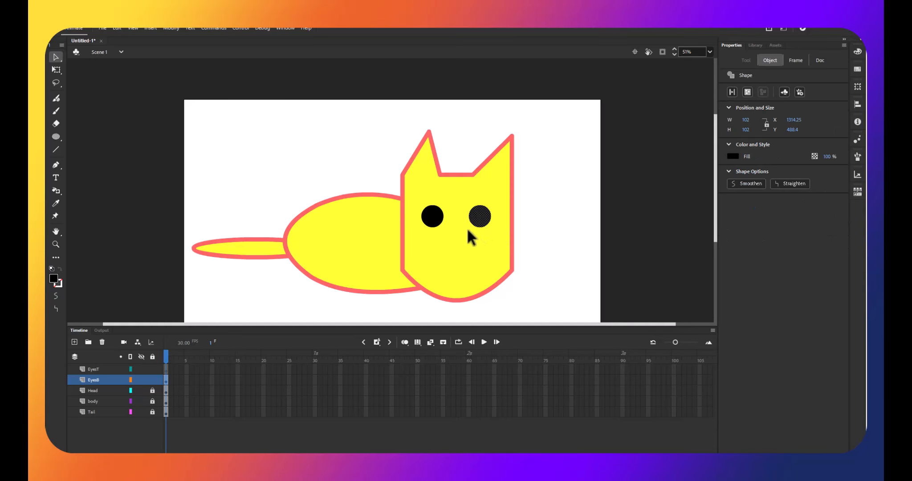
{"action": "key", "text": "Delete"}
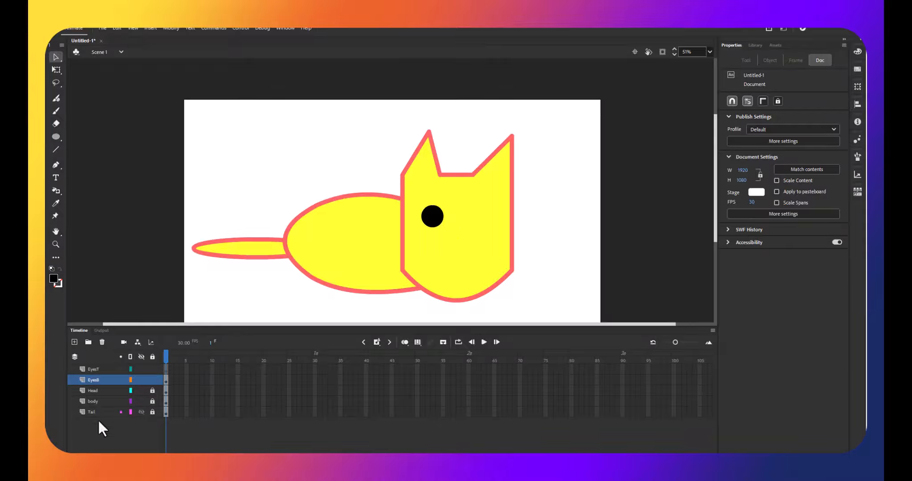
Step: Rename the EyesB layer EyesB1
{"action": "left_click", "coordinate": [95, 381]}
{"action": "double_click", "coordinate": [97, 380]}
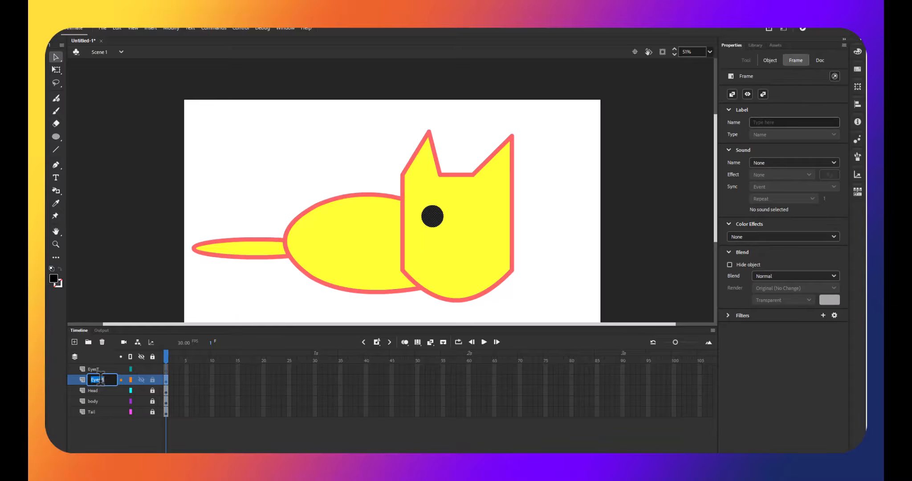
{"action": "left_click", "coordinate": [108, 379]}
{"action": "type", "text": "1"}
Step: Add a new layer above EyesB1 and name it EyesB2, reusing the copied layer name
{"action": "left_click_drag", "start_coordinate": [110, 377], "coordinate": [66, 380]}
{"action": "key", "text": "ctrl+c"}
{"action": "left_click", "coordinate": [74, 342]}
{"action": "left_click", "coordinate": [97, 379]}
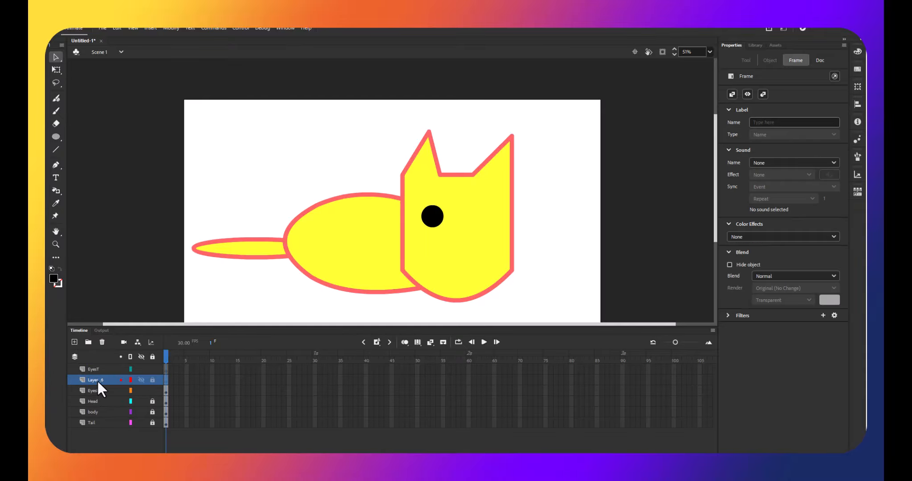
{"action": "double_click", "coordinate": [97, 379]}
{"action": "key", "text": "ctrl+v"}
{"action": "left_click", "coordinate": [95, 391]}
{"action": "left_click", "coordinate": [102, 380]}
{"action": "left_click", "coordinate": [167, 391]}
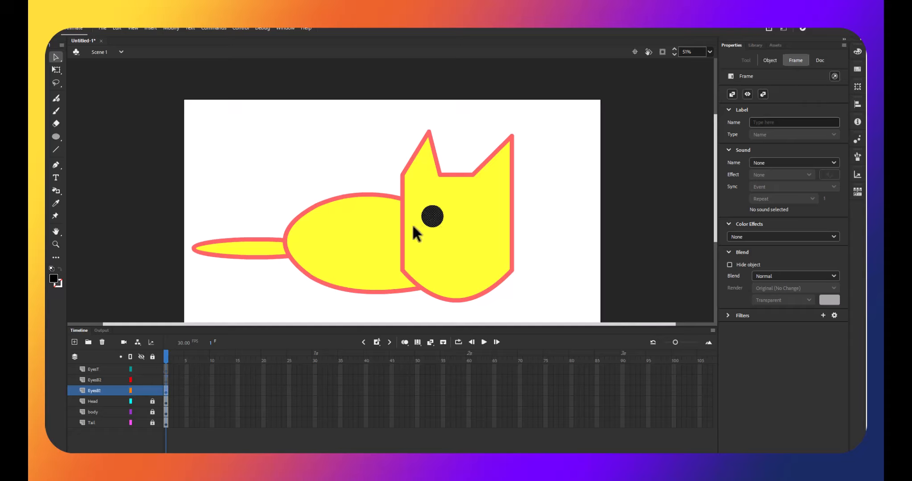
Step: Draw a white oval about 45 by 55 without stroke inside the black eye on the EyesB2 layer
{"action": "left_click", "coordinate": [94, 380]}
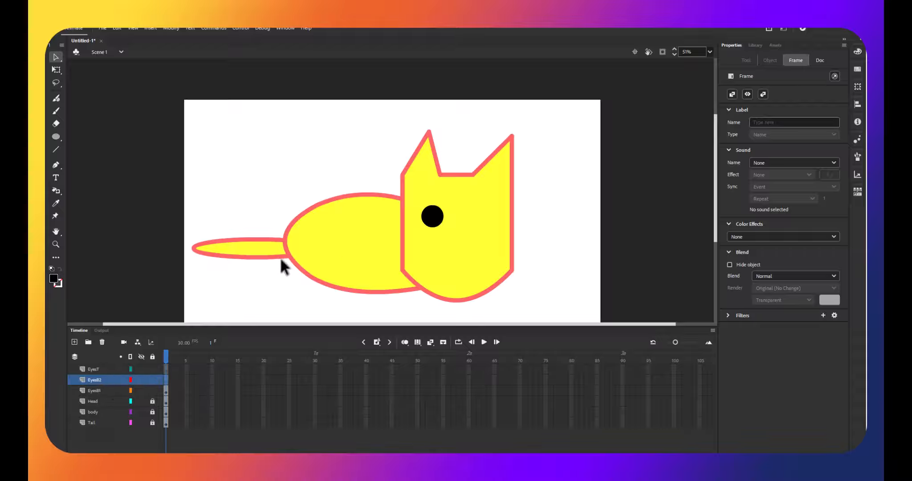
{"action": "left_click", "coordinate": [60, 135]}
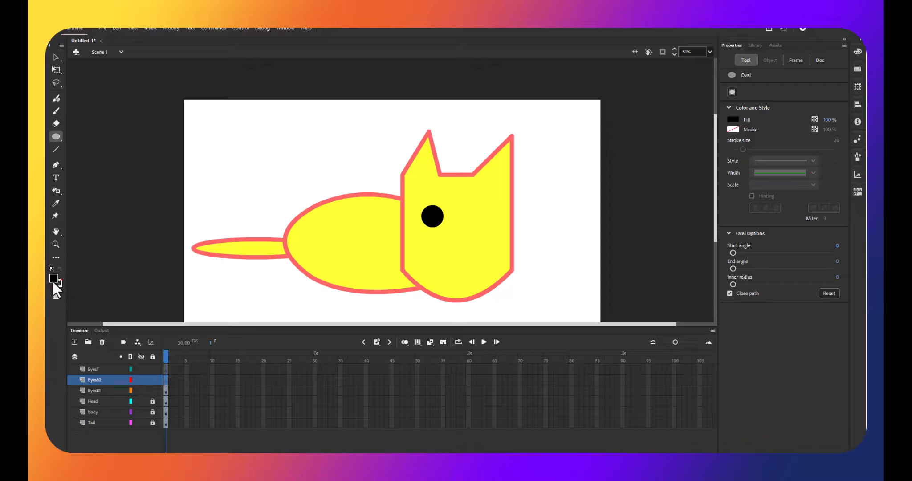
{"action": "left_click", "coordinate": [54, 280]}
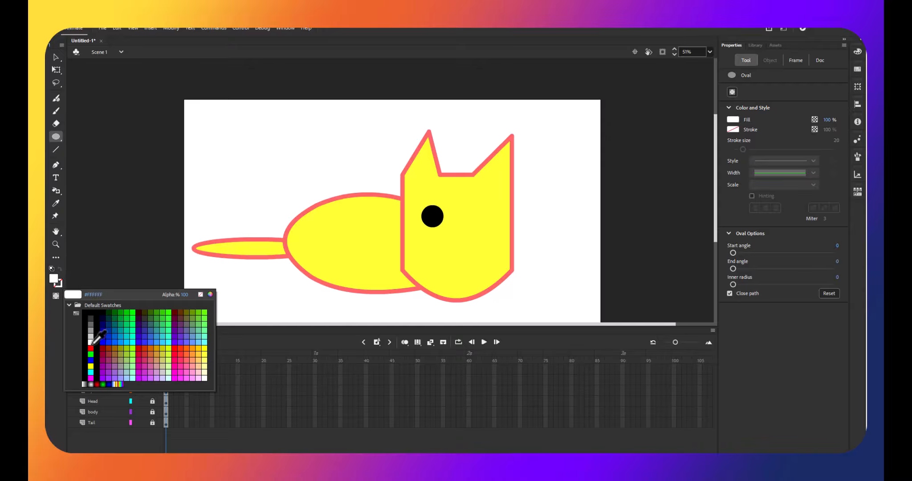
{"action": "left_click", "coordinate": [91, 339]}
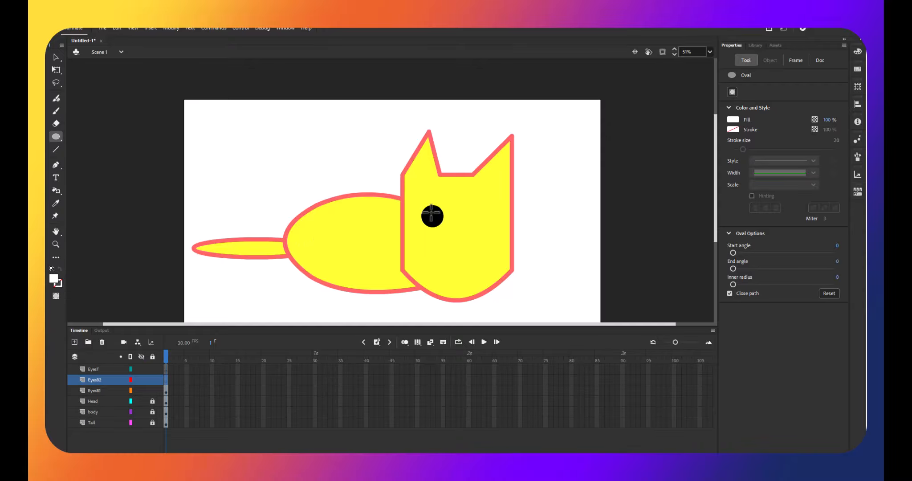
{"action": "left_click_drag", "start_coordinate": [430, 212], "coordinate": [440, 224]}
Step: Shift the white oval slightly up and to the left within the black eye
{"action": "left_click", "coordinate": [54, 58]}
{"action": "left_click", "coordinate": [438, 217]}
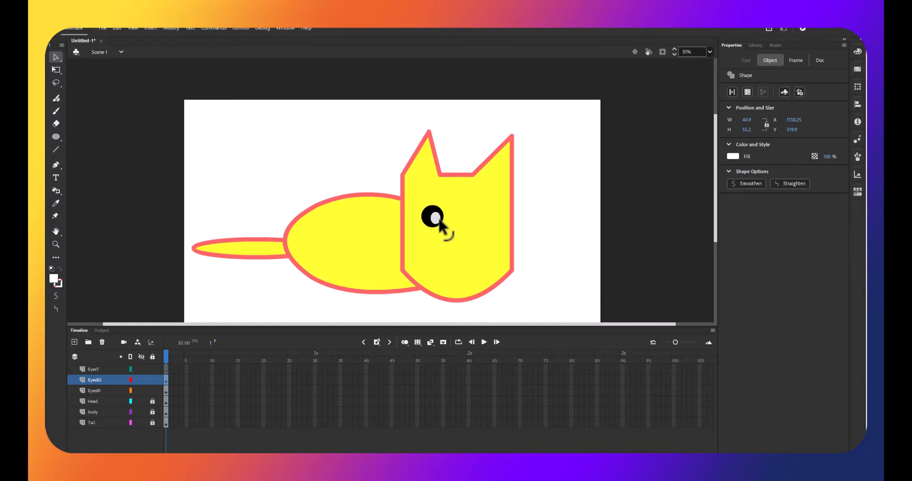
{"action": "left_click_drag", "start_coordinate": [437, 218], "coordinate": [435, 216]}
{"action": "key", "text": "Up"}
{"action": "key", "text": "Up"}
{"action": "key", "text": "Left"}
{"action": "key", "text": "Left"}
{"action": "key", "text": "Left"}
{"action": "key", "text": "Up"}
{"action": "key", "text": "Down"}
Step: Add a new layer above EyesB2 and name it EyesB3
{"action": "left_click", "coordinate": [111, 381]}
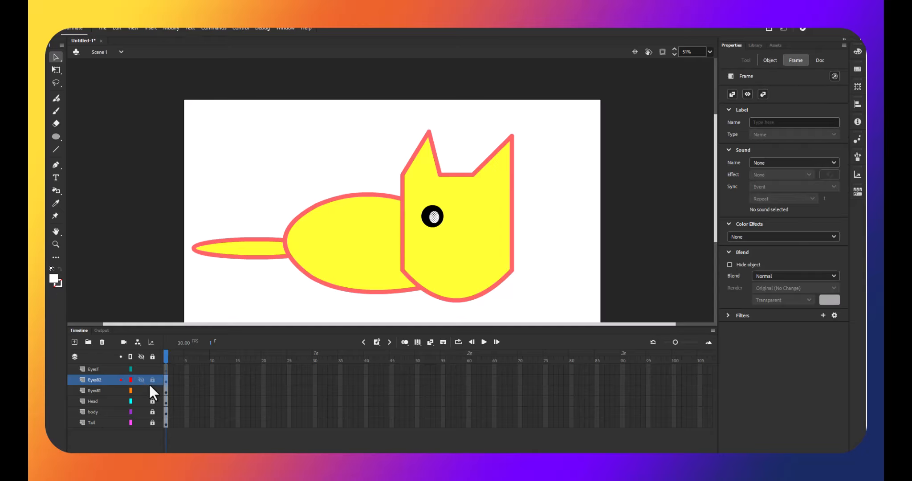
{"action": "double_click", "coordinate": [96, 379]}
{"action": "left_click", "coordinate": [75, 342]}
{"action": "double_click", "coordinate": [99, 380]}
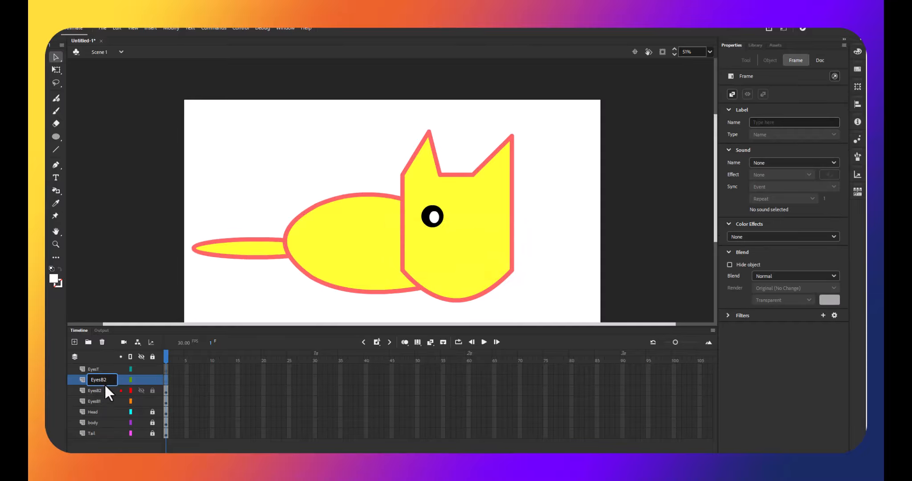
{"action": "type", "text": "EyesB3"}
Step: Draw a small black circle without stroke inside the eye's white oval on the EyesB3 layer
{"action": "left_click", "coordinate": [56, 138]}
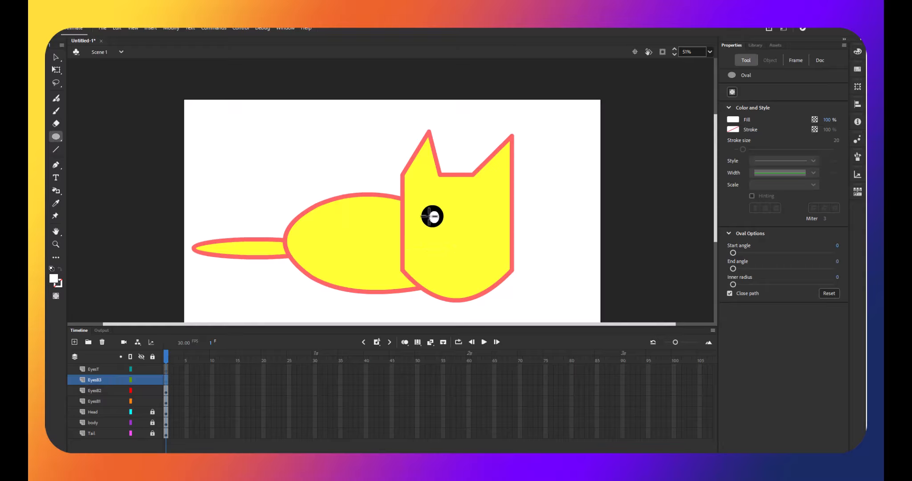
{"action": "left_click_drag", "start_coordinate": [434, 216], "coordinate": [438, 221]}
{"action": "left_click", "coordinate": [54, 278]}
{"action": "left_click", "coordinate": [98, 326]}
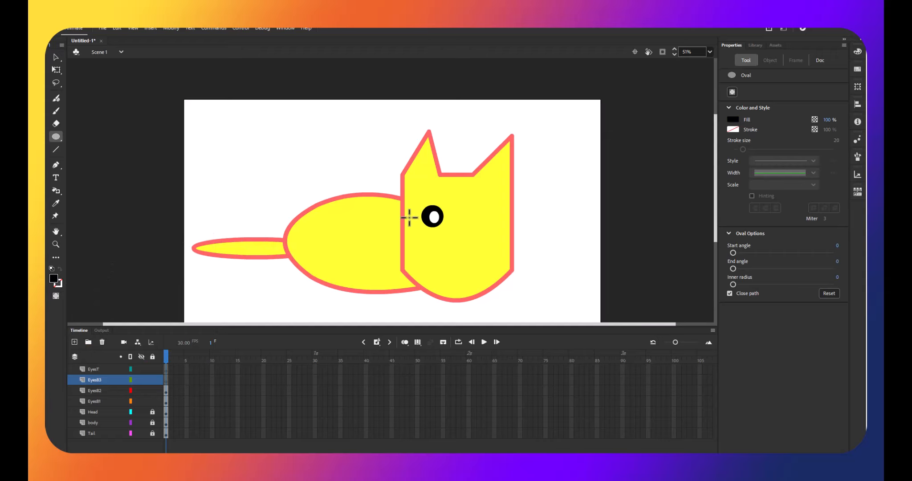
{"action": "left_click_drag", "start_coordinate": [432, 215], "coordinate": [436, 219]}
Step: Shrink the small black circle with Free Transform to about 17 by 12 in the middle of the white oval
{"action": "left_click", "coordinate": [55, 68]}
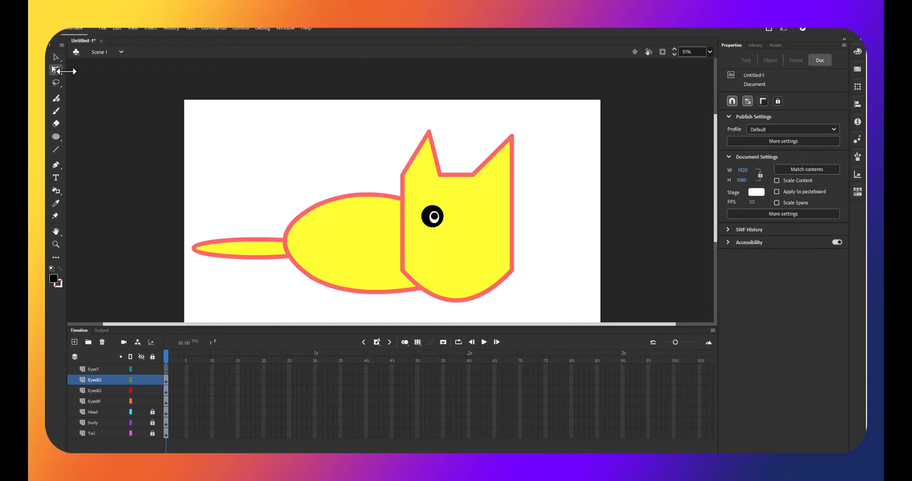
{"action": "scroll", "coordinate": [444, 227], "scroll_direction": "up", "scroll_amount": 10}
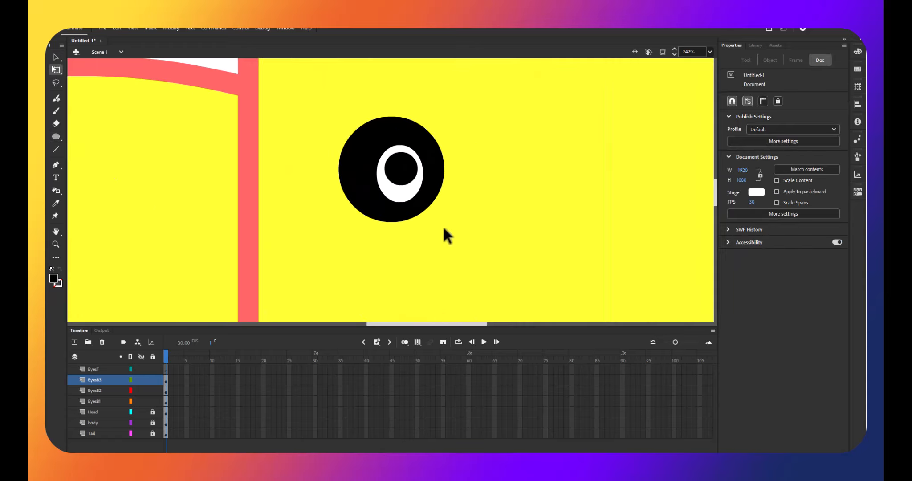
{"action": "scroll", "coordinate": [403, 218], "scroll_direction": "down", "scroll_amount": 2}
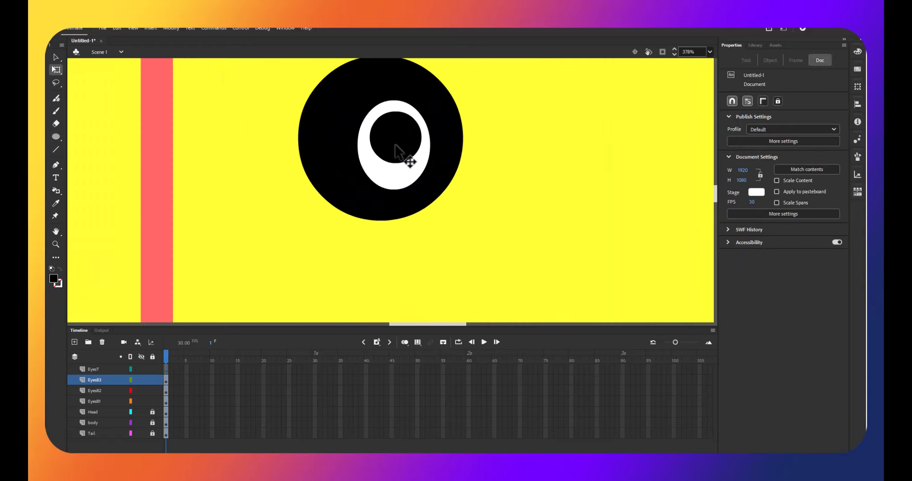
{"action": "left_click", "coordinate": [407, 152]}
{"action": "mouse_move", "coordinate": [421, 163]}
{"action": "left_mouse_down"}
{"action": "mouse_move", "coordinate": [403, 149]}
{"action": "mouse_move", "coordinate": [409, 155]}
{"action": "left_mouse_up"}
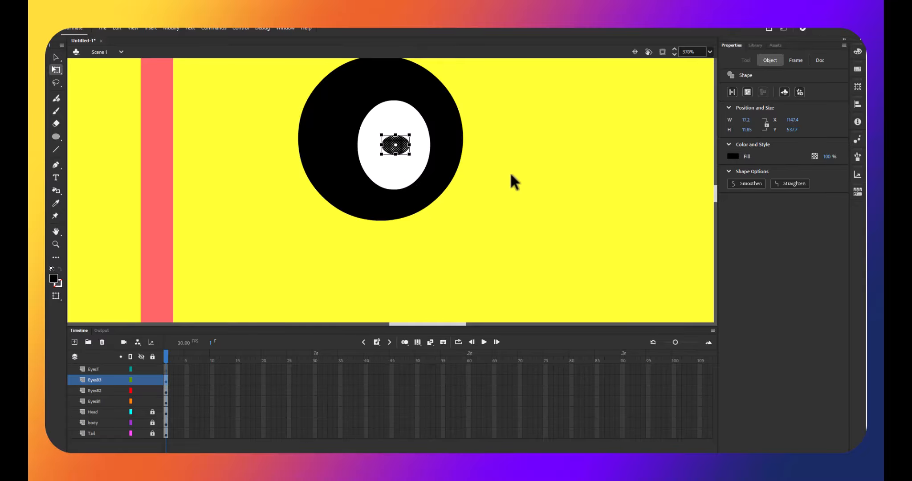
Step: Reshape the small black circle into a narrow vertical slit pupil about 8 by 47 inside the white oval
{"action": "left_click", "coordinate": [537, 178]}
{"action": "left_click", "coordinate": [398, 149]}
{"action": "left_click_drag", "start_coordinate": [396, 156], "coordinate": [399, 186]}
{"action": "left_click_drag", "start_coordinate": [381, 145], "coordinate": [402, 145]}
{"action": "scroll", "coordinate": [473, 198], "scroll_direction": "down", "scroll_amount": 5}
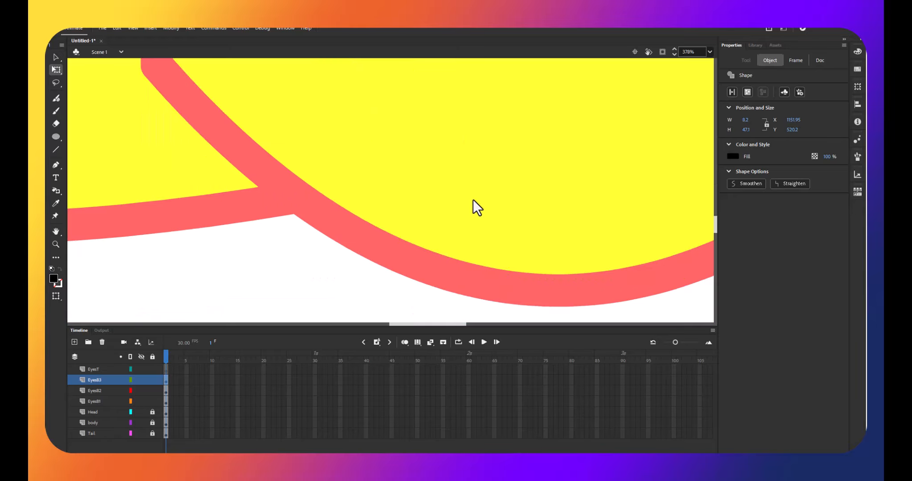
{"action": "scroll", "coordinate": [472, 203], "scroll_direction": "up", "scroll_amount": 5}
{"action": "scroll", "coordinate": [442, 198], "scroll_direction": "down", "scroll_amount": 6}
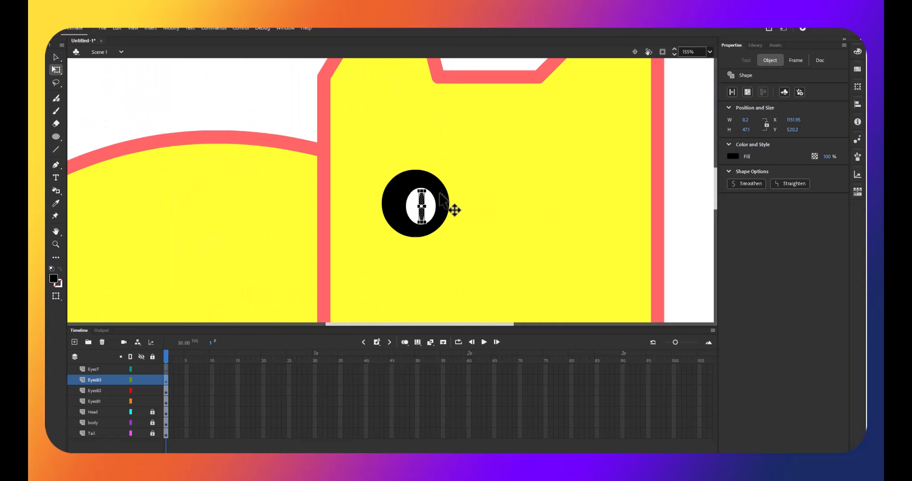
{"action": "scroll", "coordinate": [441, 199], "scroll_direction": "down", "scroll_amount": 1}
{"action": "left_click", "coordinate": [546, 225]}
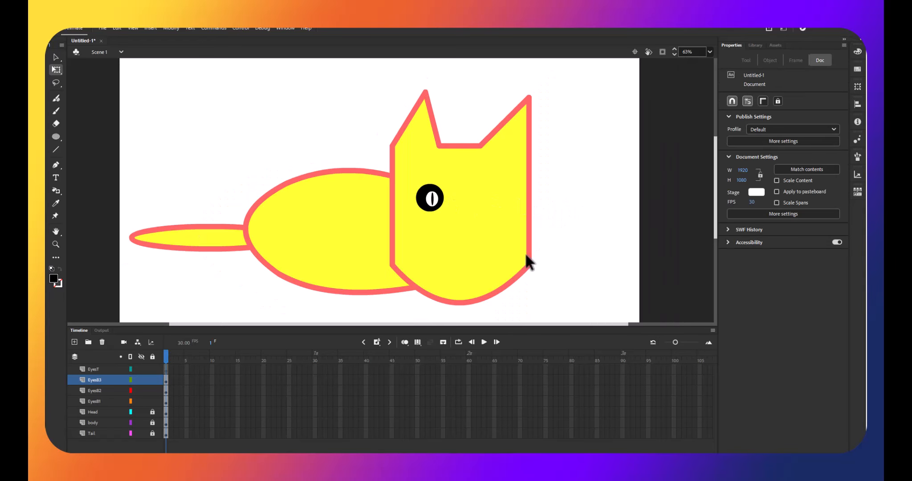
{"action": "left_click", "coordinate": [431, 199]}
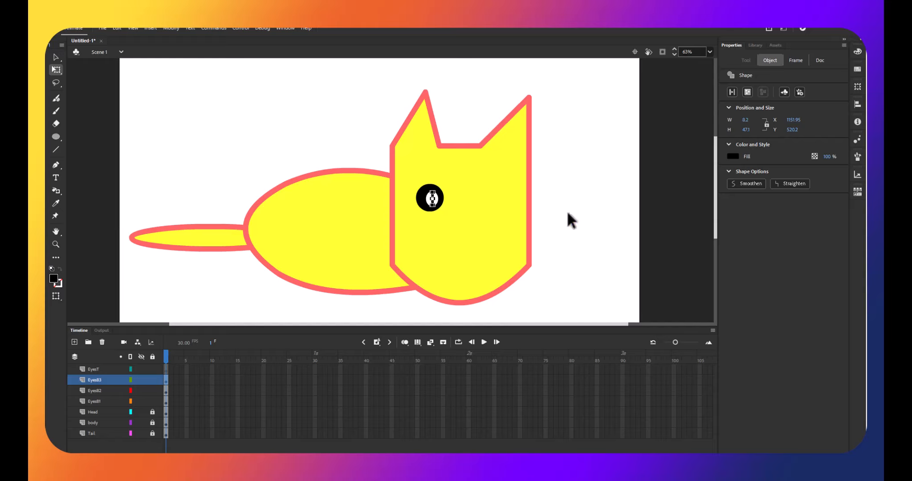
{"action": "left_click", "coordinate": [533, 225]}
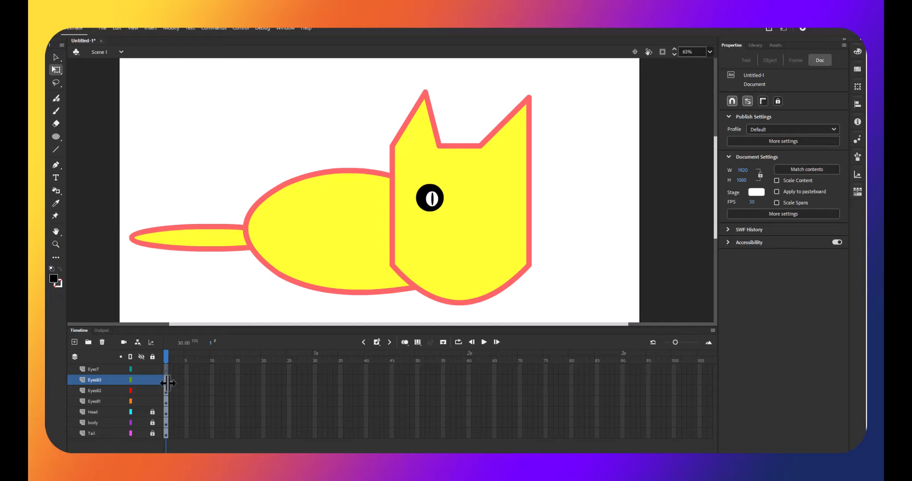
{"action": "mouse_move", "coordinate": [167, 397]}
{"action": "left_mouse_down"}
{"action": "mouse_move", "coordinate": [168, 372]}
{"action": "mouse_move", "coordinate": [166, 397]}
{"action": "left_mouse_up"}
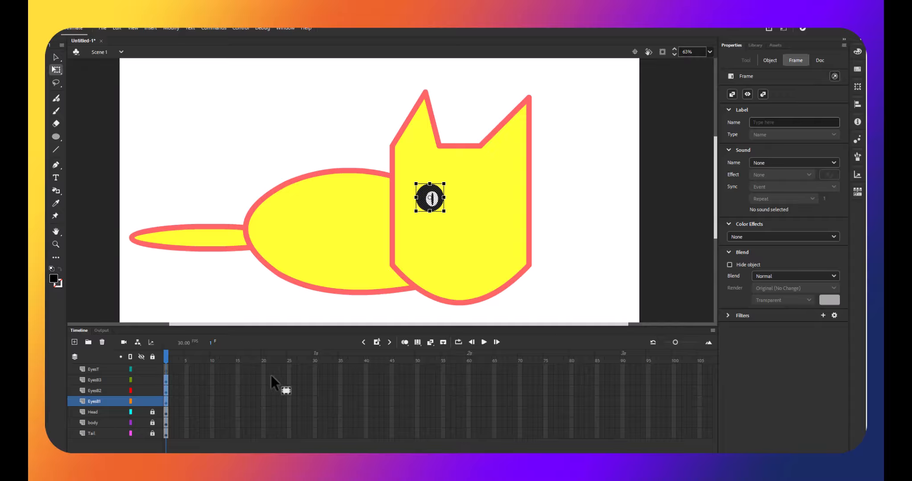
{"action": "left_click_drag", "start_coordinate": [270, 375], "coordinate": [246, 407]}
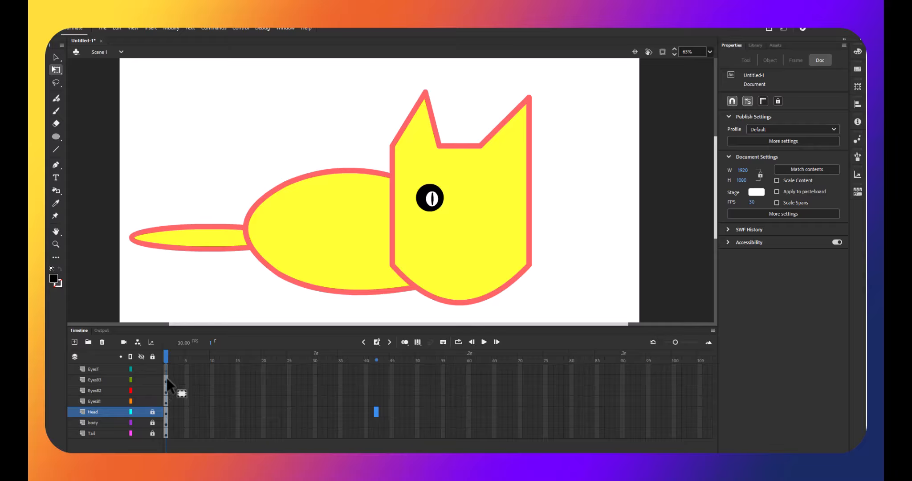
{"action": "left_click_drag", "start_coordinate": [167, 377], "coordinate": [167, 386]}
{"action": "left_click", "coordinate": [166, 400]}
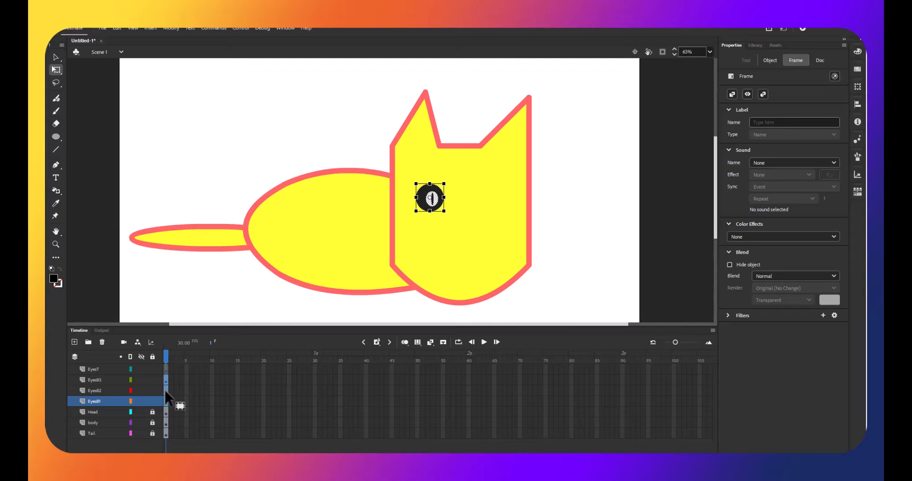
{"action": "left_click_drag", "start_coordinate": [165, 390], "coordinate": [234, 391]}
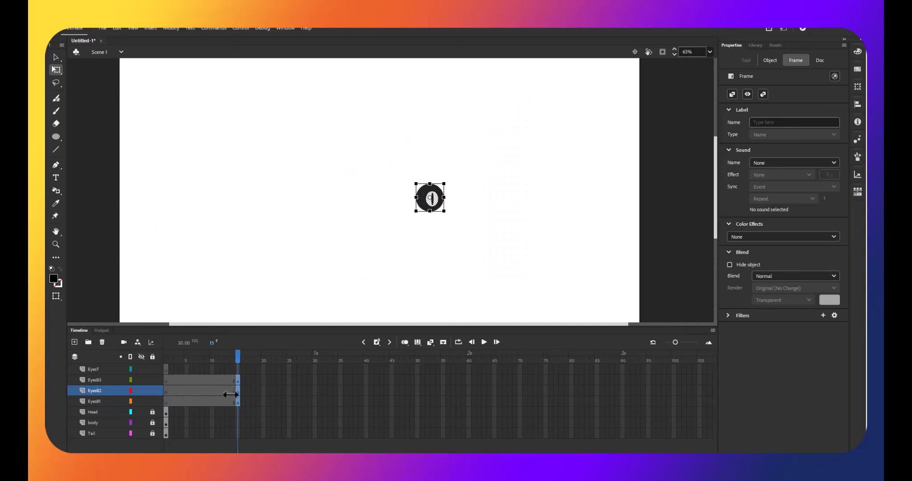
{"action": "key", "text": "ctrl+z"}
{"action": "left_click", "coordinate": [248, 391]}
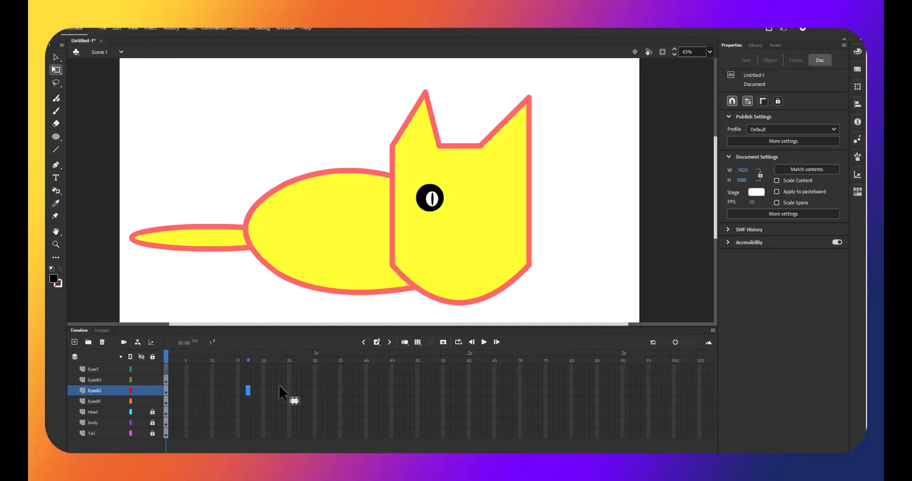
{"action": "left_click", "coordinate": [407, 391]}
{"action": "left_click", "coordinate": [376, 423]}
{"action": "left_click", "coordinate": [340, 380]}
{"action": "left_click_drag", "start_coordinate": [322, 414], "coordinate": [409, 408]}
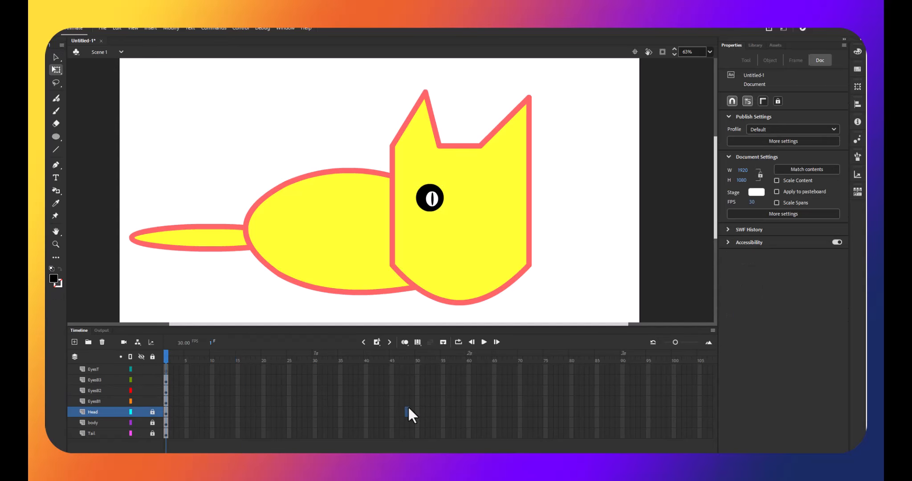
{"action": "left_click_drag", "start_coordinate": [311, 408], "coordinate": [244, 404]}
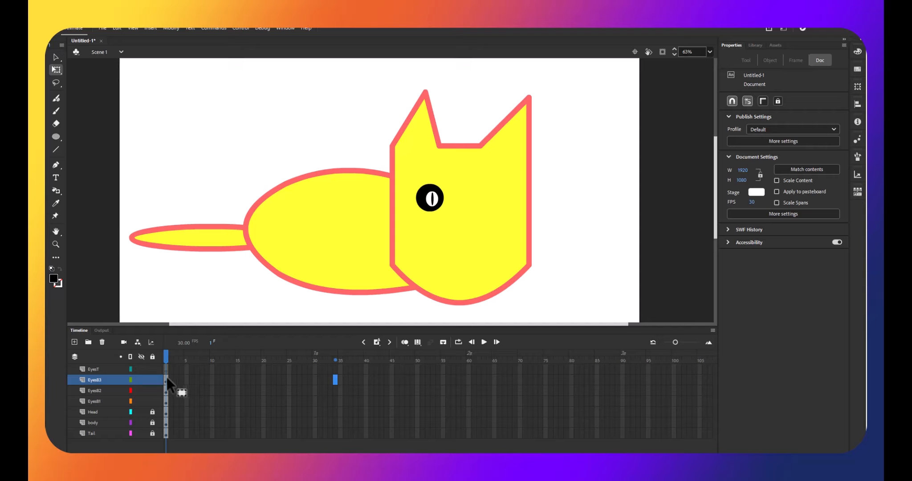
Step: Duplicate the complete eye from the EyesB1, EyesB2 and EyesB3 layers to the right half of the cat's face at the same height
{"action": "left_click_drag", "start_coordinate": [167, 379], "coordinate": [166, 382]}
{"action": "left_click", "coordinate": [167, 401]}
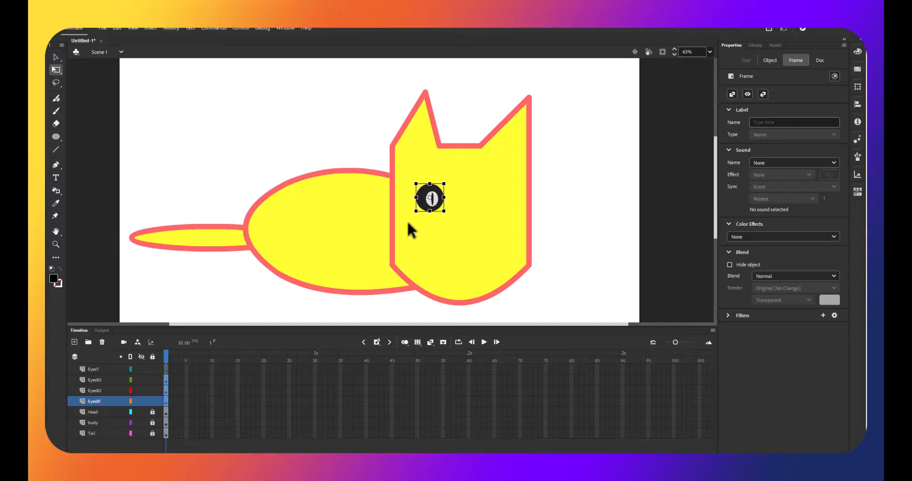
{"action": "left_click_drag", "start_coordinate": [424, 203], "coordinate": [484, 201]}
{"action": "left_click", "coordinate": [598, 209]}
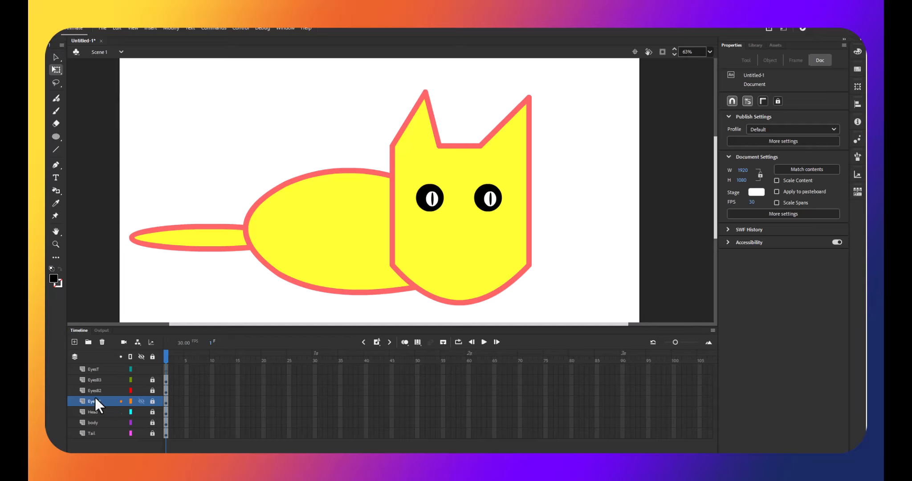
Step: Draw a strokeless circle about 123 by 123 with a white-to-black radial gradient fill over the left eye on the EyesT layer
{"action": "left_click", "coordinate": [93, 371]}
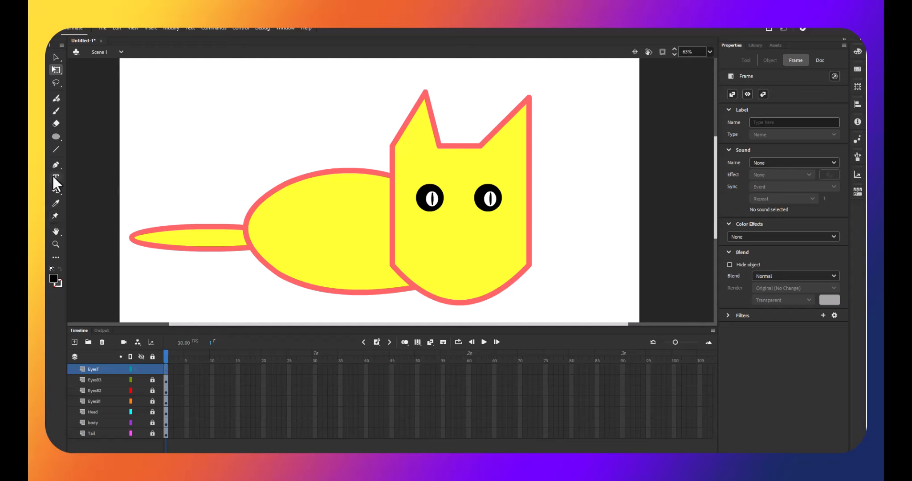
{"action": "left_click", "coordinate": [54, 136]}
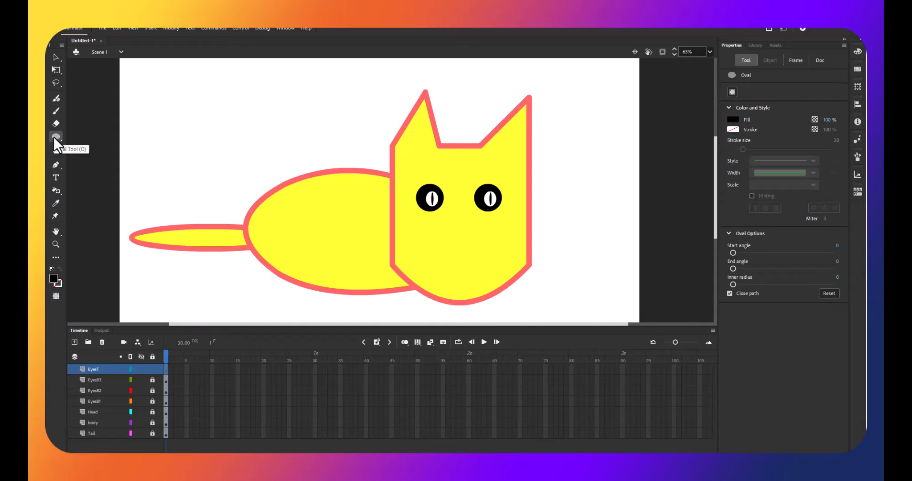
{"action": "left_click", "coordinate": [54, 280]}
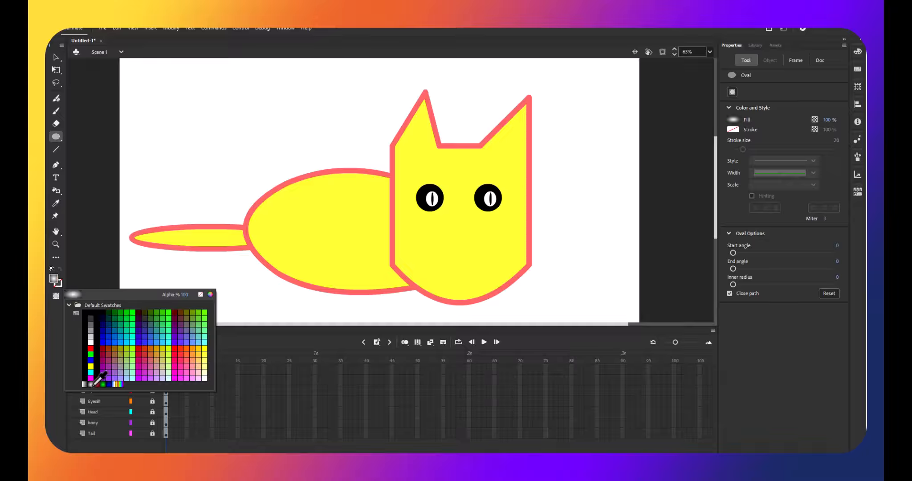
{"action": "left_click", "coordinate": [92, 384]}
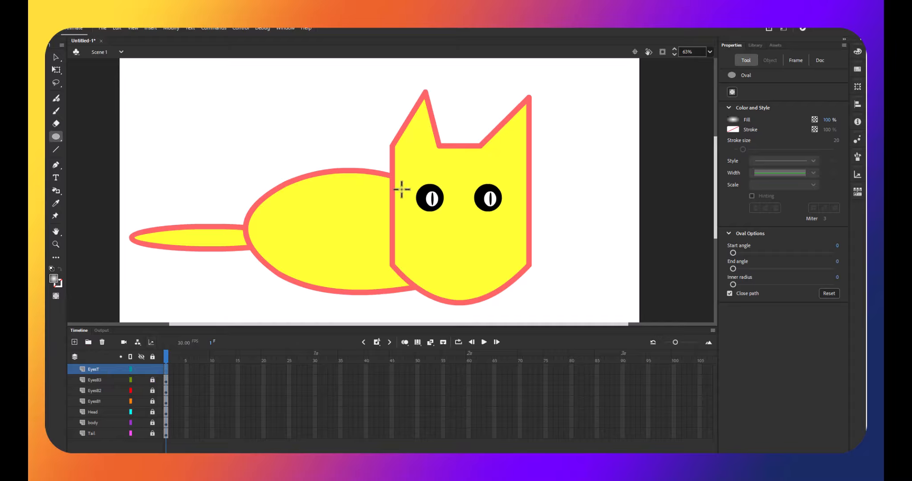
{"action": "left_click_drag", "start_coordinate": [412, 183], "coordinate": [446, 216]}
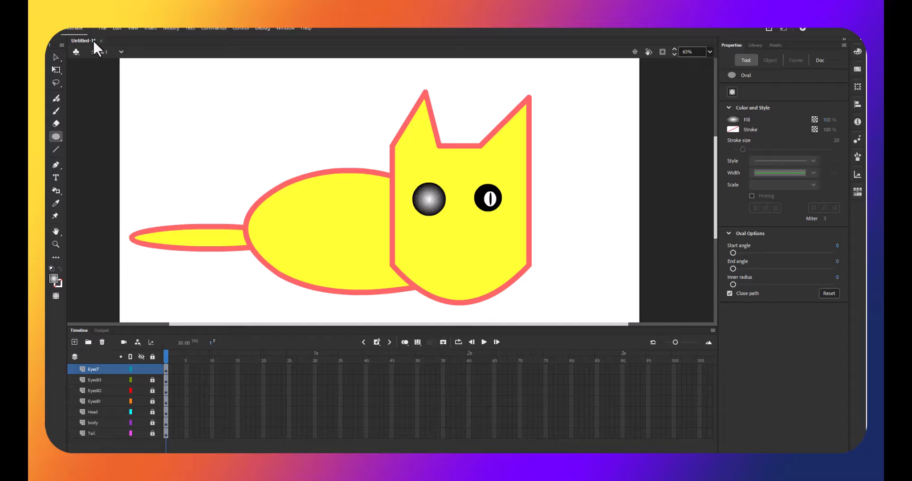
Step: Insert a keyframe at frame 15 on the EyesT layer
{"action": "left_click", "coordinate": [56, 58]}
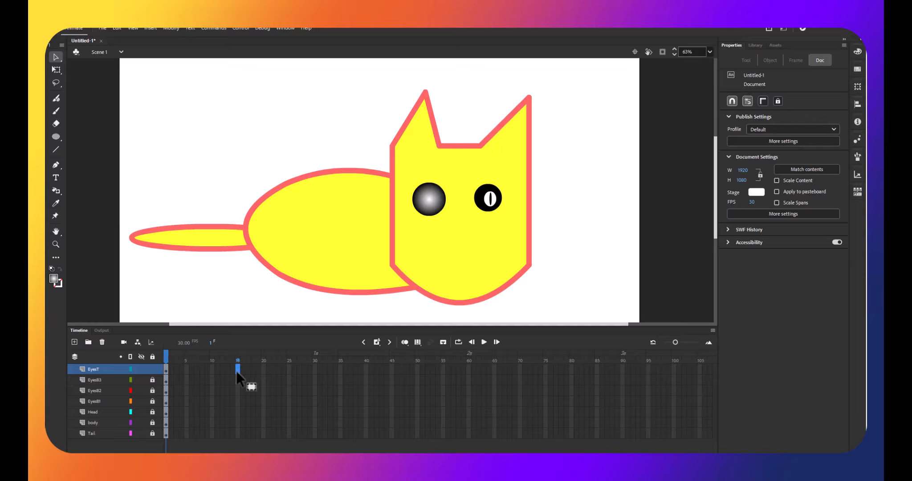
{"action": "key", "text": "F6"}
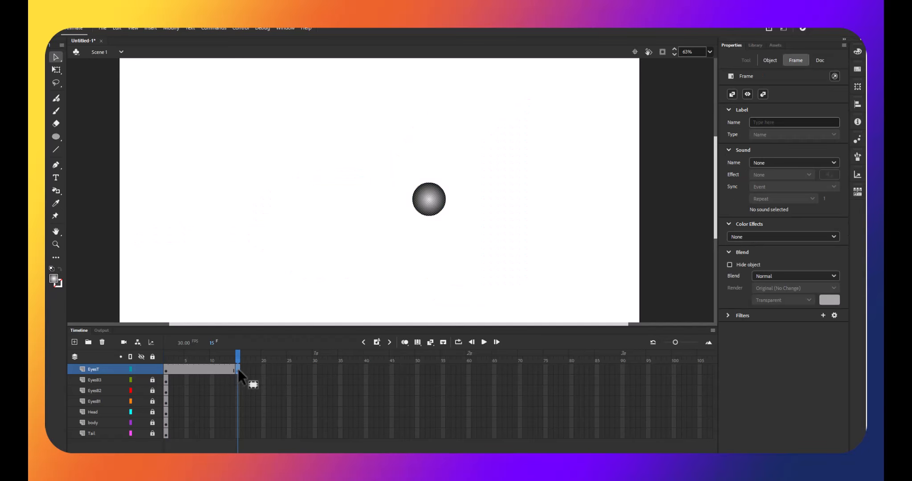
{"action": "right_click", "coordinate": [238, 369]}
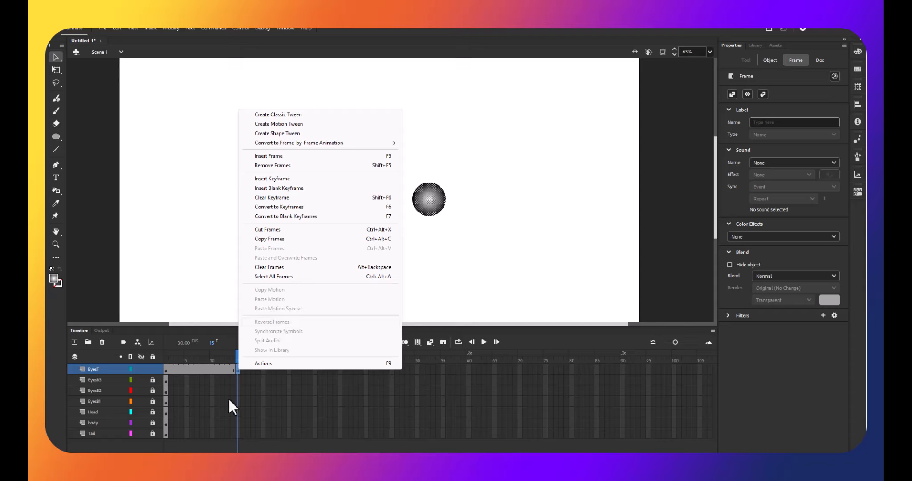
{"action": "left_click", "coordinate": [241, 400]}
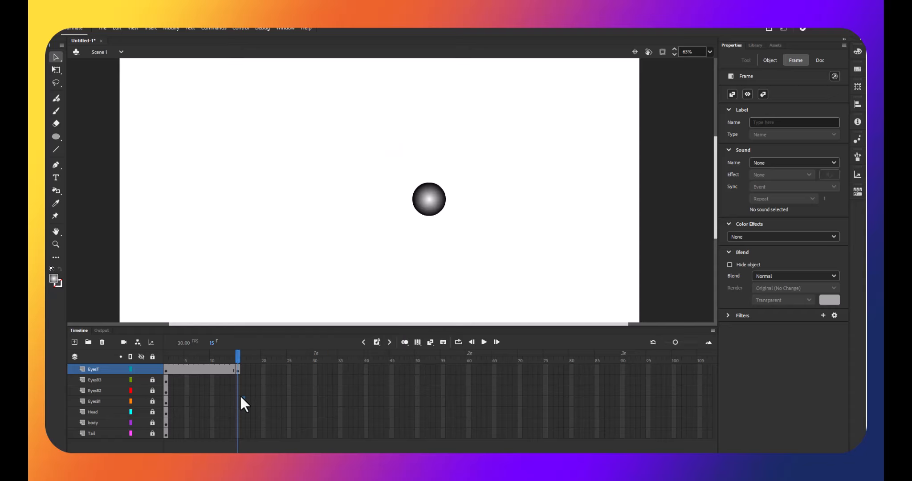
{"action": "left_click", "coordinate": [242, 401]}
Step: Extend all layers below EyesT, from EyesB3 down to Tail, to frame 15
{"action": "left_click", "coordinate": [237, 369]}
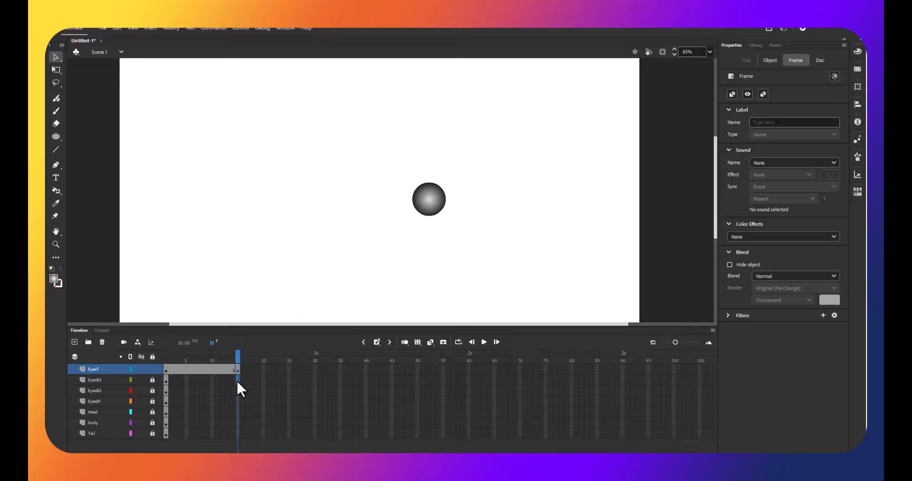
{"action": "left_click_drag", "start_coordinate": [236, 379], "coordinate": [234, 436]}
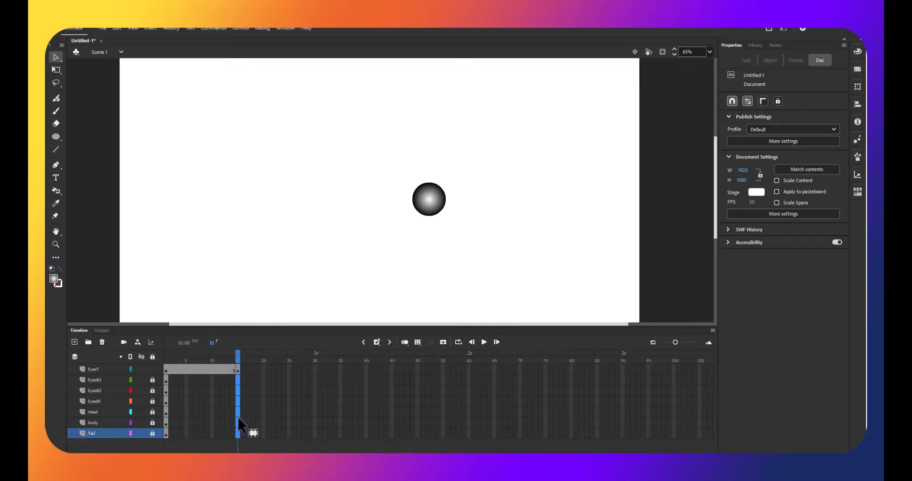
{"action": "key", "text": "F5"}
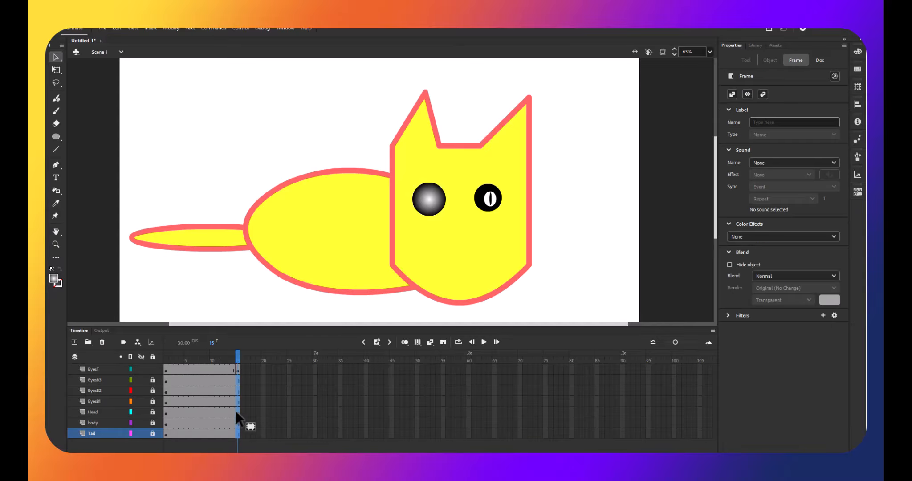
Step: Bend the gradient circle's lower edge upward on frame 15 of EyesT to form a curved upper eyelid over the left eye
{"action": "left_click", "coordinate": [238, 369]}
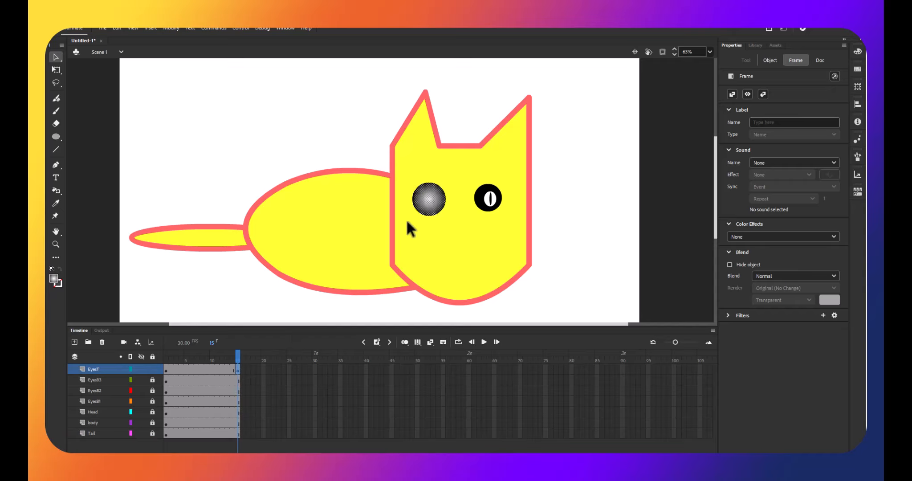
{"action": "left_click", "coordinate": [574, 202]}
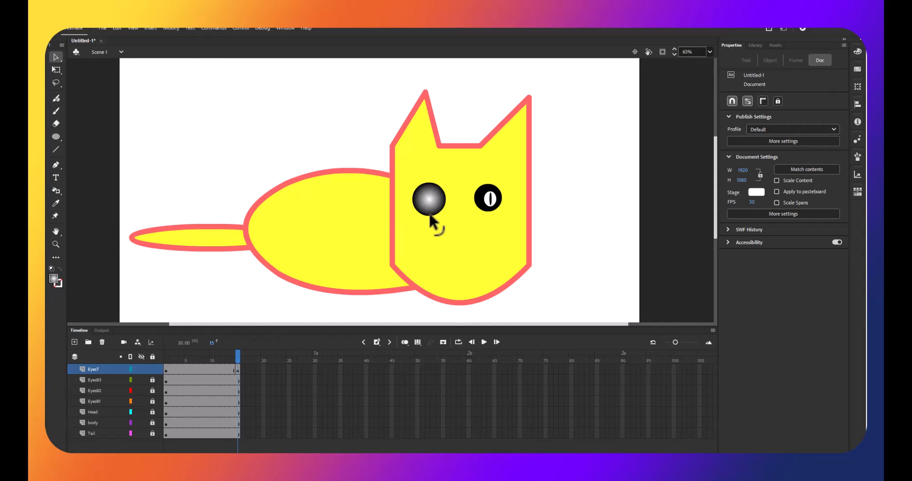
{"action": "left_click_drag", "start_coordinate": [429, 210], "coordinate": [429, 190]}
Step: Duplicate the EyesT shapes over the right eye: the full gradient circle on frame 1 and the curved eyelid on frame 15
{"action": "left_click", "coordinate": [166, 369]}
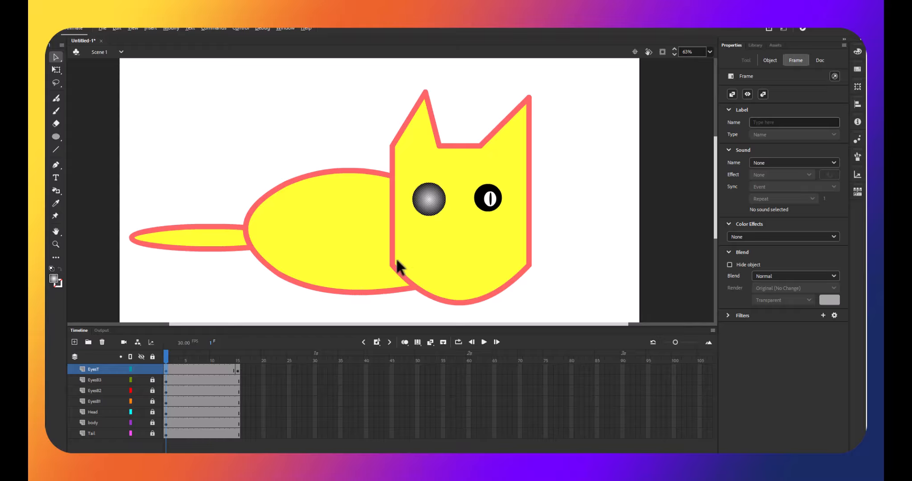
{"action": "left_click_drag", "start_coordinate": [434, 205], "coordinate": [493, 208]}
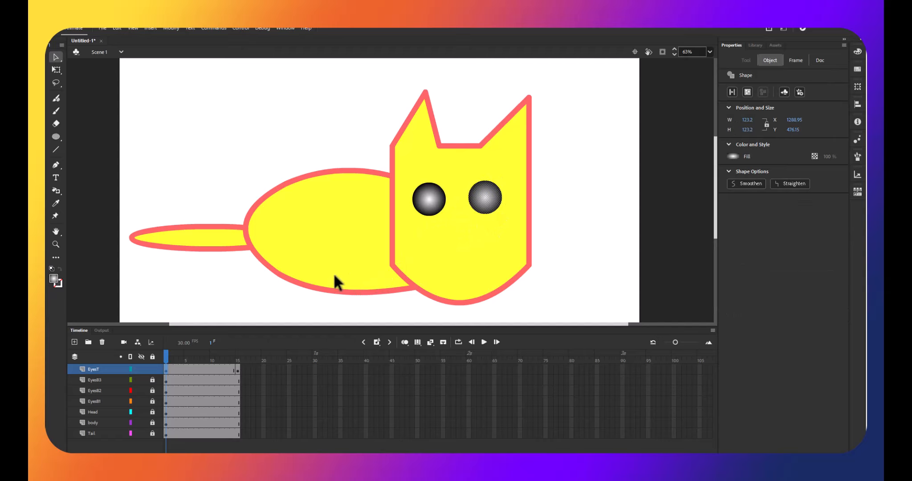
{"action": "left_click", "coordinate": [236, 369]}
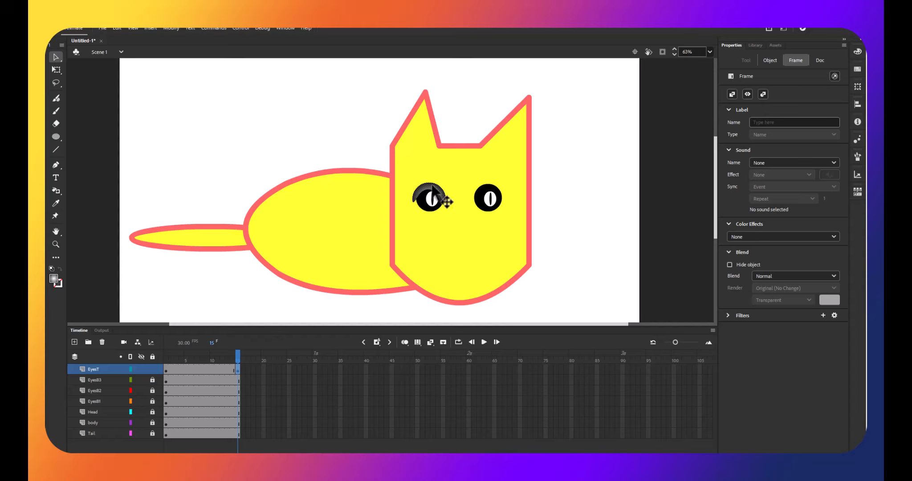
{"action": "left_click_drag", "start_coordinate": [444, 198], "coordinate": [493, 188]}
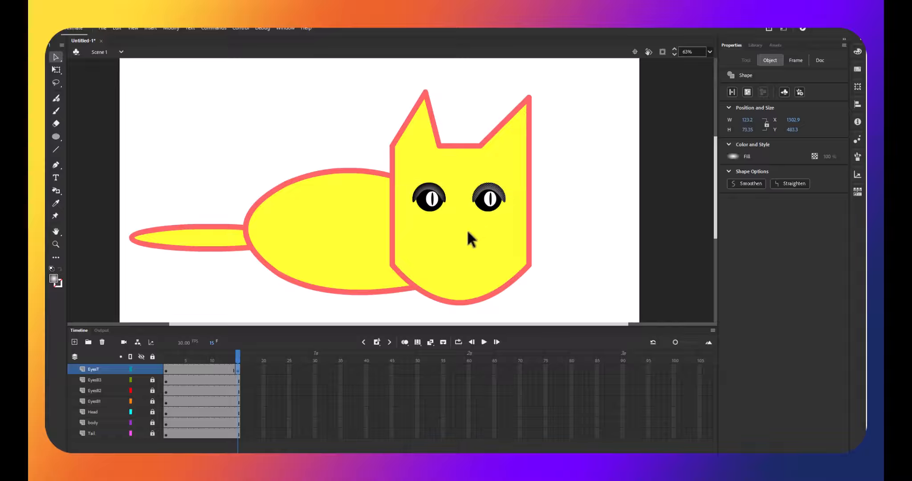
Step: Create a shape tween on the EyesT layer between frames 1 and 15 and scrub back through it
{"action": "mouse_move", "coordinate": [238, 357]}
{"action": "left_mouse_down"}
{"action": "mouse_move", "coordinate": [215, 357]}
{"action": "mouse_move", "coordinate": [250, 355]}
{"action": "mouse_move", "coordinate": [204, 358]}
{"action": "mouse_move", "coordinate": [252, 355]}
{"action": "mouse_move", "coordinate": [175, 357]}
{"action": "mouse_move", "coordinate": [279, 358]}
{"action": "mouse_move", "coordinate": [193, 367]}
{"action": "mouse_move", "coordinate": [247, 364]}
{"action": "left_mouse_up"}
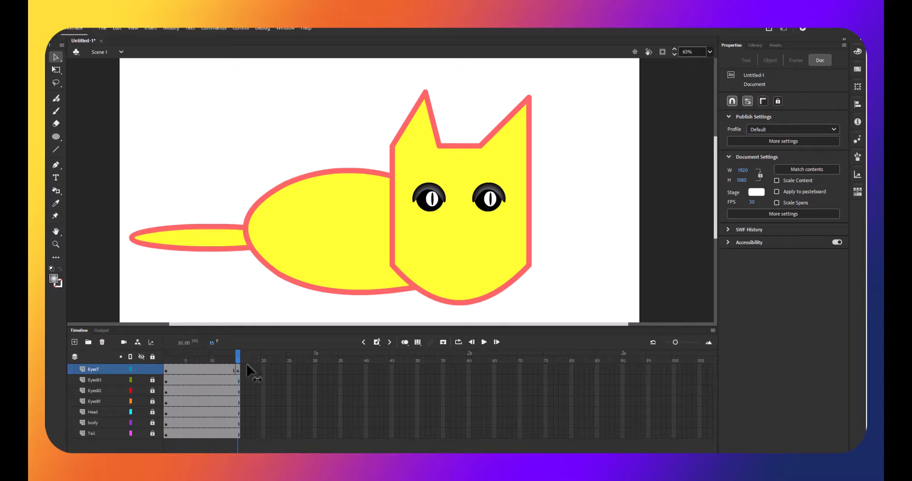
{"action": "left_click", "coordinate": [186, 370]}
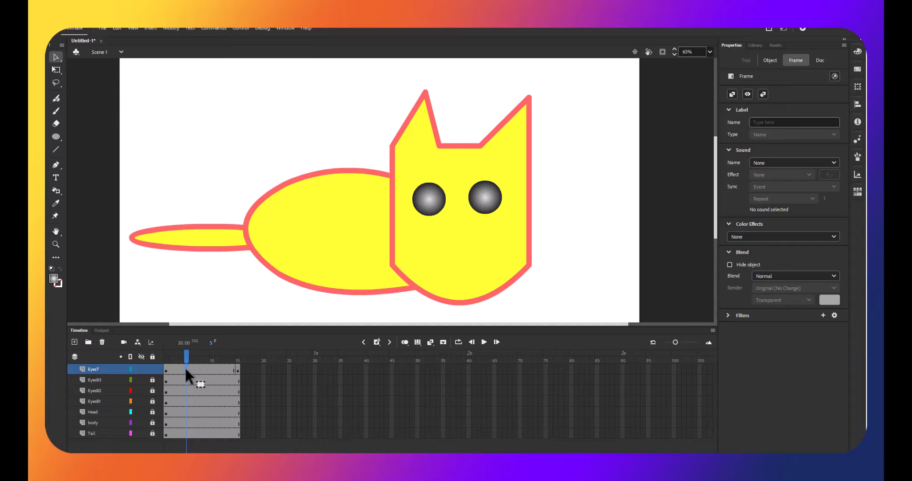
{"action": "right_click", "coordinate": [186, 369]}
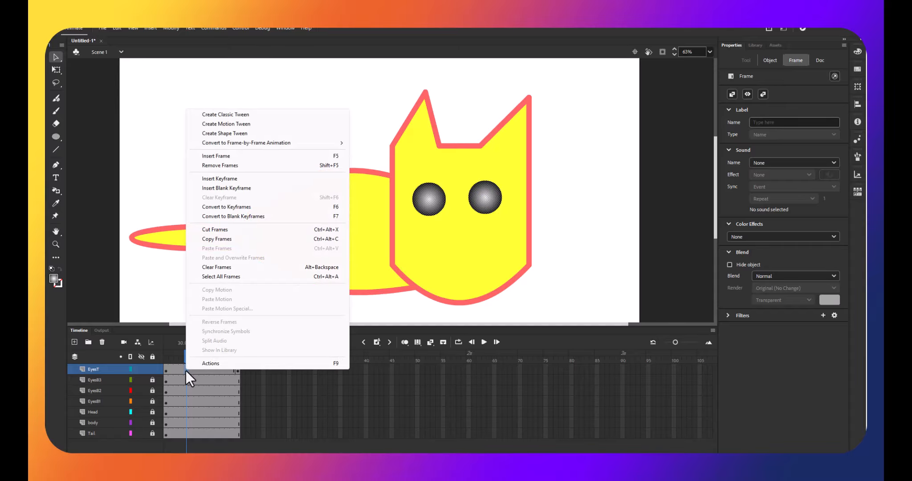
{"action": "left_click", "coordinate": [212, 133]}
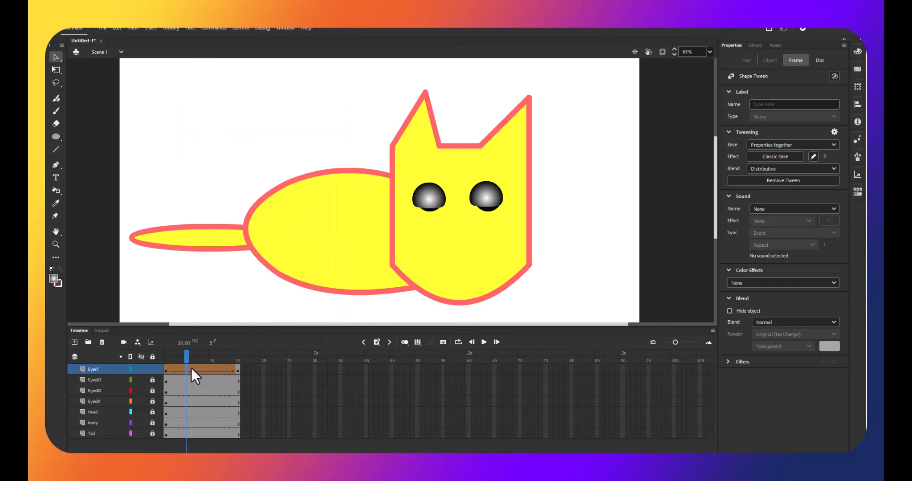
{"action": "left_click_drag", "start_coordinate": [186, 355], "coordinate": [167, 363]}
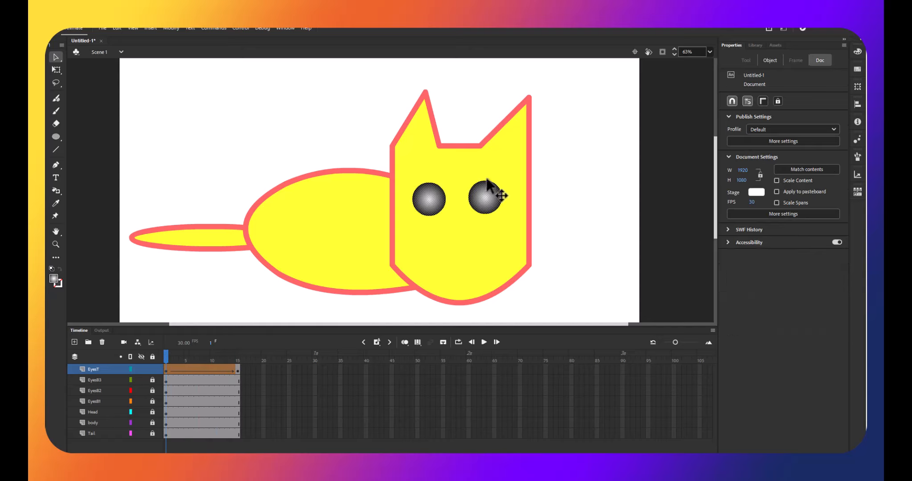
Step: Nudge the gradient circle over the right eye on frame 1 of EyesT rightward to X 1296.95, matching the eyelid on frame 15
{"action": "left_click", "coordinate": [236, 370]}
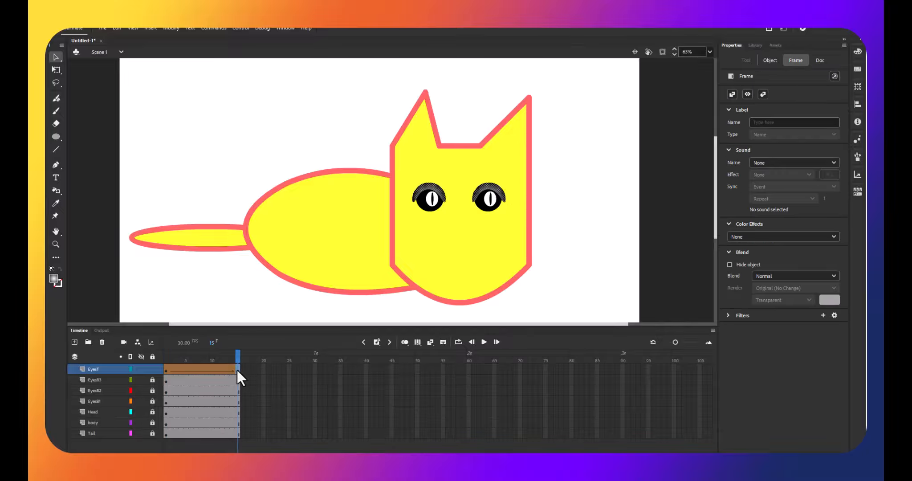
{"action": "left_click", "coordinate": [166, 370]}
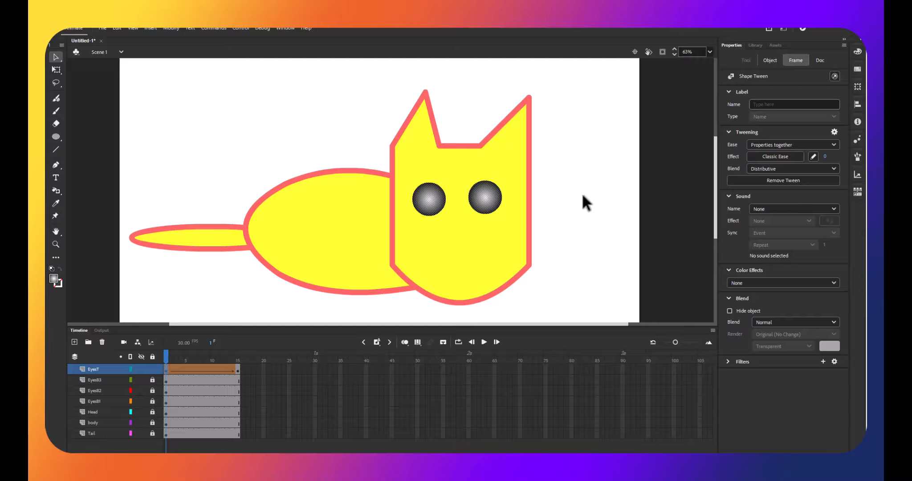
{"action": "left_click", "coordinate": [488, 190]}
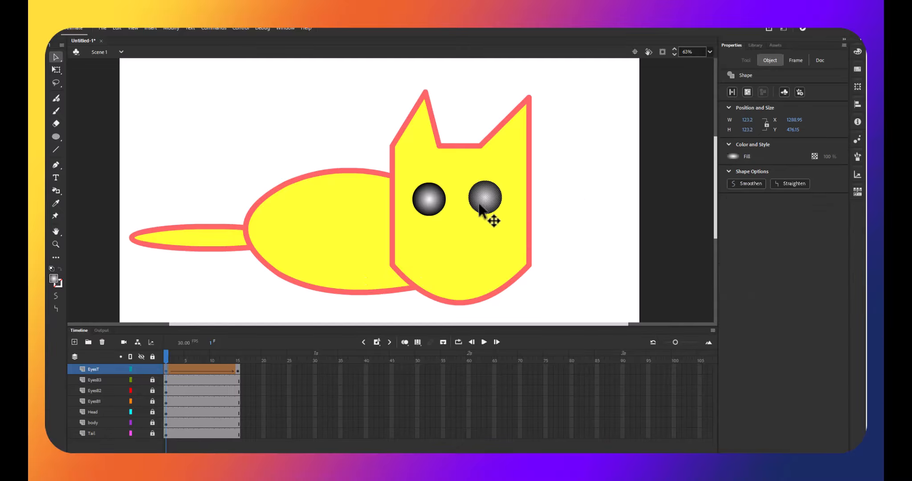
{"action": "key", "text": "Right"}
{"action": "key", "text": "Right"}
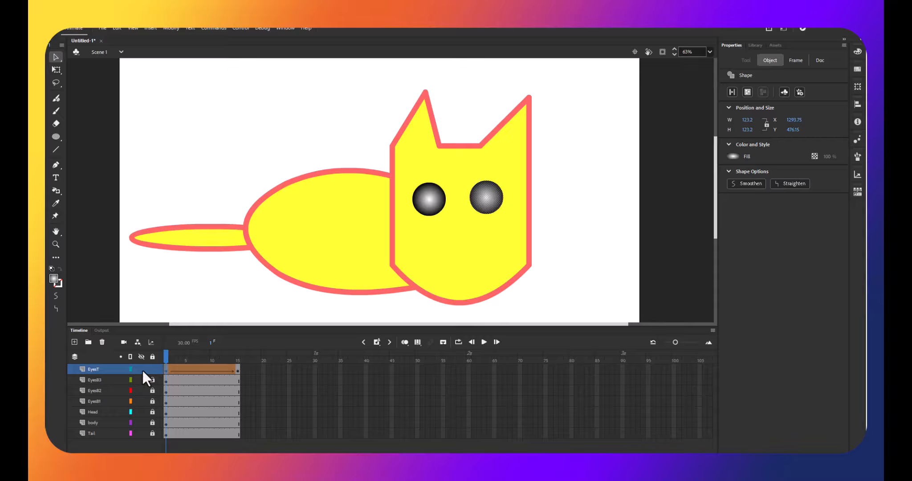
{"action": "left_click_drag", "start_coordinate": [189, 358], "coordinate": [166, 359]}
{"action": "left_click", "coordinate": [167, 372]}
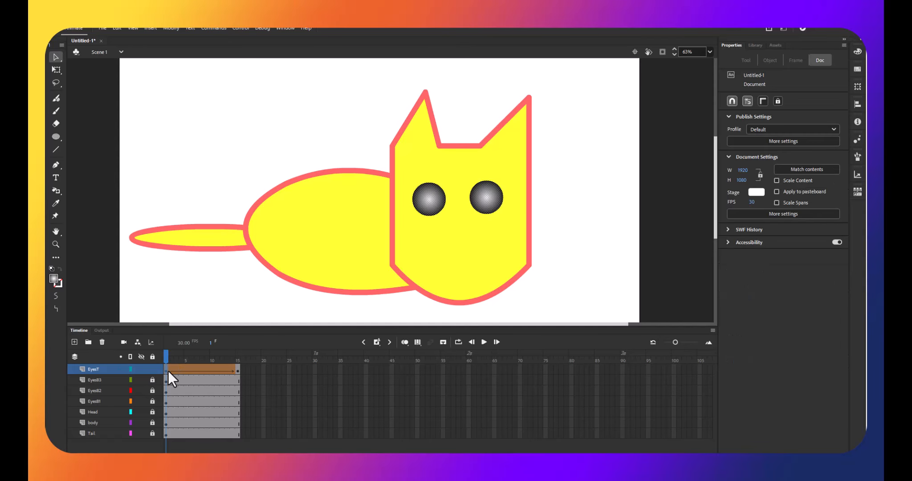
{"action": "key", "text": "Right"}
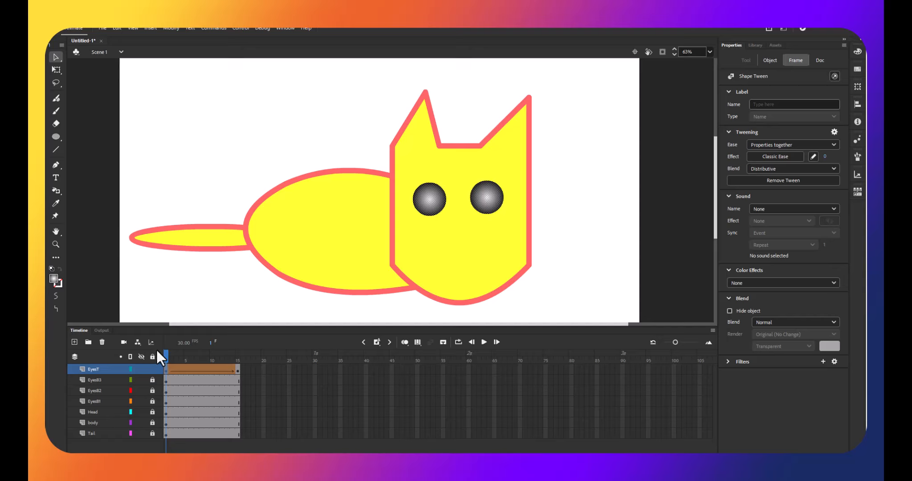
{"action": "left_click", "coordinate": [590, 205]}
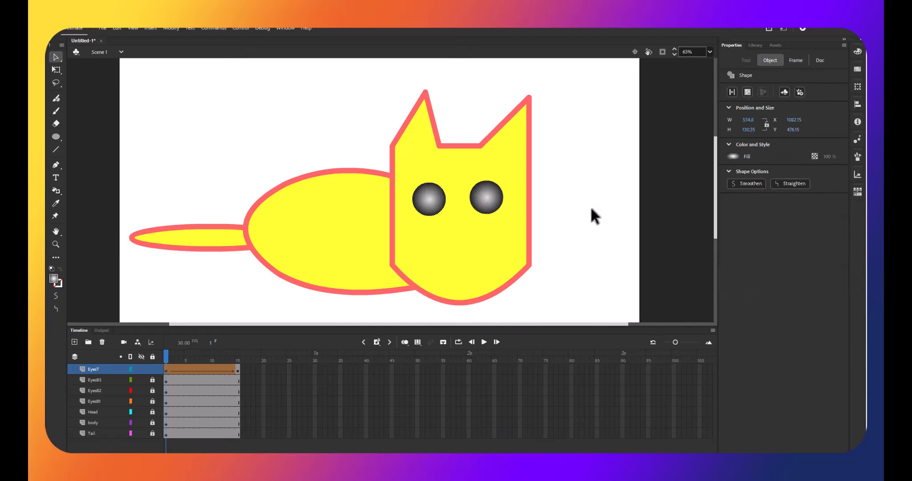
{"action": "left_click", "coordinate": [486, 200]}
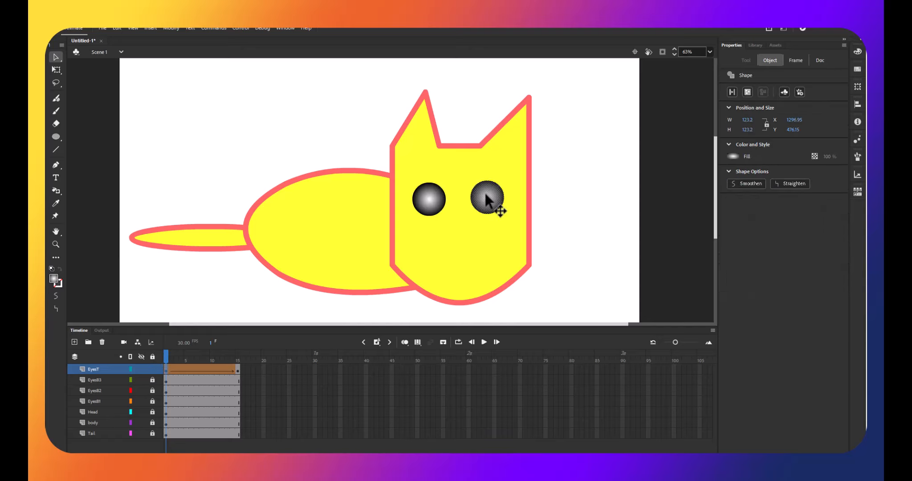
{"action": "left_click_drag", "start_coordinate": [167, 355], "coordinate": [253, 360]}
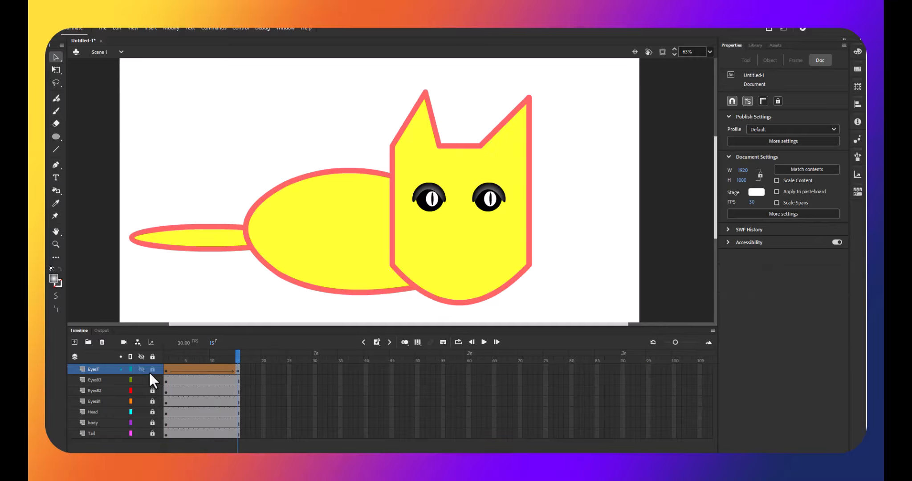
Step: Copy the closed-eye keyframe from frame 1 of EyesT and paste it at frame 30 of the same layer
{"action": "left_click", "coordinate": [166, 371]}
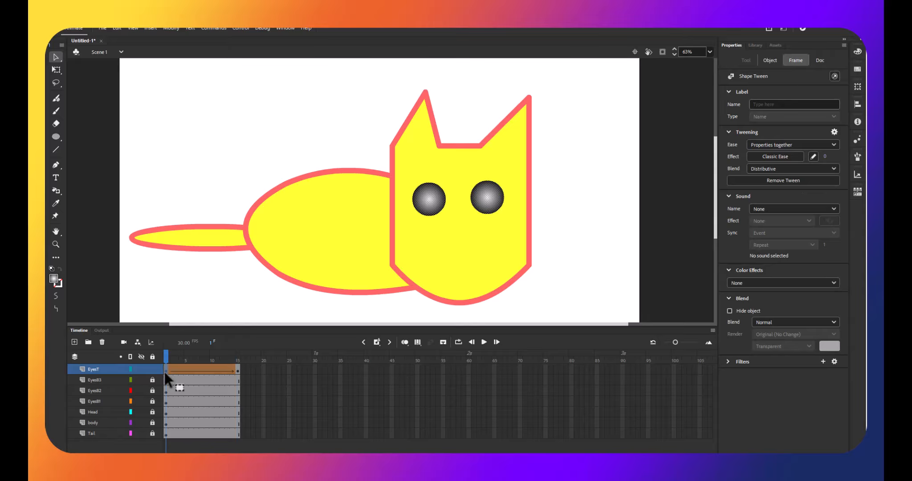
{"action": "right_click", "coordinate": [165, 371]}
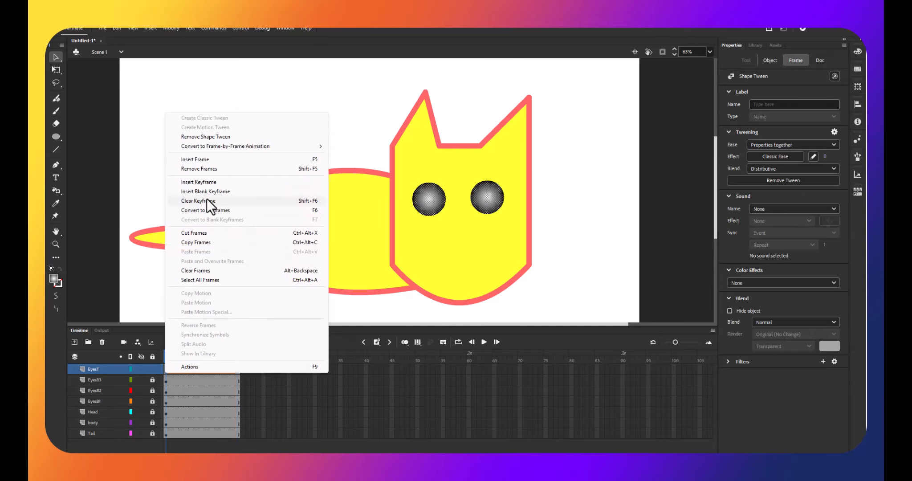
{"action": "left_click", "coordinate": [194, 244]}
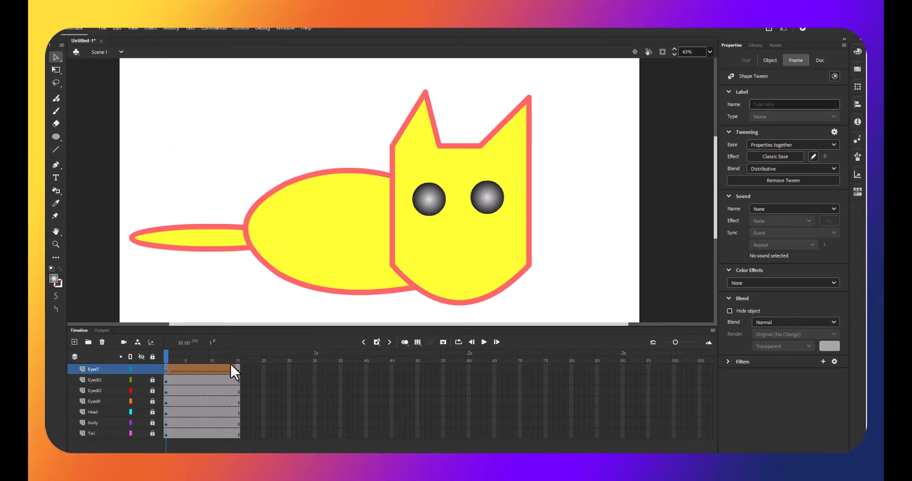
{"action": "left_click", "coordinate": [314, 369]}
{"action": "right_click", "coordinate": [315, 368]}
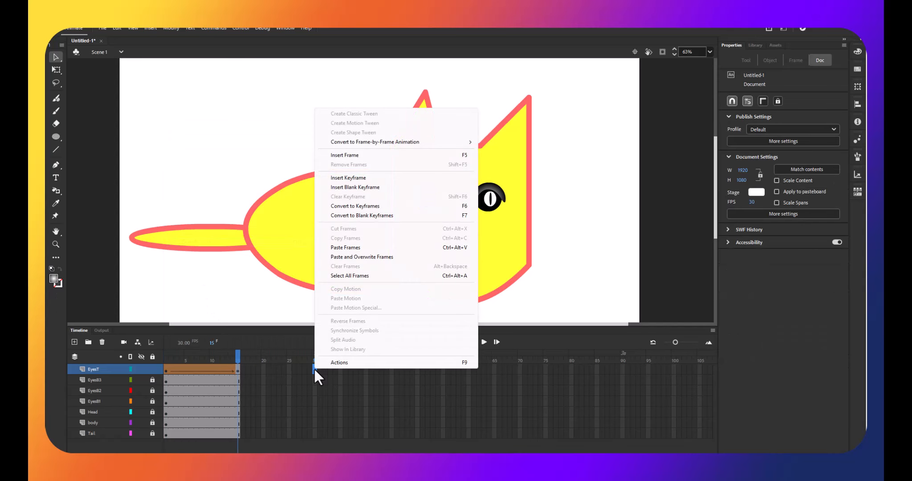
{"action": "left_click", "coordinate": [348, 249]}
Step: Extend all layers below EyesT, from Tail up to EyesB3, to frame 30
{"action": "left_click_drag", "start_coordinate": [315, 382], "coordinate": [312, 441]}
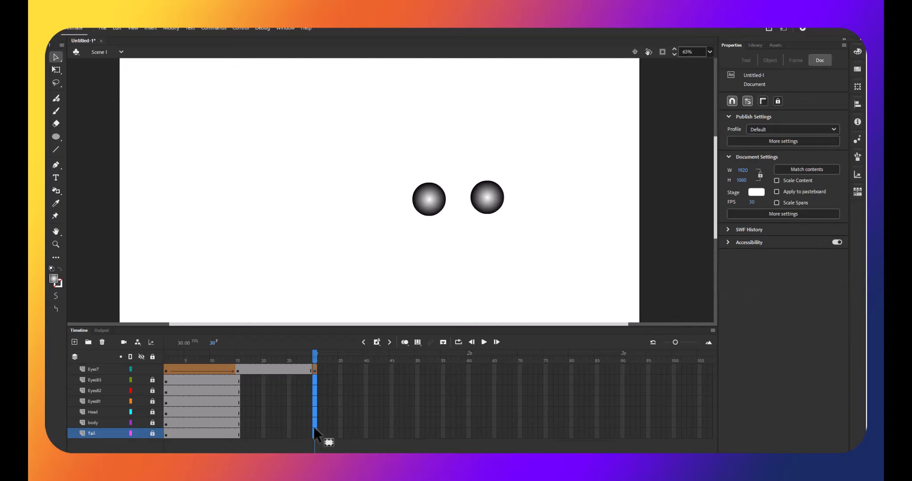
{"action": "right_click", "coordinate": [314, 427]}
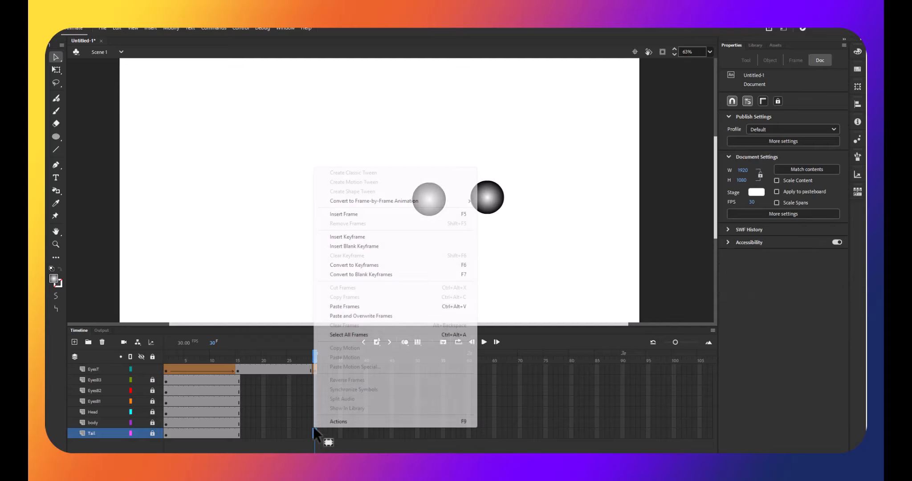
{"action": "left_click", "coordinate": [341, 215]}
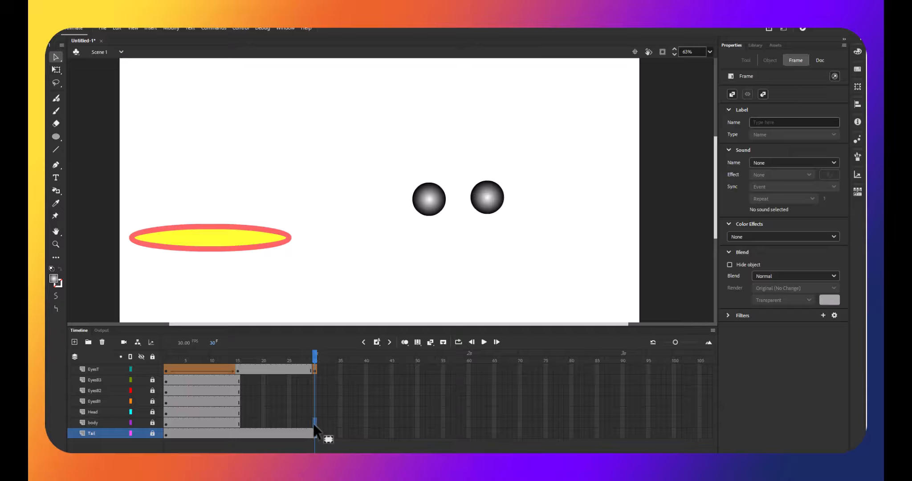
{"action": "left_click", "coordinate": [314, 381], "text": "shift"}
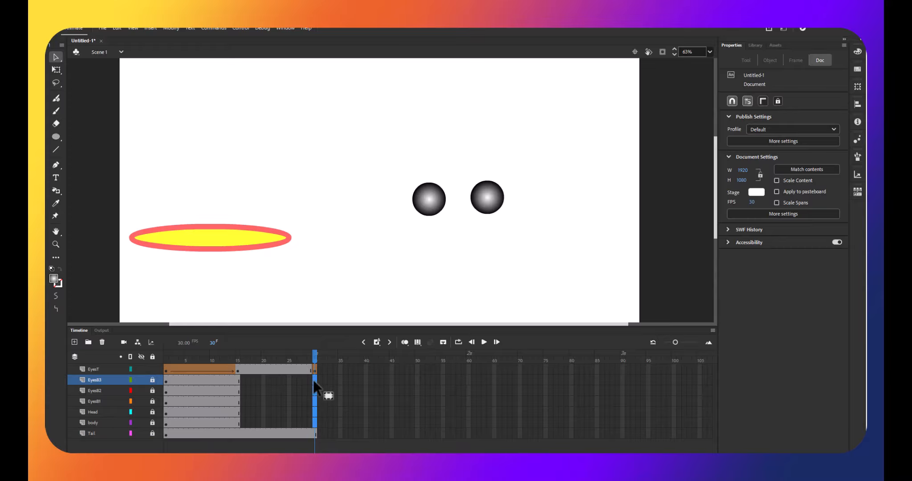
{"action": "key", "text": "F5"}
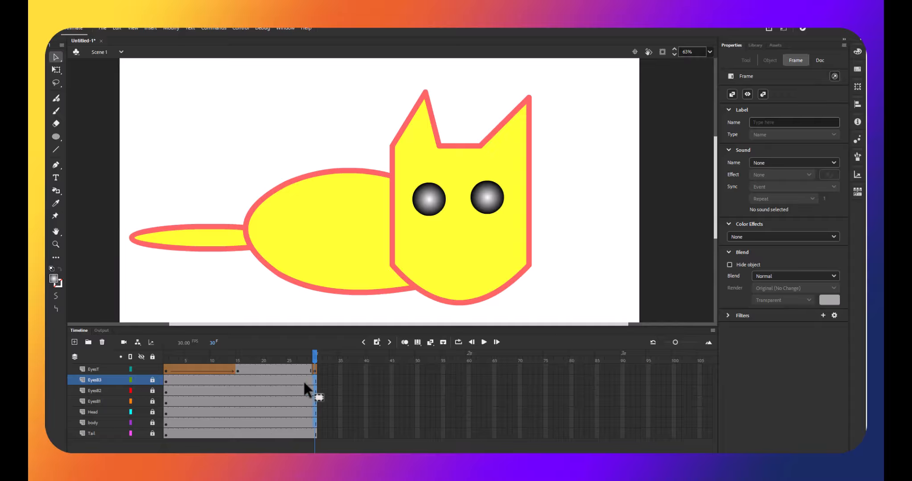
Step: Create a shape tween on EyesT between frames 15 and 30 and scrub through the closing eyelids
{"action": "right_click", "coordinate": [266, 370]}
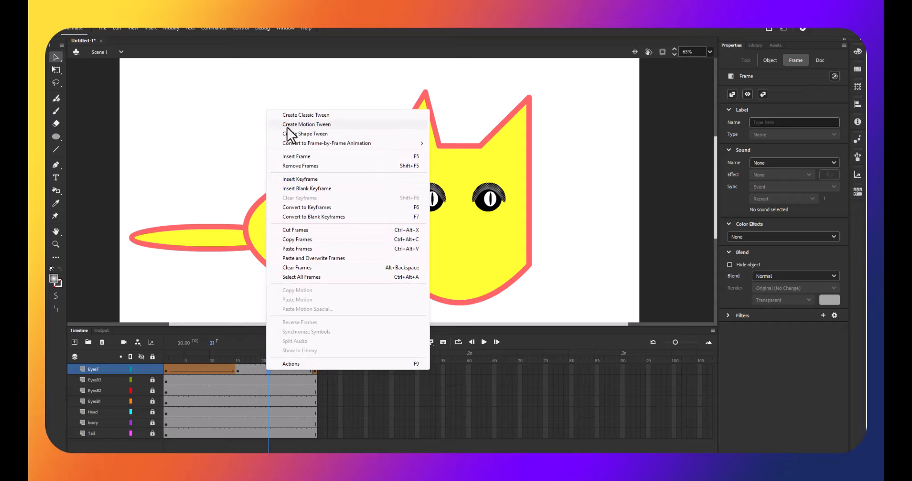
{"action": "left_click", "coordinate": [315, 134]}
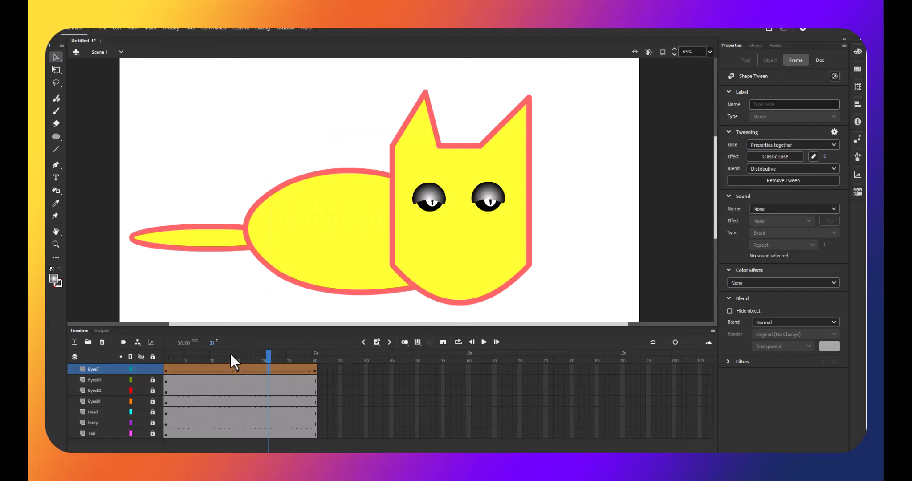
{"action": "left_click_drag", "start_coordinate": [269, 352], "coordinate": [289, 356]}
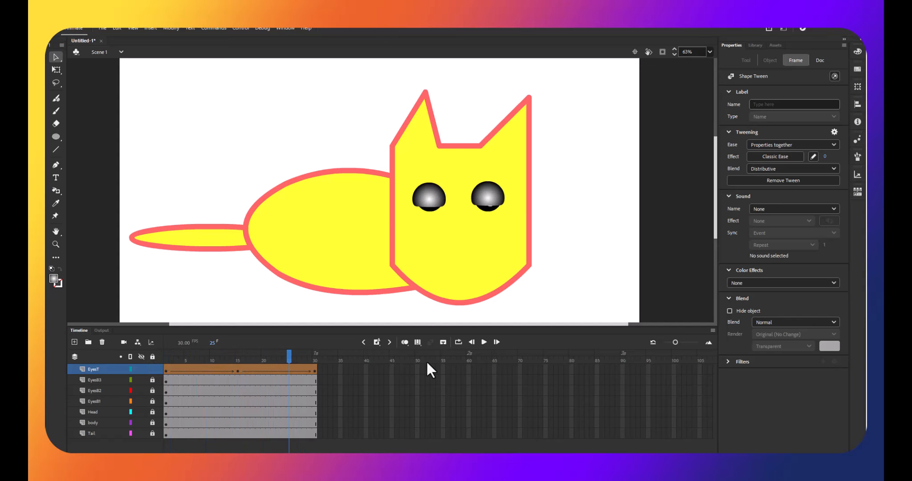
Step: Turn on looping, set the loop range to frames 1 through 30, and play back the blink
{"action": "left_click", "coordinate": [458, 342]}
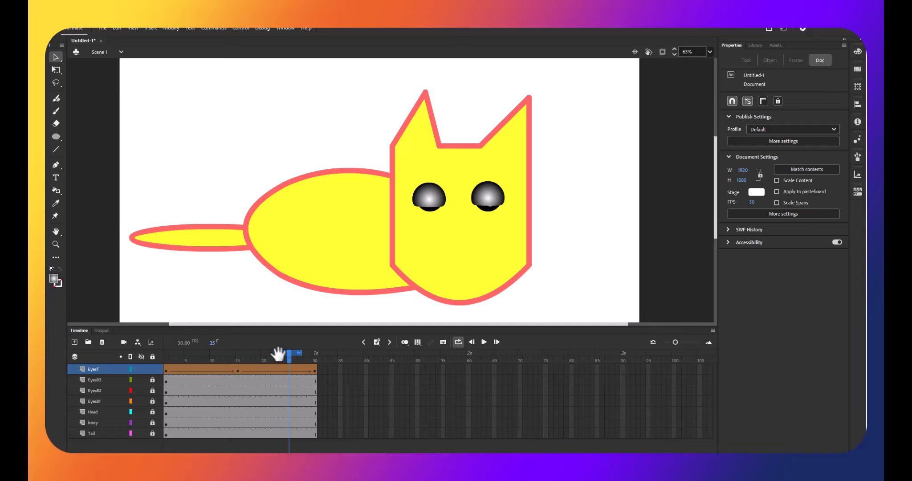
{"action": "left_click_drag", "start_coordinate": [272, 354], "coordinate": [144, 357]}
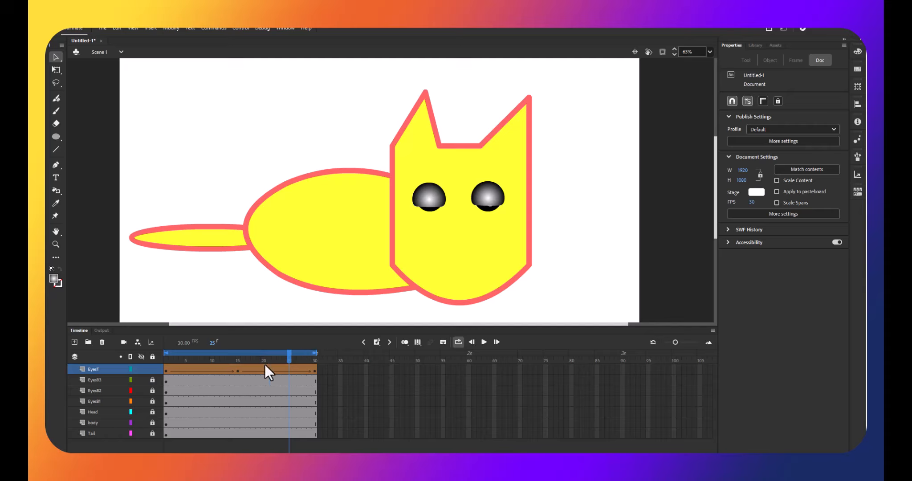
{"action": "left_click", "coordinate": [484, 342]}
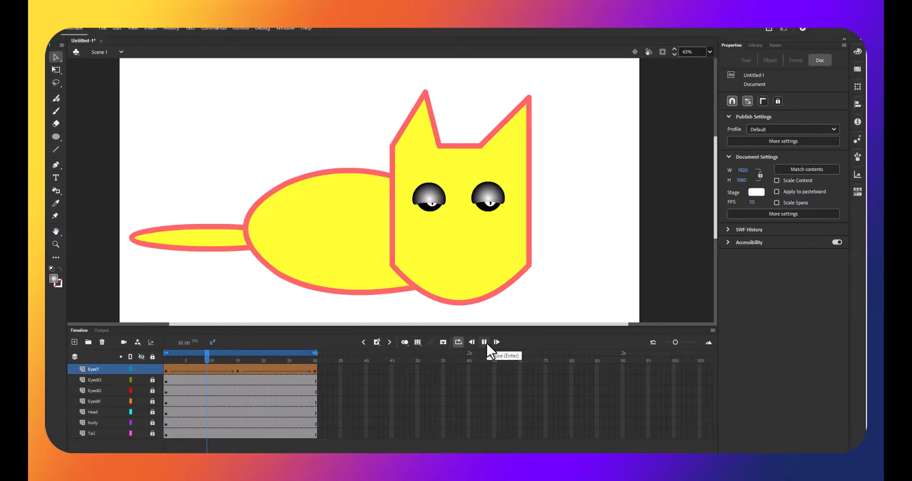
{"action": "left_click", "coordinate": [484, 342]}
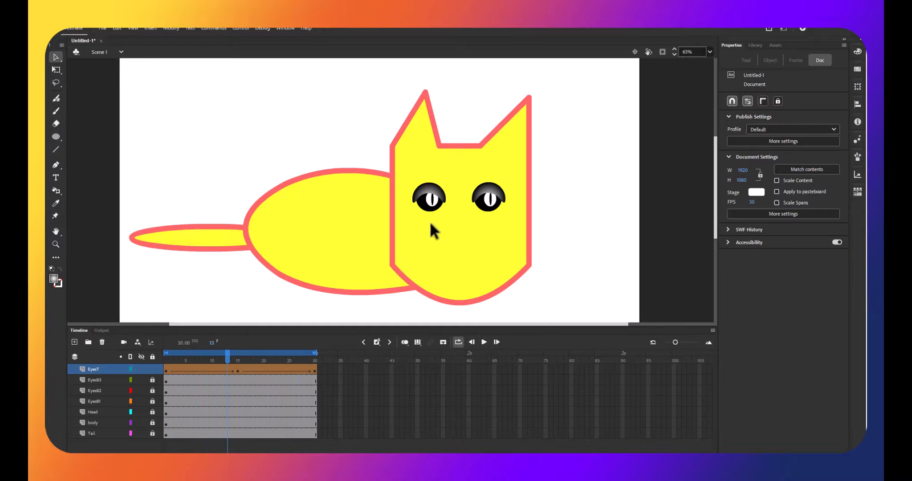
Step: Slow the eye opening by inserting frames across all layers within the first tween, moving the open-eye keyframe to frame 30
{"action": "left_click_drag", "start_coordinate": [198, 370], "coordinate": [218, 429]}
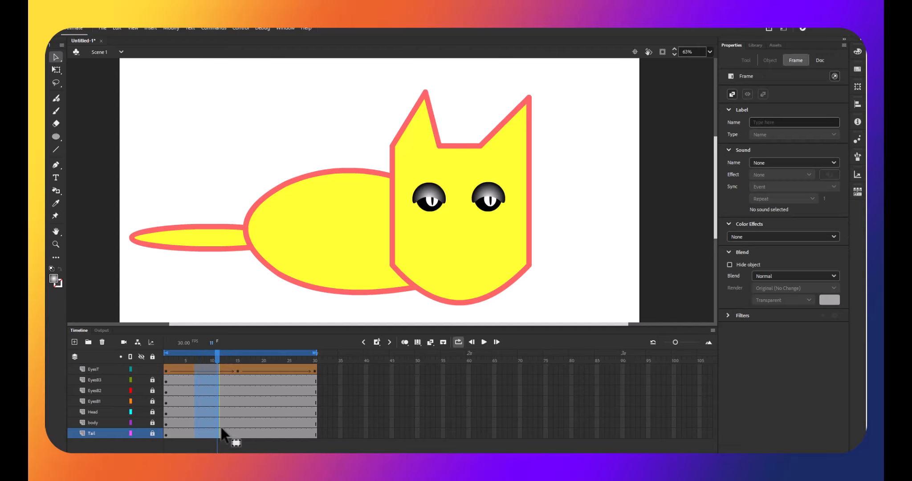
{"action": "key", "text": "F5"}
{"action": "key", "text": "F5"}
{"action": "key", "text": "F5"}
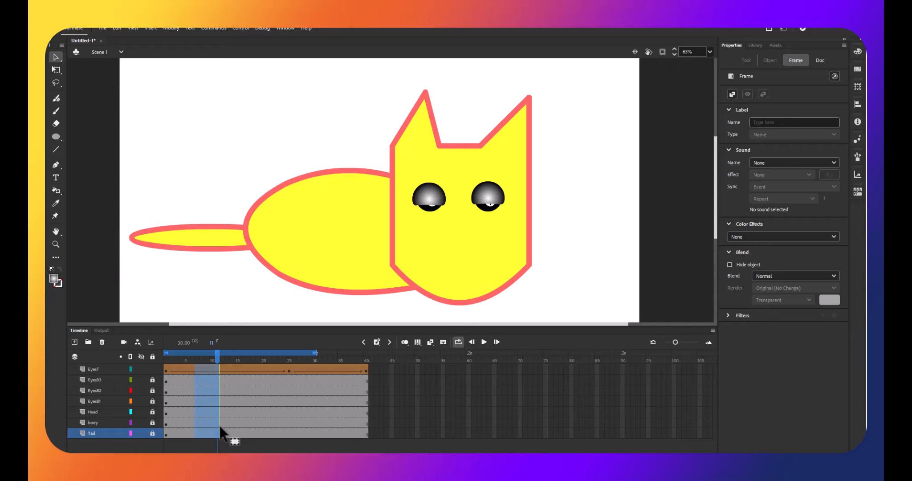
Step: Slow the eye closing by inserting frames across all layers within the second tween, extending the animation to frame 63
{"action": "left_click_drag", "start_coordinate": [347, 373], "coordinate": [370, 435]}
{"action": "key", "text": "F5"}
{"action": "key", "text": "F5"}
{"action": "key", "text": "F5"}
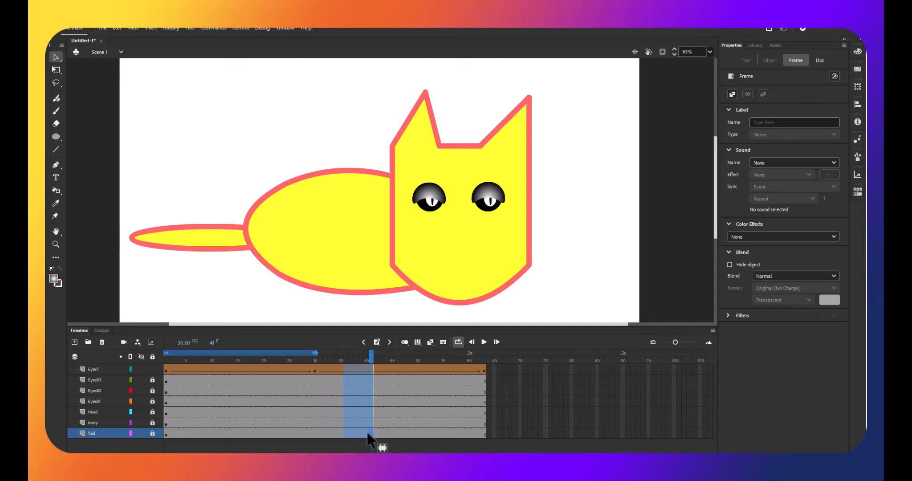
Step: Lengthen the eye opening by inserting five frames across all layers within the first tween, moving the open-eye keyframe to frame 35
{"action": "left_click", "coordinate": [365, 379]}
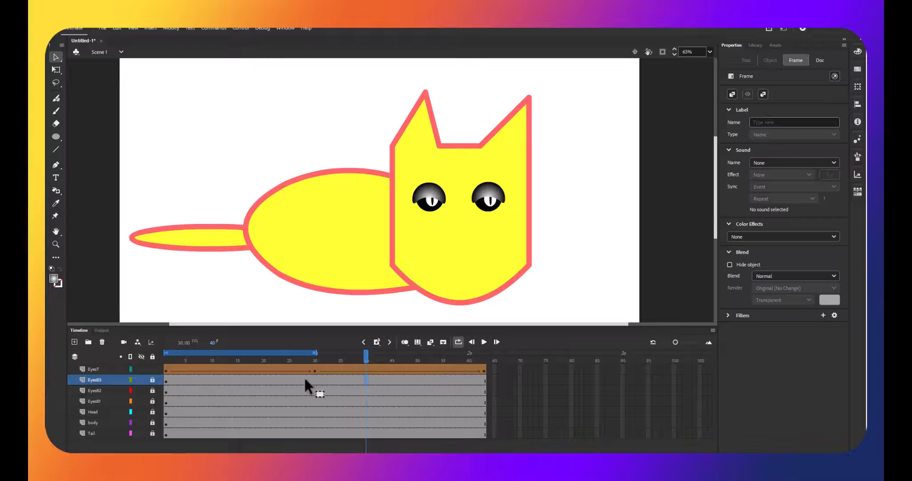
{"action": "left_click_drag", "start_coordinate": [289, 374], "coordinate": [287, 432]}
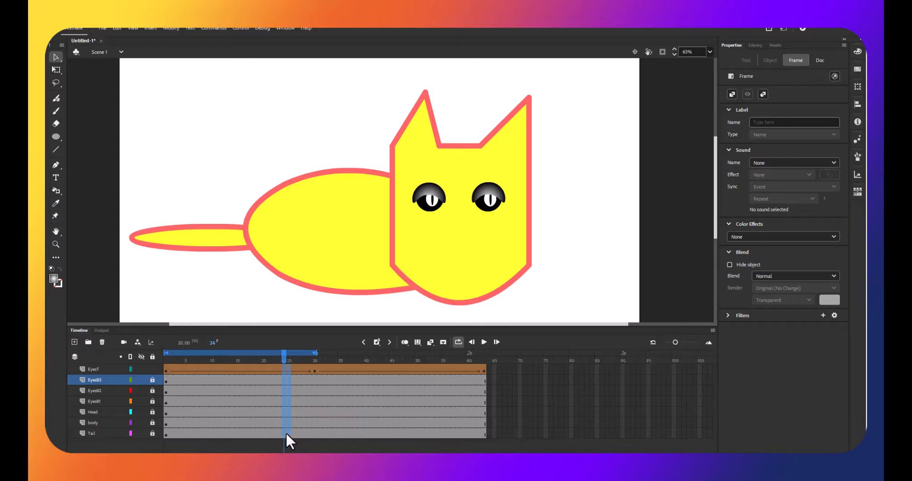
{"action": "key", "text": "F5"}
{"action": "key", "text": "F5"}
{"action": "key", "text": "F5"}
{"action": "key", "text": "F5"}
{"action": "key", "text": "F5"}
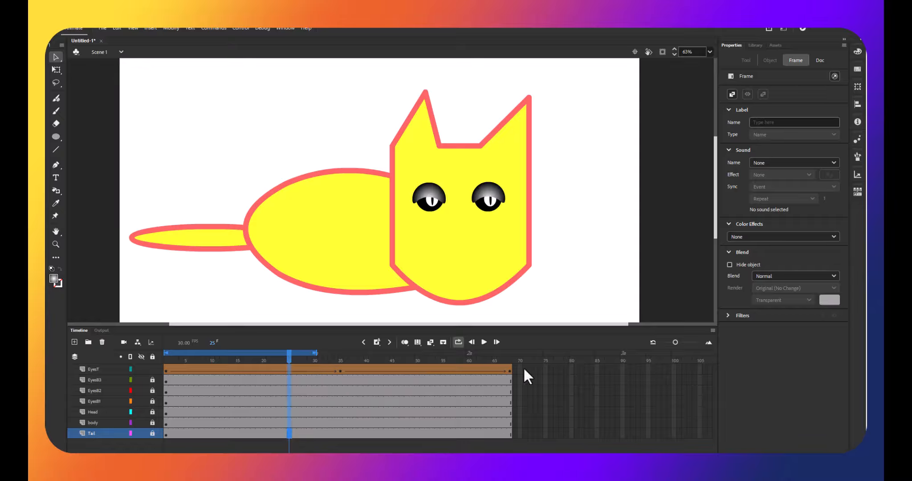
Step: Remove two frames across all layers near the end of the second tween, shortening the animation to frame 66
{"action": "left_click_drag", "start_coordinate": [497, 371], "coordinate": [497, 435]}
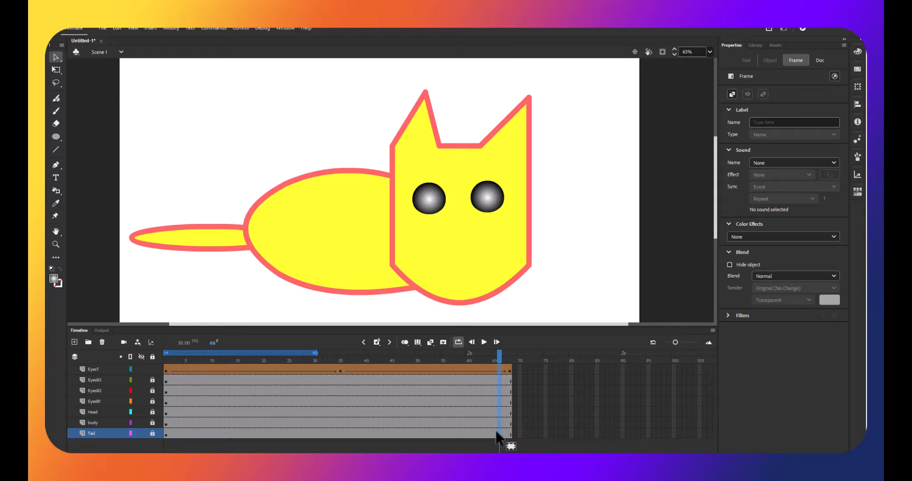
{"action": "right_click", "coordinate": [496, 430]}
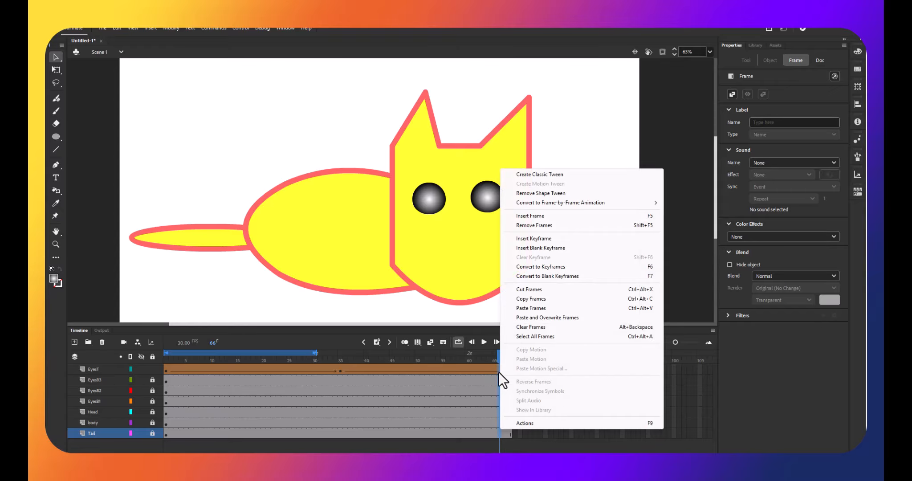
{"action": "left_click", "coordinate": [543, 235]}
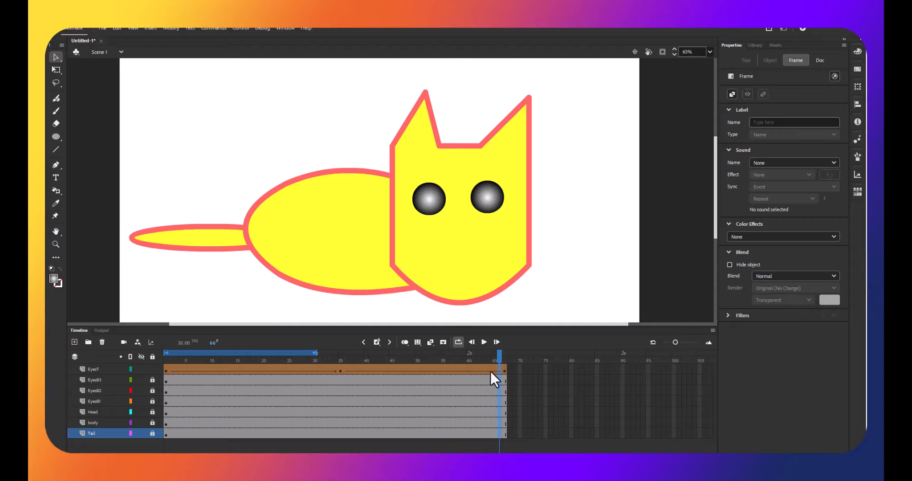
{"action": "left_click_drag", "start_coordinate": [491, 372], "coordinate": [496, 401]}
{"action": "left_click", "coordinate": [491, 435]}
{"action": "right_click", "coordinate": [490, 436]}
{"action": "left_click", "coordinate": [521, 229]}
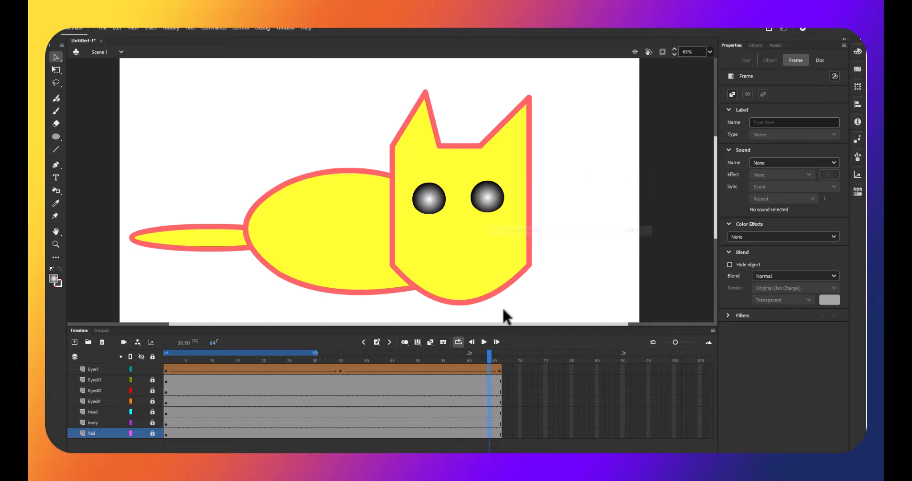
{"action": "left_click_drag", "start_coordinate": [469, 372], "coordinate": [470, 398]}
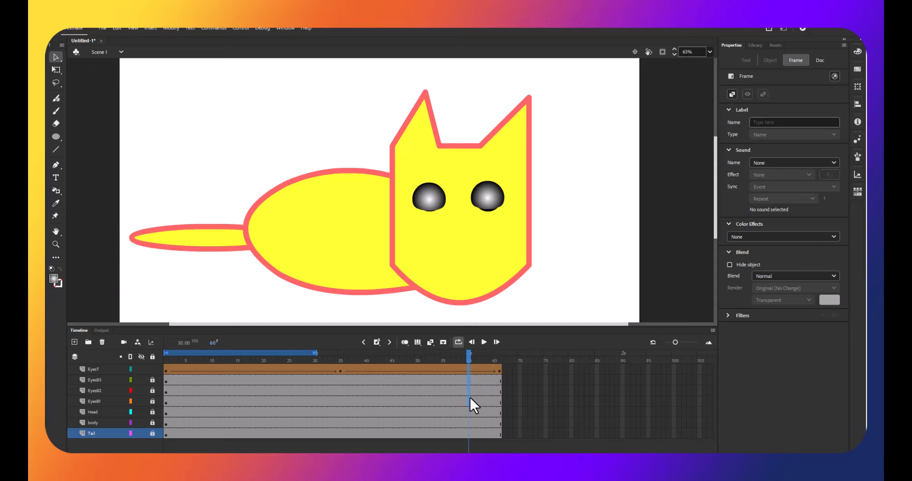
{"action": "right_click", "coordinate": [466, 432]}
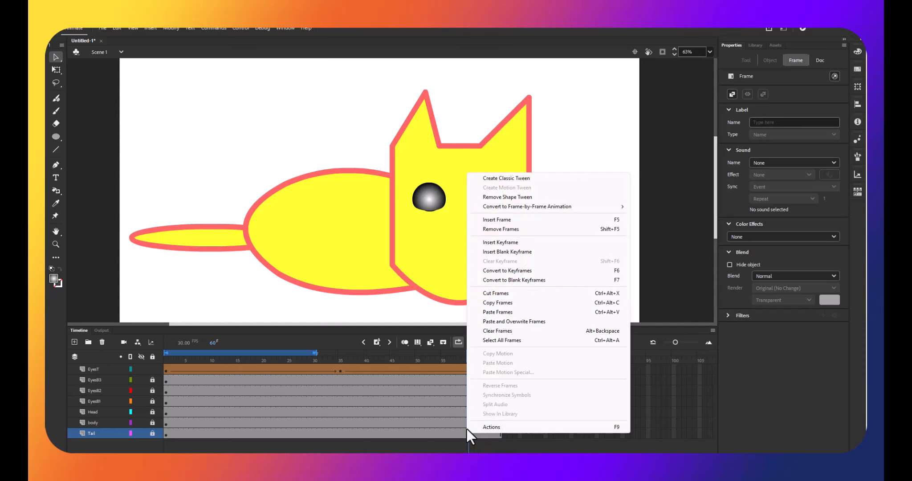
{"action": "left_click", "coordinate": [447, 422]}
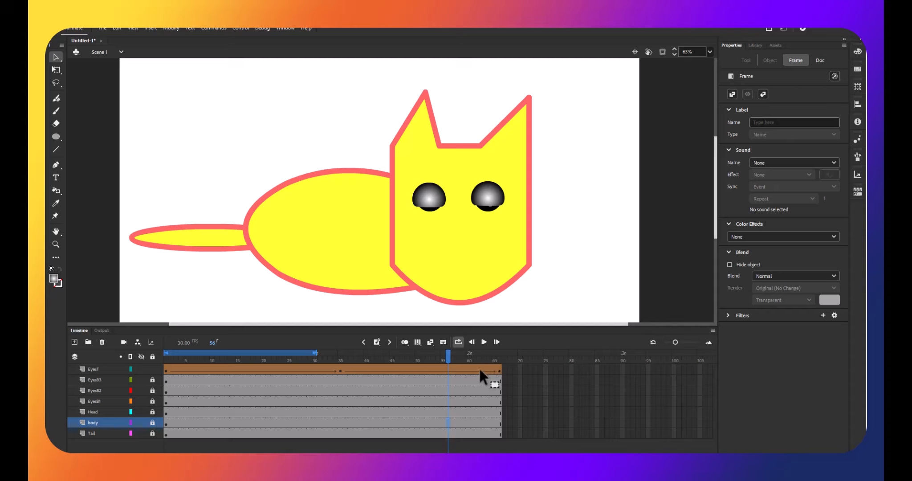
Step: Insert four frames across all layers within the second tween, extending the animation to frame 70
{"action": "left_click_drag", "start_coordinate": [479, 371], "coordinate": [478, 435]}
{"action": "key", "text": "F5"}
{"action": "key", "text": "F5"}
{"action": "key", "text": "F5"}
{"action": "key", "text": "F5"}
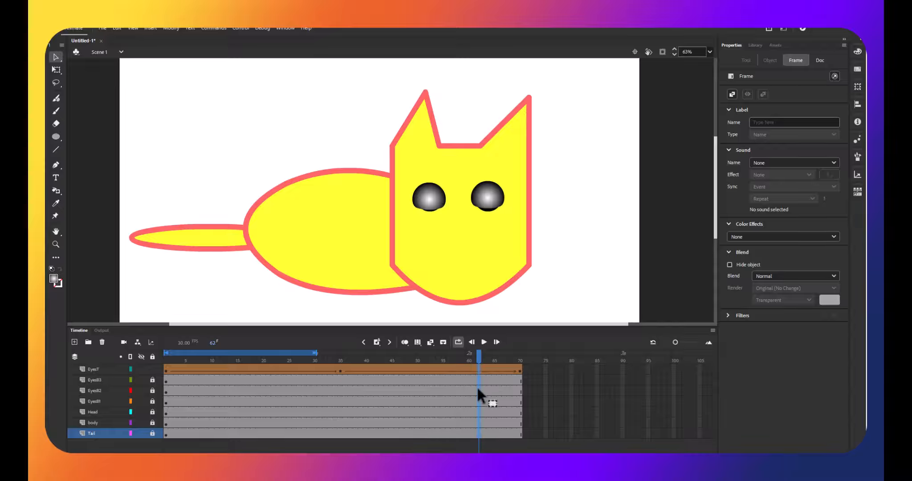
Step: Extend the loop range to frame 70 and play back the complete blink
{"action": "left_click_drag", "start_coordinate": [478, 354], "coordinate": [407, 364]}
{"action": "left_click", "coordinate": [483, 342]}
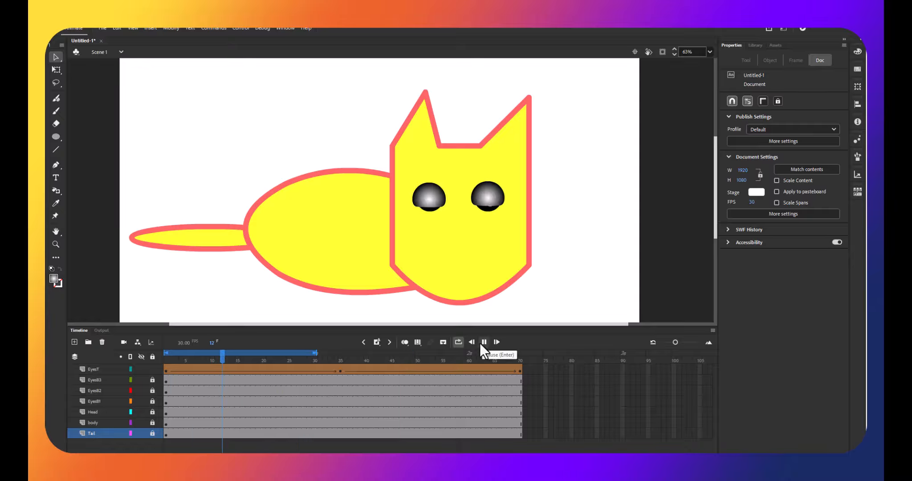
{"action": "key", "text": "Return"}
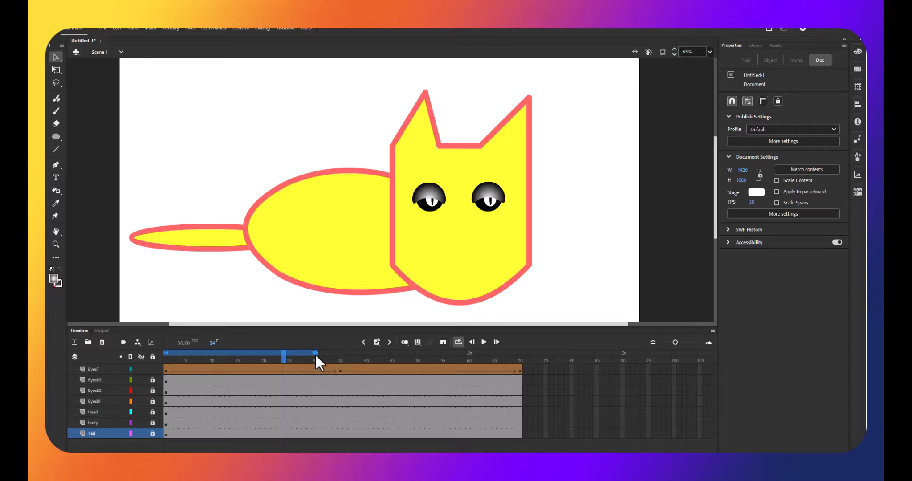
{"action": "left_click_drag", "start_coordinate": [315, 354], "coordinate": [439, 353]}
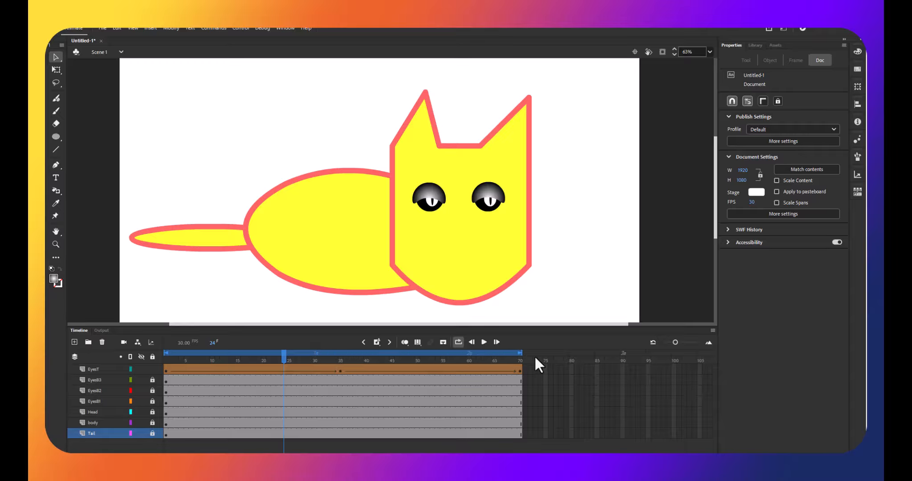
{"action": "left_click", "coordinate": [483, 343]}
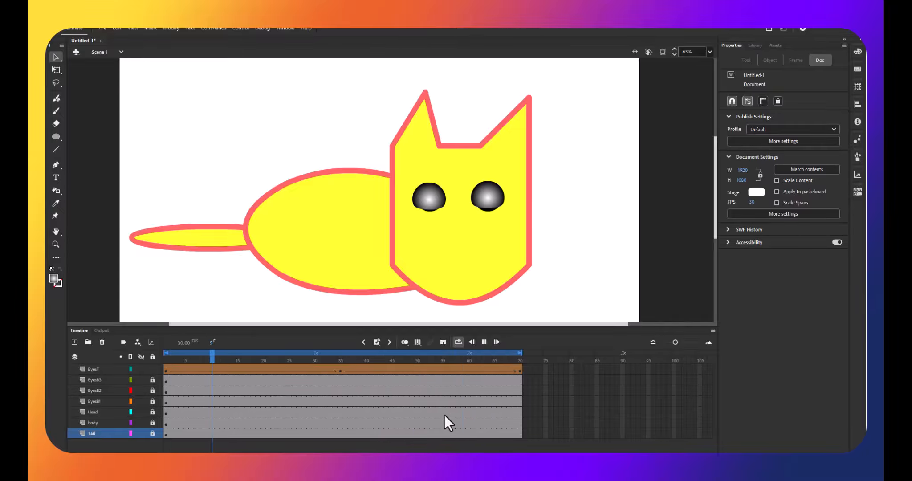
{"action": "left_click", "coordinate": [481, 342]}
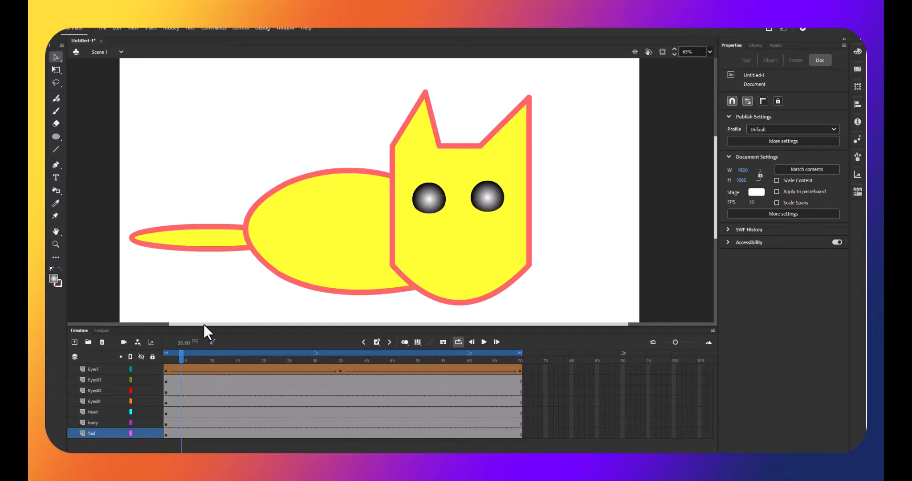
Step: On the unlocked Tail layer, insert a keyframe at frame 8 and bend the tail's tip downward
{"action": "left_click", "coordinate": [195, 243]}
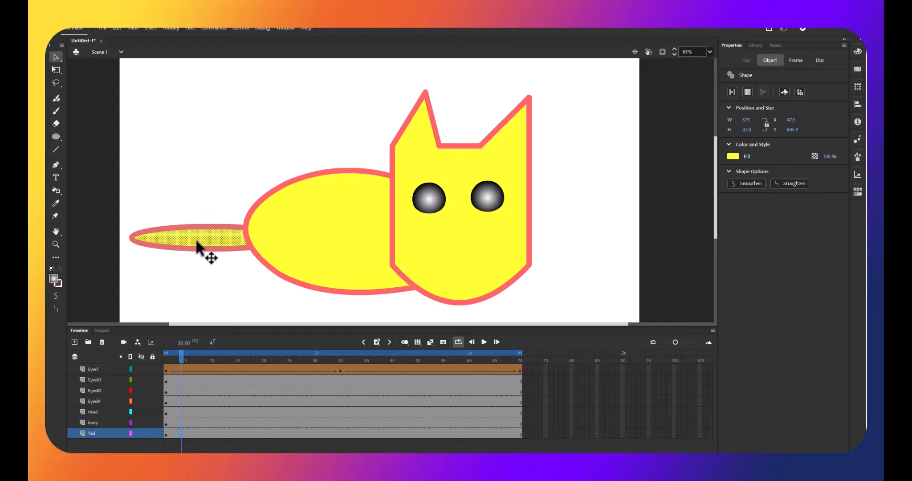
{"action": "double_click", "coordinate": [177, 236]}
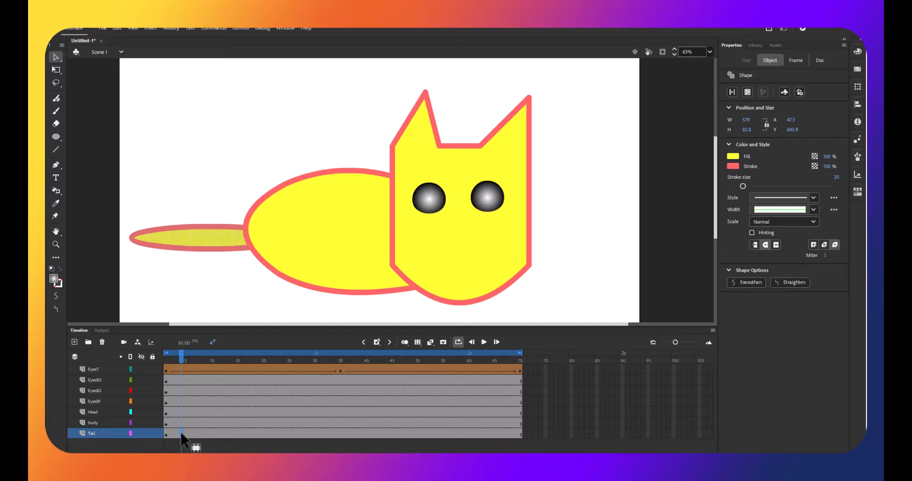
{"action": "left_click", "coordinate": [203, 432]}
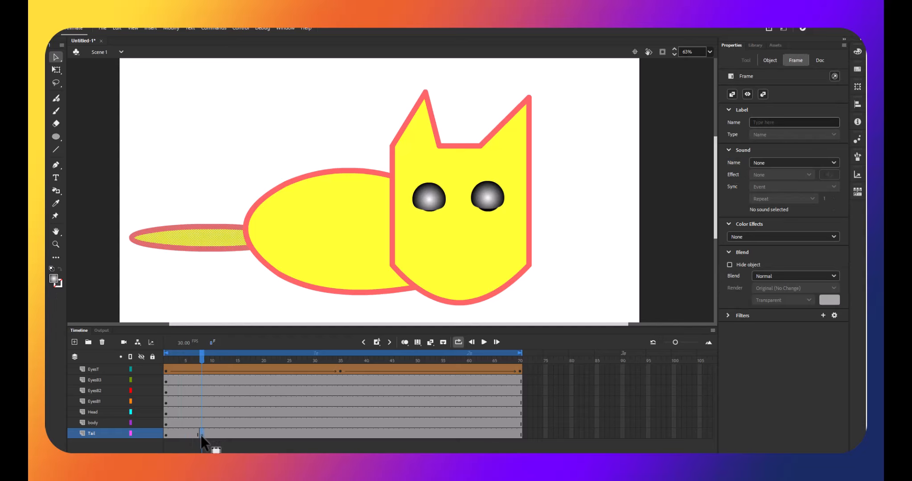
{"action": "right_click", "coordinate": [201, 435]}
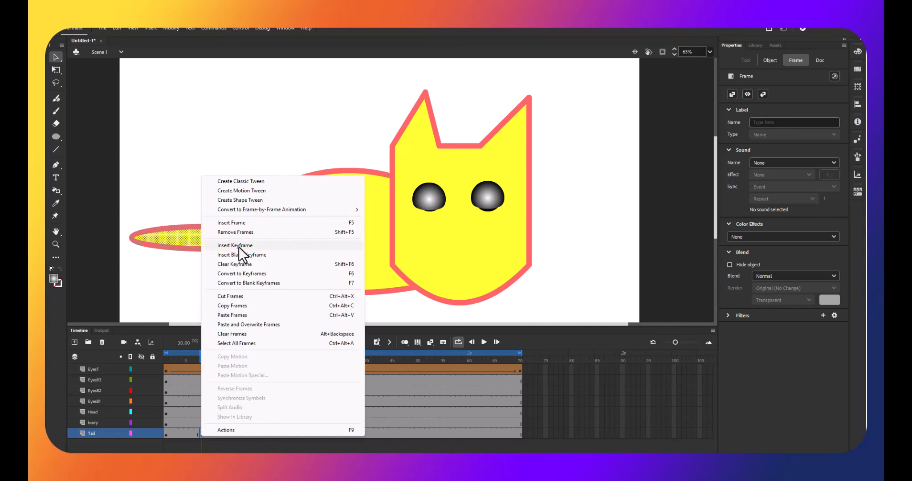
{"action": "left_click", "coordinate": [149, 264]}
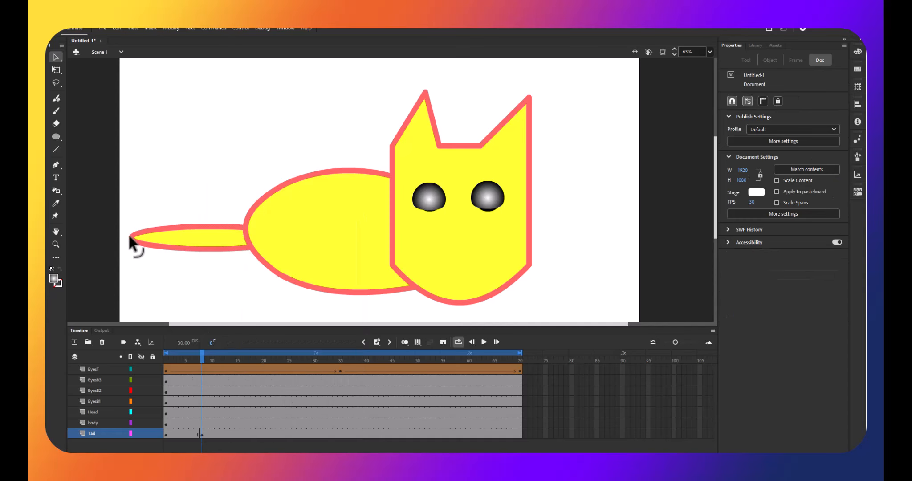
{"action": "left_click_drag", "start_coordinate": [130, 236], "coordinate": [166, 278]}
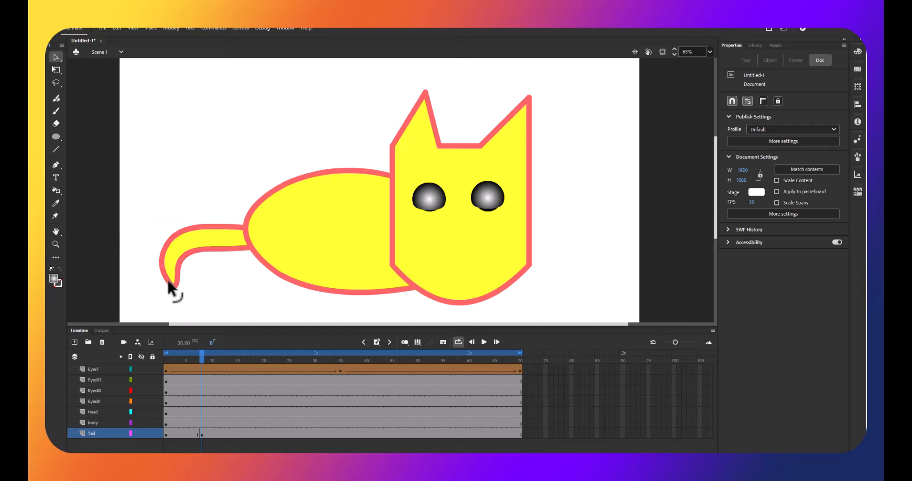
Step: Create a shape tween on Tail between frames 1 and 8 and scrub through the tail's downward bend
{"action": "right_click", "coordinate": [180, 434]}
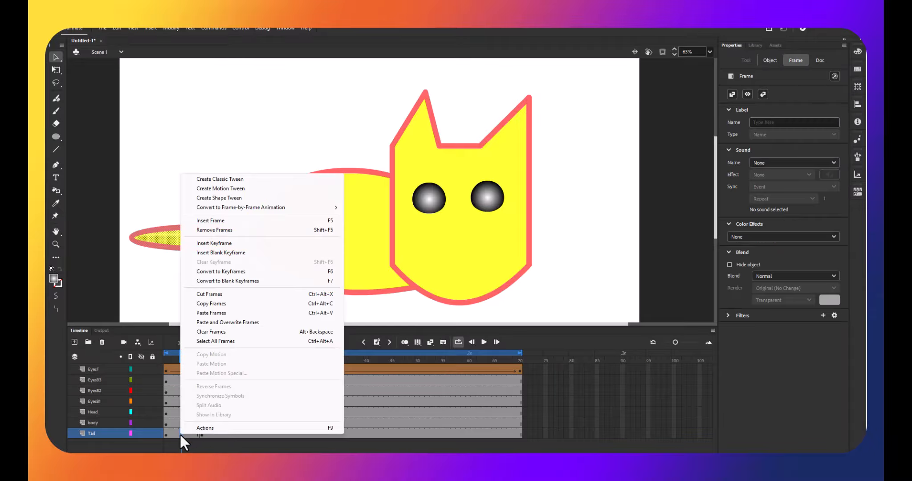
{"action": "left_click", "coordinate": [216, 198]}
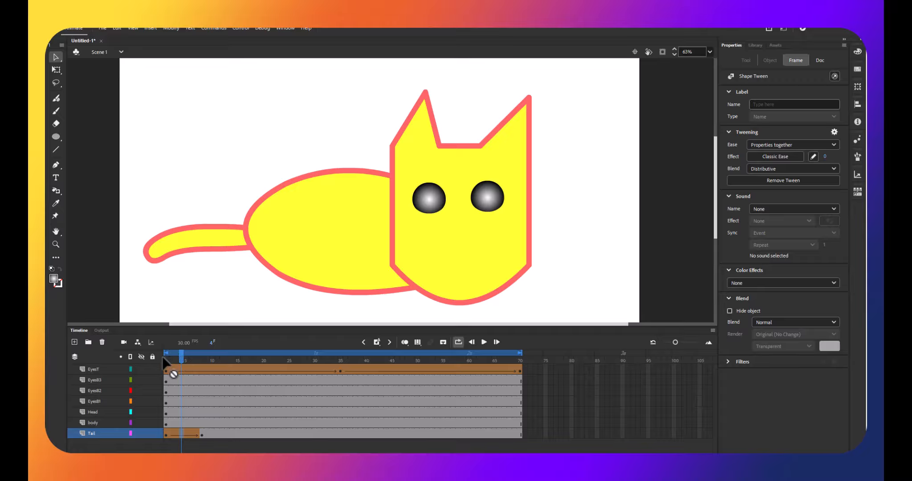
{"action": "left_click_drag", "start_coordinate": [181, 357], "coordinate": [179, 383]}
{"action": "left_click", "coordinate": [209, 441]}
{"action": "left_click", "coordinate": [202, 436]}
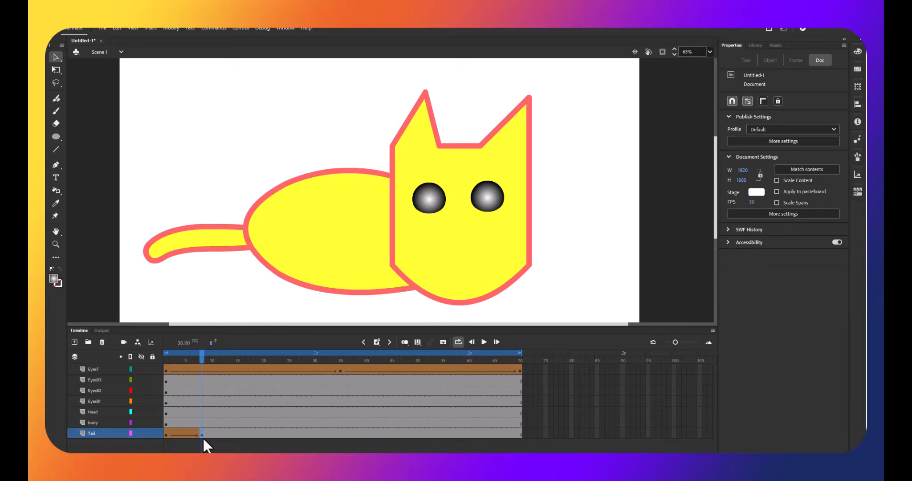
Step: Insert a keyframe at frame 15 on the Tail layer and deselect the tail shape
{"action": "left_click", "coordinate": [241, 433]}
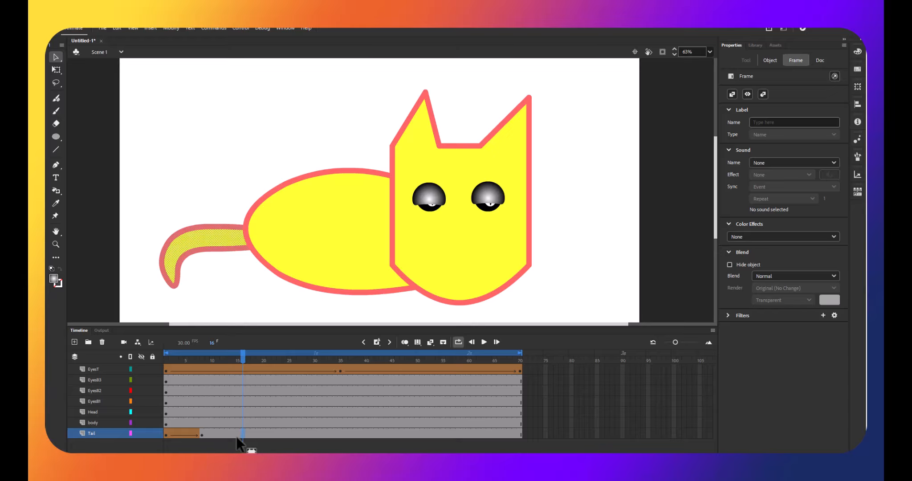
{"action": "left_click", "coordinate": [237, 436]}
{"action": "key", "text": "F6"}
{"action": "left_click", "coordinate": [188, 298]}
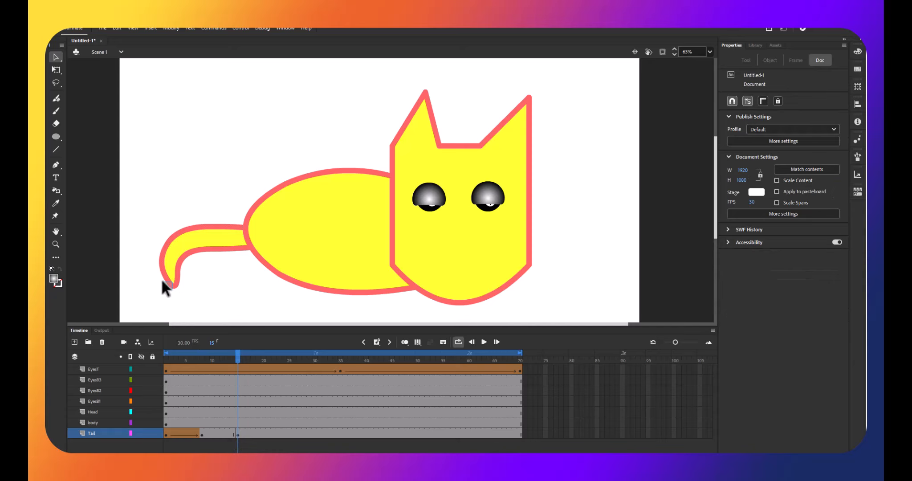
Step: Reshape the tail at frame 15 so it curves upward, undoing the accidental move of its fill
{"action": "left_click", "coordinate": [175, 287]}
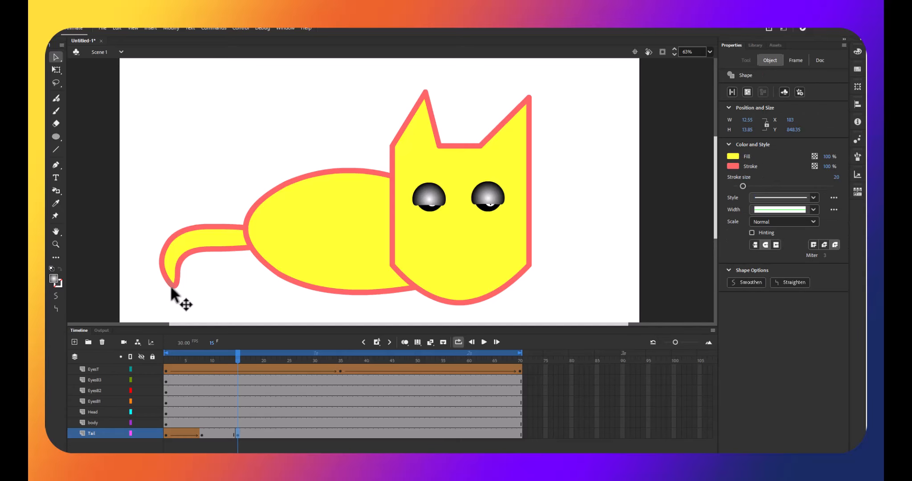
{"action": "left_click", "coordinate": [200, 296]}
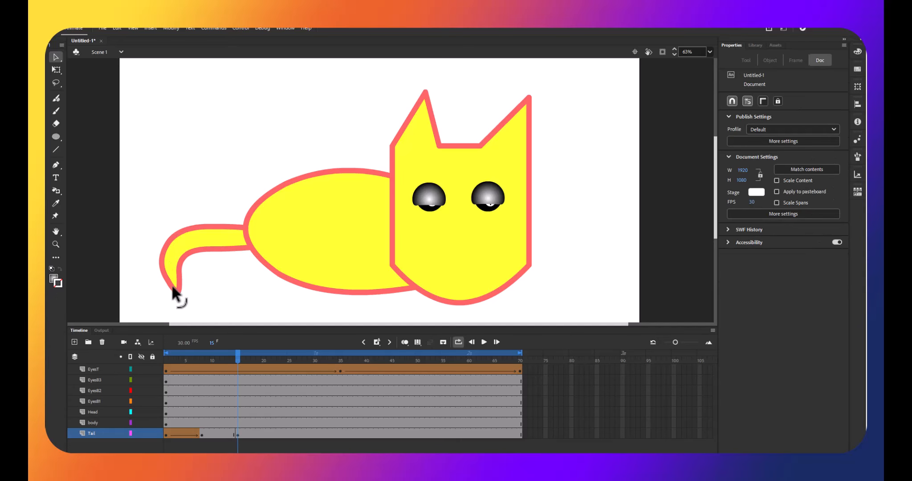
{"action": "left_click_drag", "start_coordinate": [161, 257], "coordinate": [161, 220]}
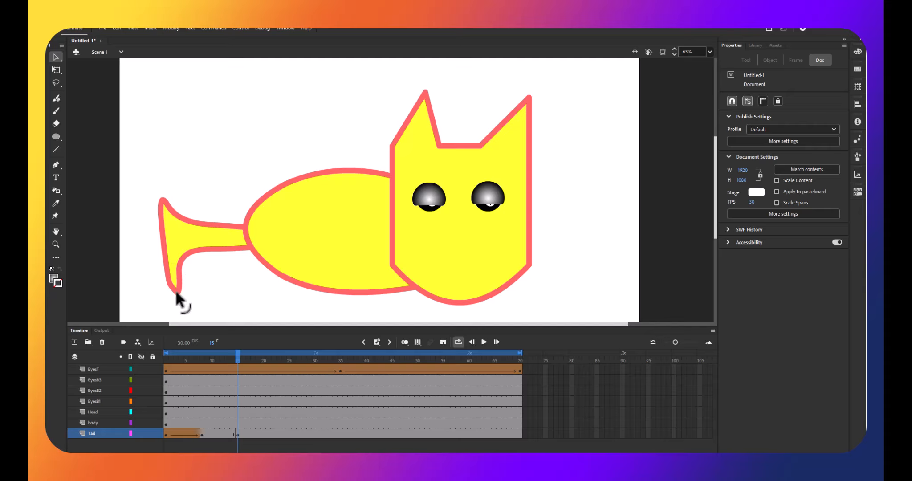
{"action": "left_click_drag", "start_coordinate": [176, 290], "coordinate": [140, 195]}
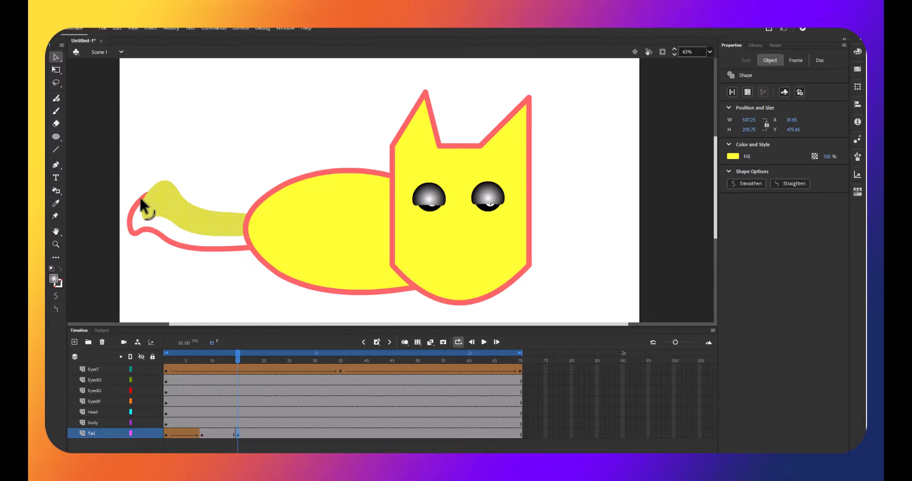
{"action": "key", "text": "ctrl+z"}
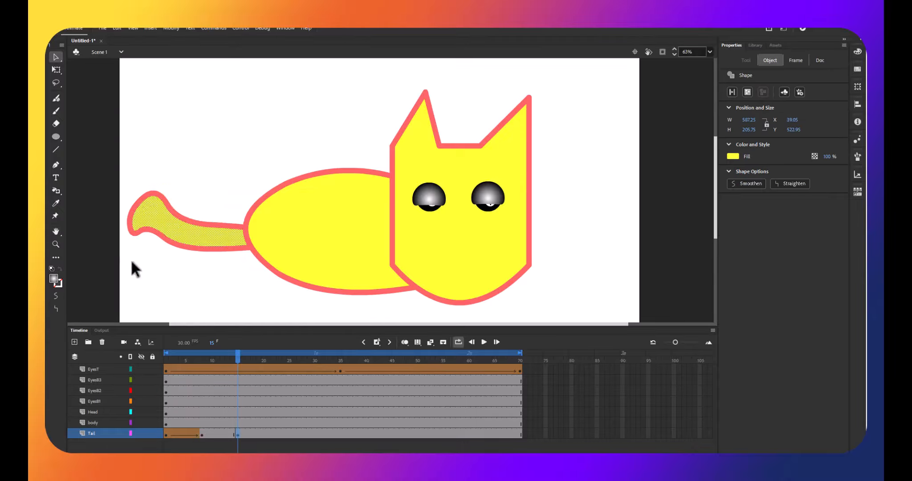
{"action": "left_click", "coordinate": [131, 259]}
{"action": "left_click_drag", "start_coordinate": [130, 219], "coordinate": [145, 154]}
Step: Create a shape tween on Tail between frames 8 and 15 and scrub through the upward swing
{"action": "right_click", "coordinate": [221, 435]}
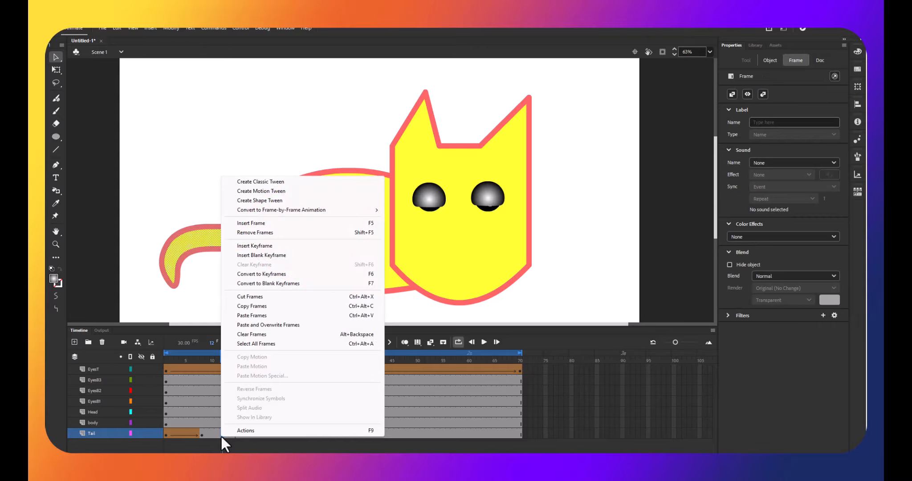
{"action": "left_click", "coordinate": [250, 200]}
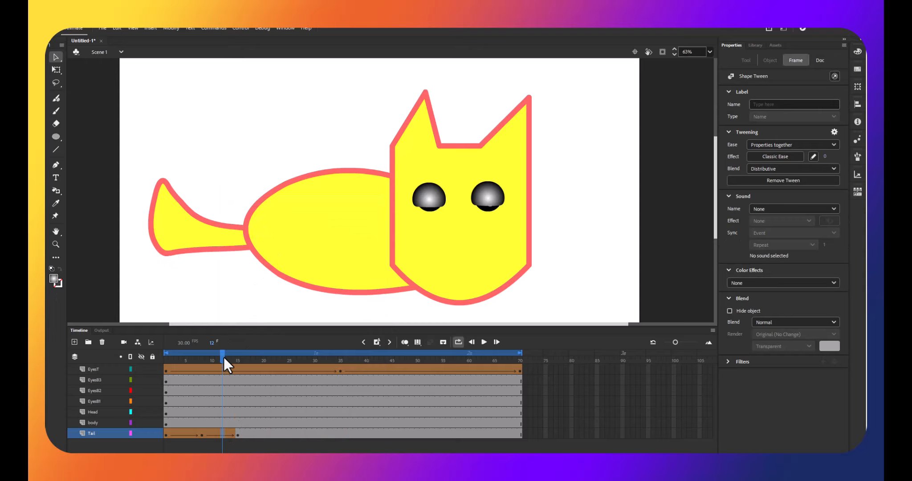
{"action": "left_click_drag", "start_coordinate": [223, 358], "coordinate": [211, 379]}
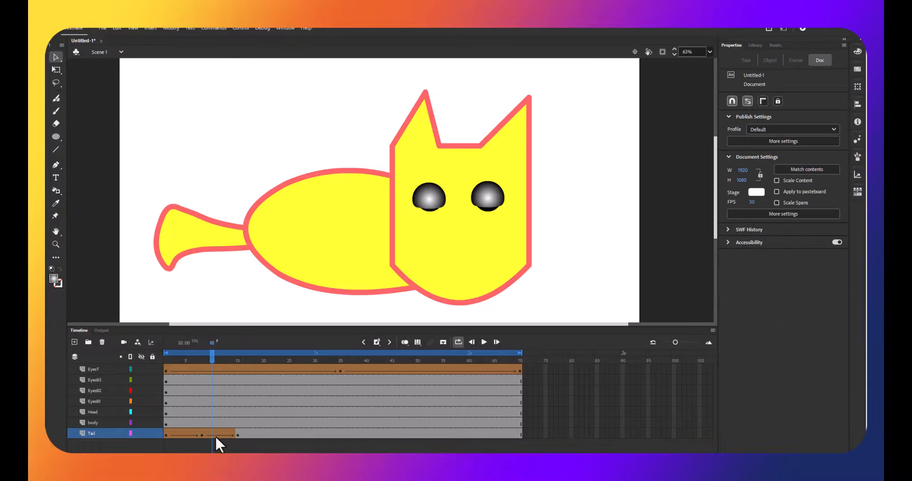
Step: Insert a keyframe at frame 11 on the Tail layer and deselect the tail shape
{"action": "left_click", "coordinate": [215, 435]}
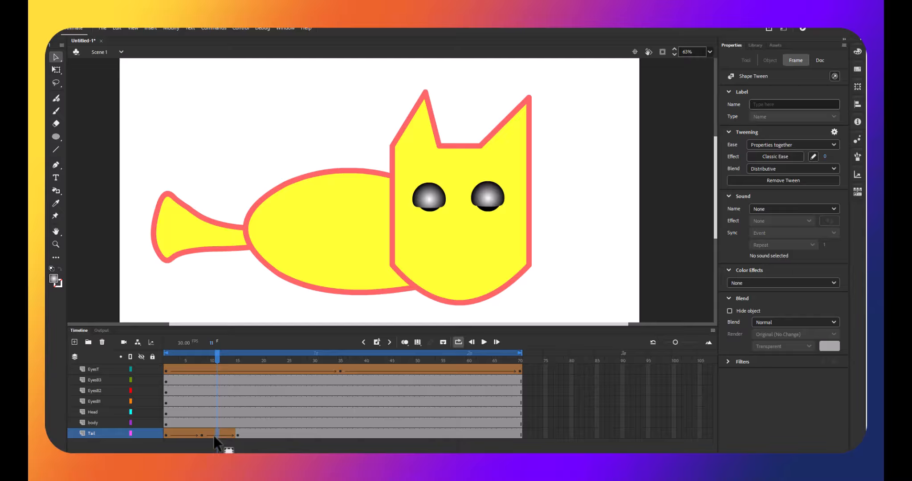
{"action": "left_click", "coordinate": [213, 435]}
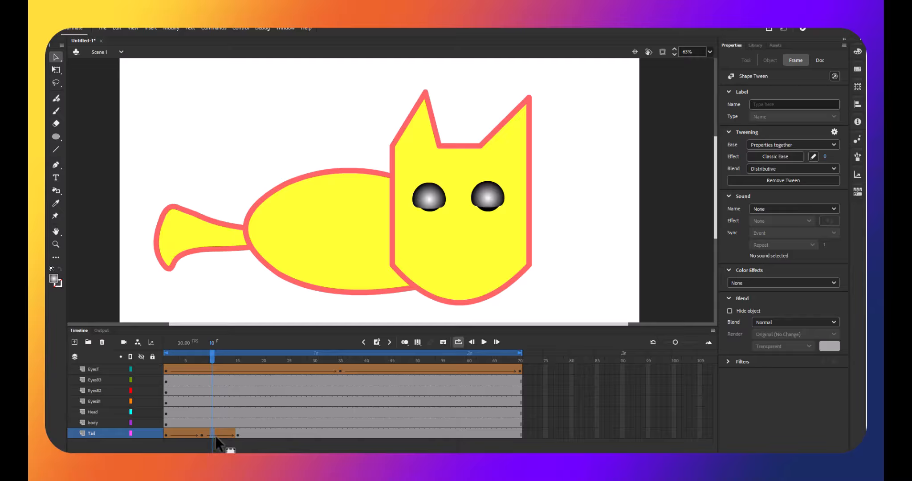
{"action": "left_click", "coordinate": [215, 436]}
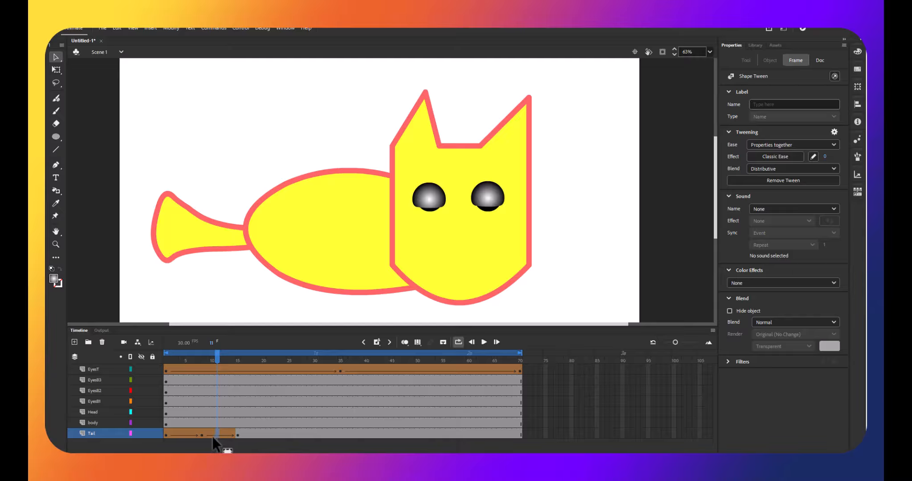
{"action": "left_click", "coordinate": [213, 435]}
{"action": "left_click", "coordinate": [165, 270]}
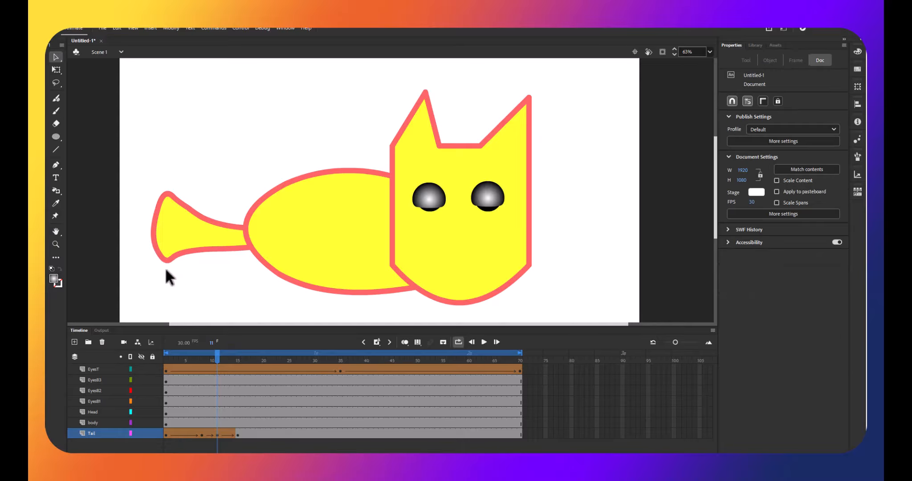
Step: Pull the tail's end outline up and outward at frame 11 to form an upward-pointing tip
{"action": "mouse_move", "coordinate": [152, 234]}
{"action": "left_mouse_down"}
{"action": "mouse_move", "coordinate": [138, 236]}
{"action": "mouse_move", "coordinate": [147, 187]}
{"action": "mouse_move", "coordinate": [136, 186]}
{"action": "left_mouse_up"}
{"action": "left_click", "coordinate": [138, 187]}
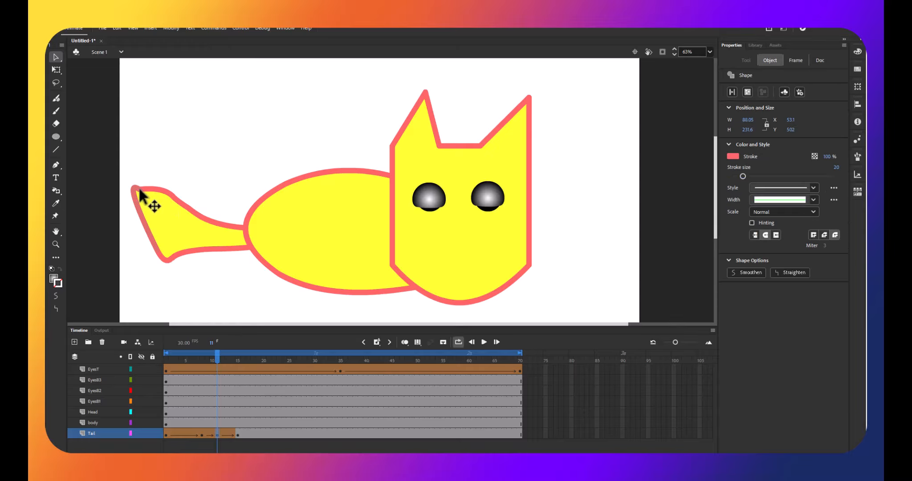
{"action": "left_click", "coordinate": [165, 287]}
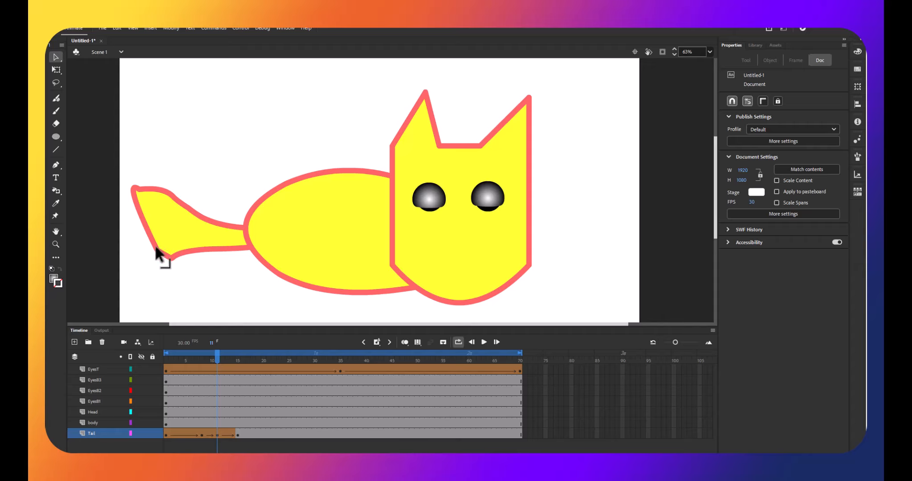
{"action": "left_click_drag", "start_coordinate": [162, 262], "coordinate": [147, 247]}
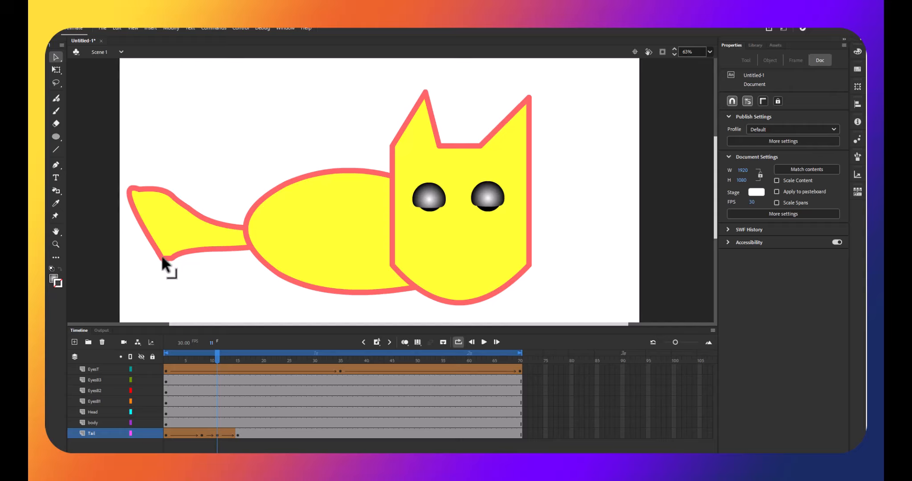
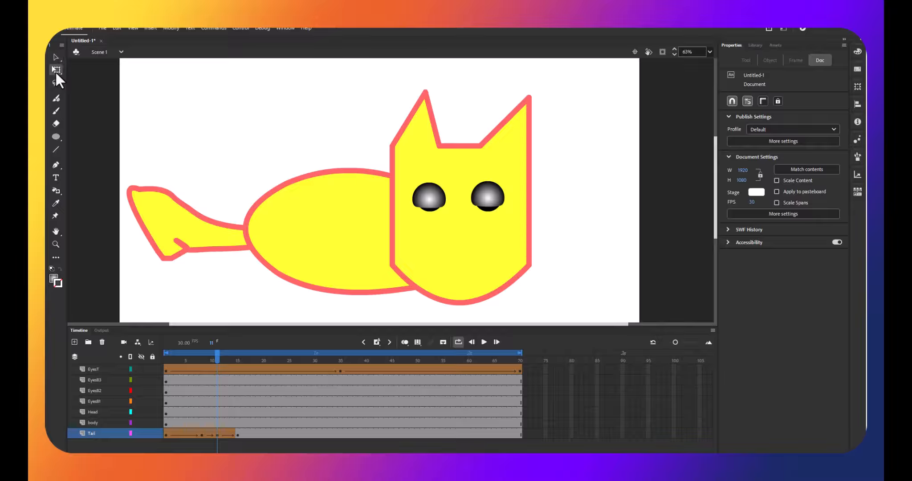
Step: Delete the surplus anchor points along the tail's lower edge with the Subselection tool, undoing the accidental deletions of the whole tail
{"action": "mouse_move", "coordinate": [54, 55]}
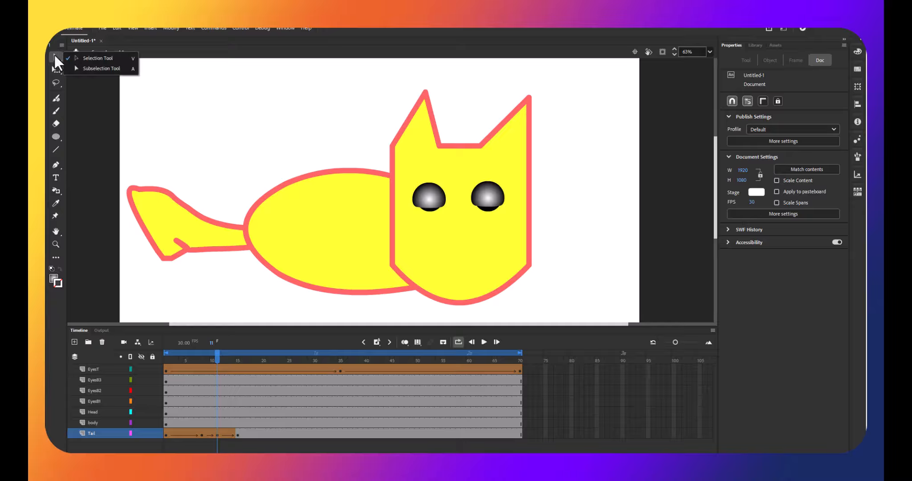
{"action": "left_click", "coordinate": [84, 68]}
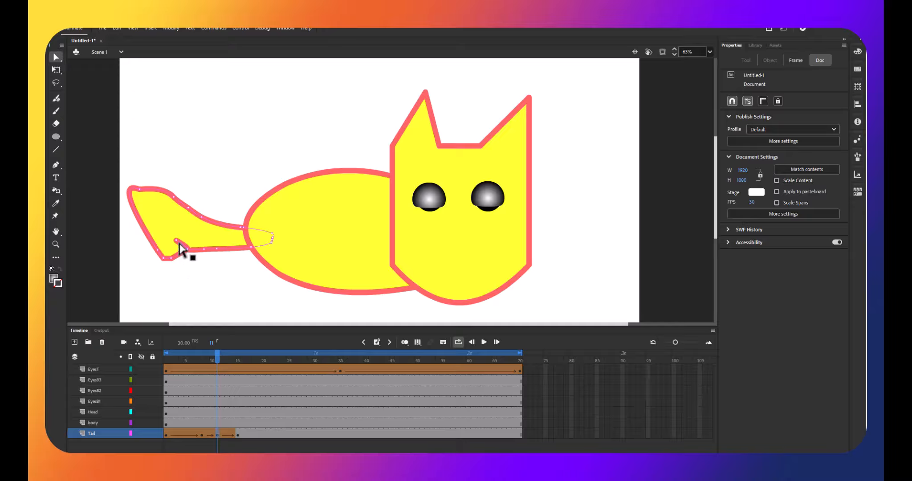
{"action": "left_click", "coordinate": [175, 241]}
{"action": "key", "text": "Delete"}
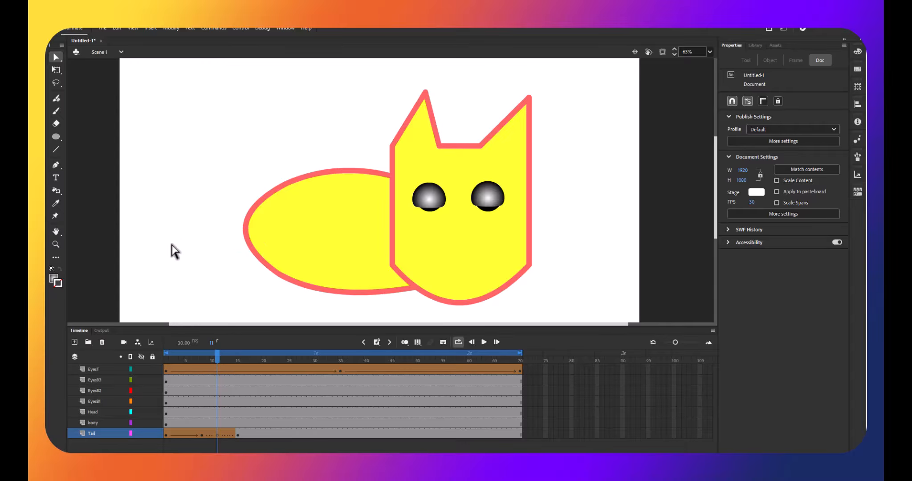
{"action": "key", "text": "ctrl+z"}
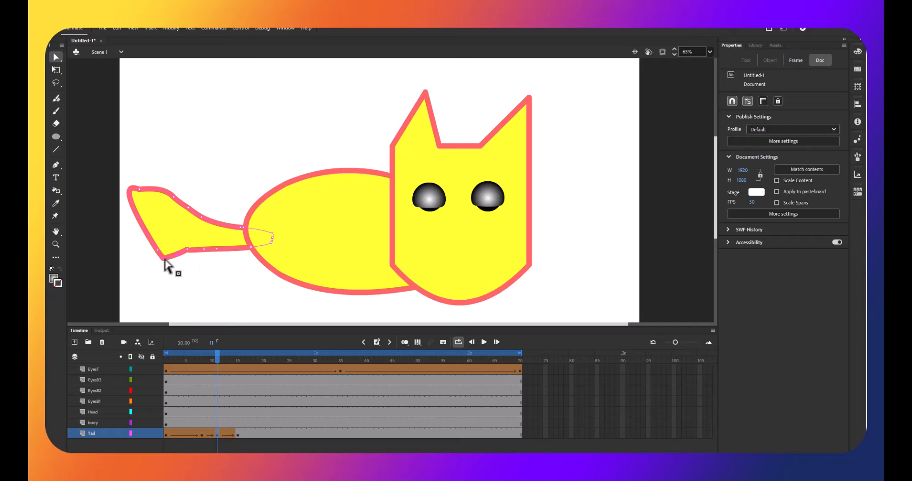
{"action": "key", "text": "Delete"}
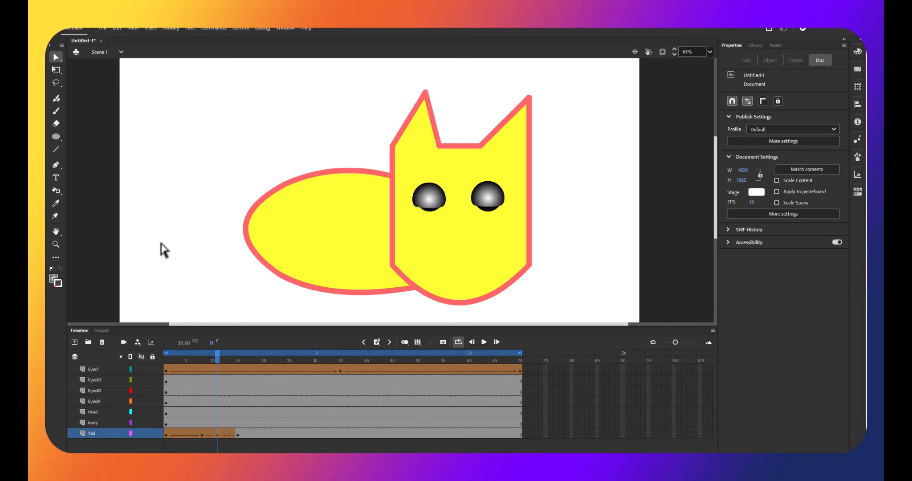
{"action": "key", "text": "ctrl+z"}
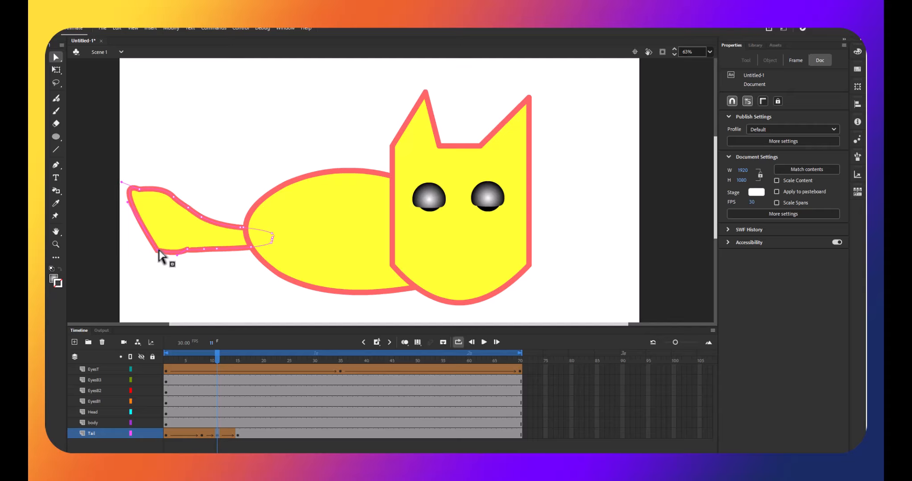
{"action": "key", "text": "Delete"}
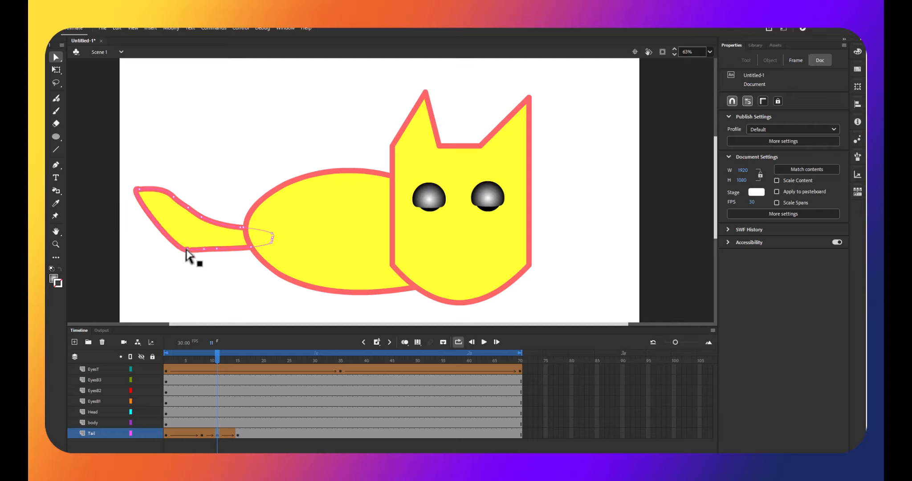
{"action": "left_click", "coordinate": [187, 249]}
{"action": "key", "text": "Delete"}
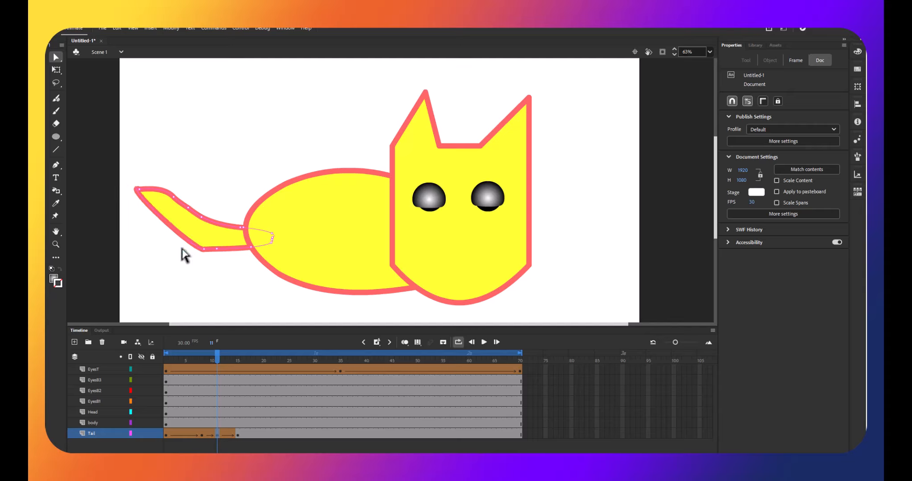
Step: Shift the anchor point on the tail's lower edge to smooth the bend and swing the tip's curve handle upward
{"action": "left_click_drag", "start_coordinate": [205, 251], "coordinate": [191, 242]}
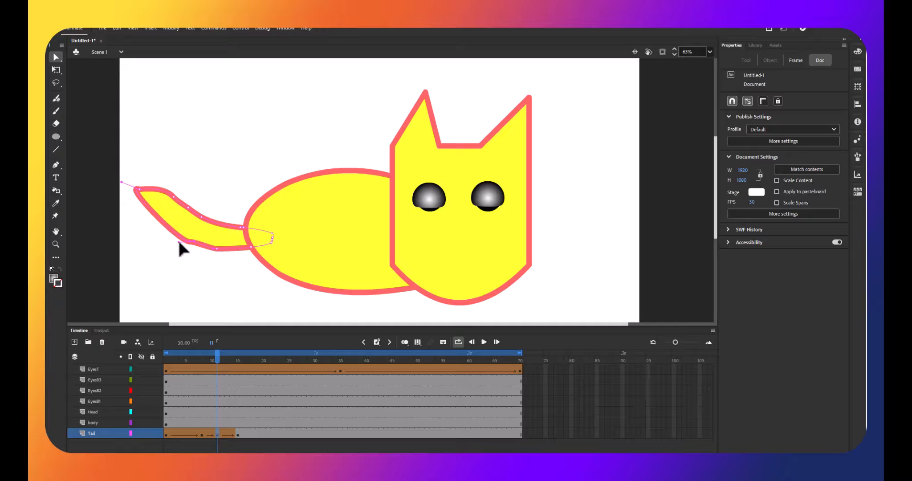
{"action": "left_click_drag", "start_coordinate": [179, 237], "coordinate": [178, 238]}
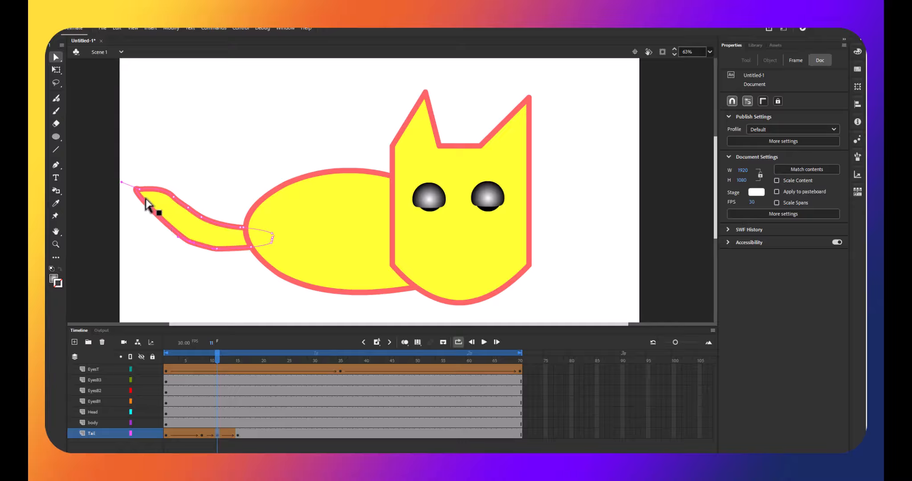
{"action": "left_click_drag", "start_coordinate": [122, 182], "coordinate": [158, 165]}
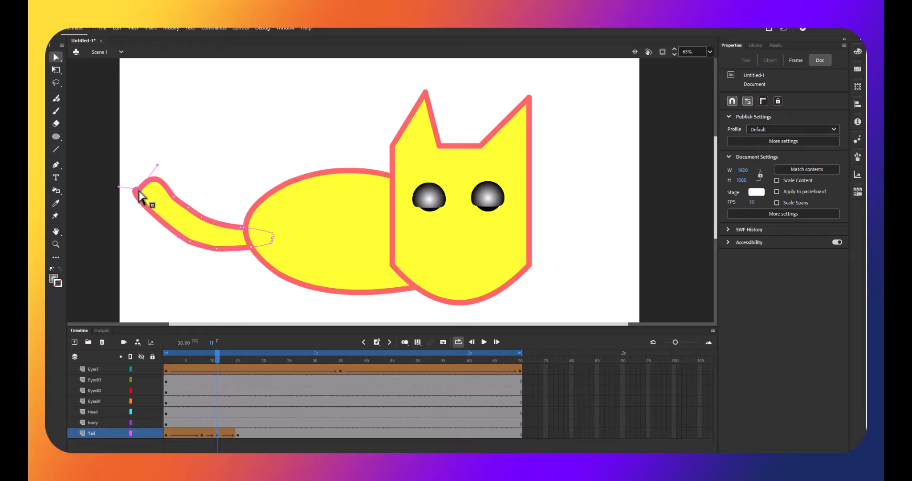
Step: Adjust the tail tip's anchor point and turn its curve handles almost vertical to round the tip at frame 11
{"action": "left_click", "coordinate": [142, 203]}
{"action": "scroll", "coordinate": [143, 227], "scroll_direction": "up", "scroll_amount": 5}
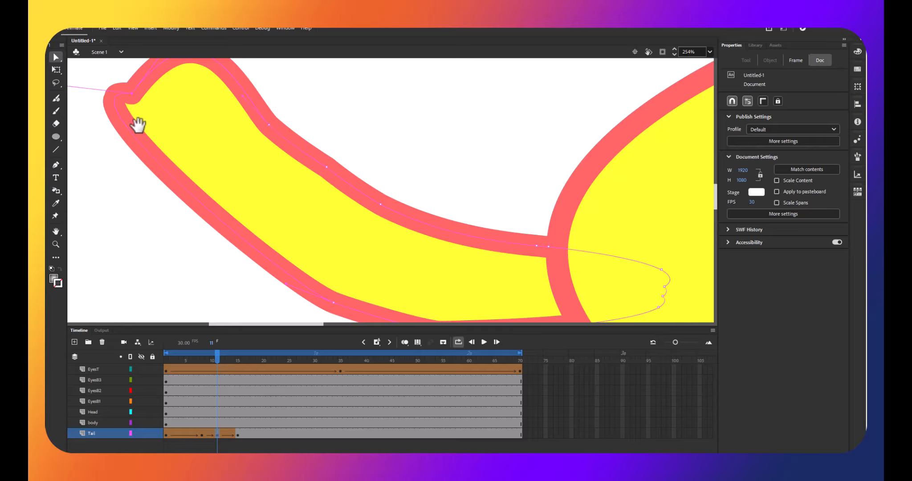
{"action": "left_click_drag", "start_coordinate": [139, 126], "coordinate": [195, 257]}
{"action": "left_click_drag", "start_coordinate": [181, 206], "coordinate": [234, 204]}
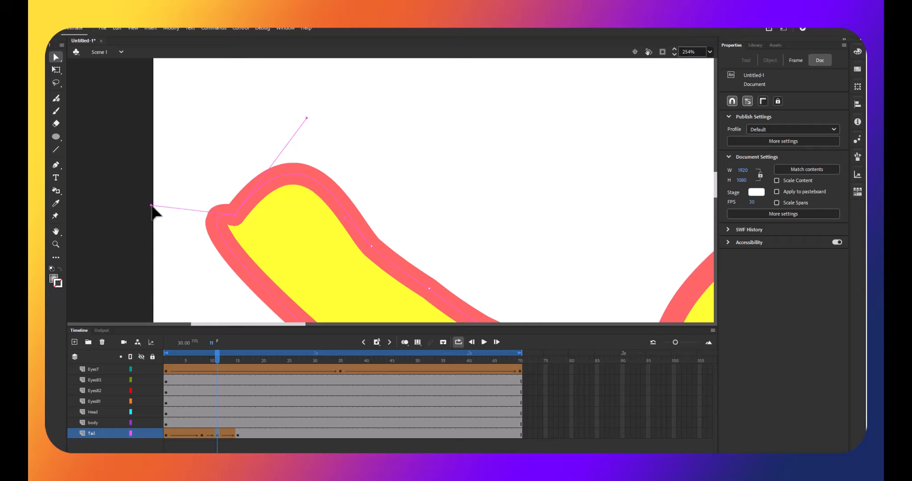
{"action": "left_click_drag", "start_coordinate": [151, 206], "coordinate": [231, 264]}
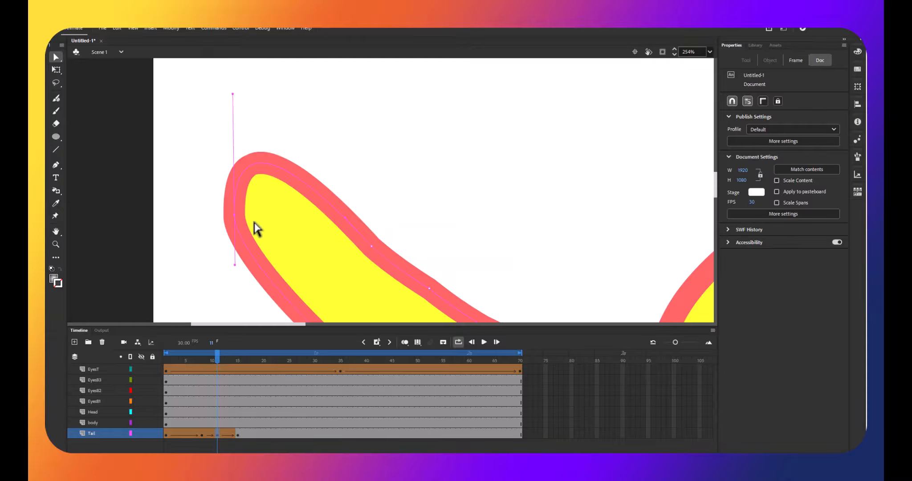
{"action": "left_click", "coordinate": [237, 214]}
{"action": "key", "text": "ctrl+minus"}
{"action": "key", "text": "ctrl+minus"}
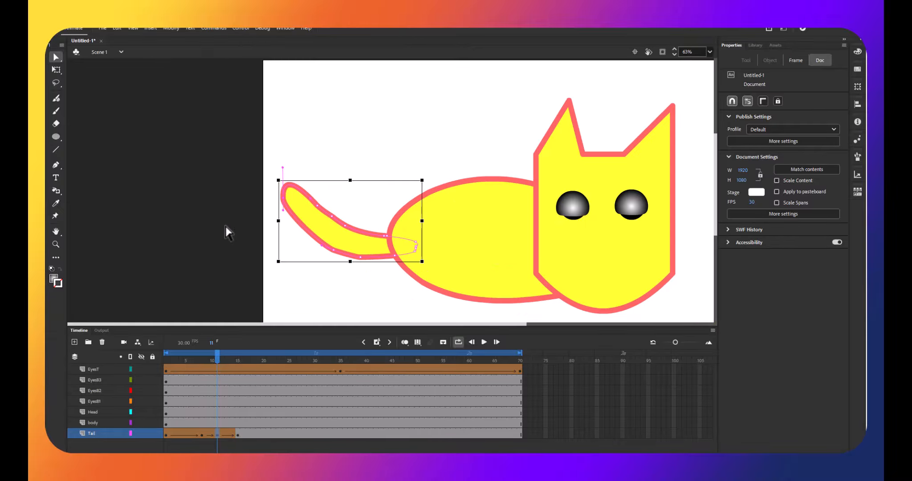
{"action": "left_click", "coordinate": [234, 241]}
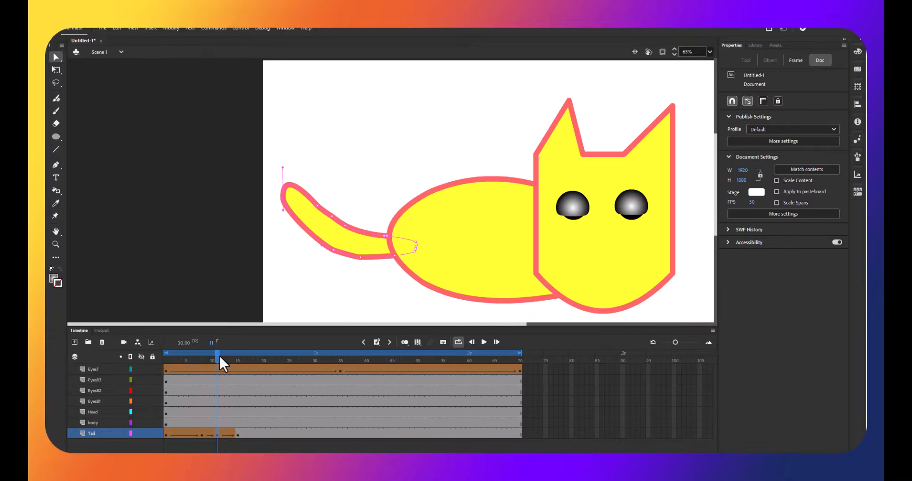
Step: Copy the Tail keyframe at frame 11 and paste it at frame 20 after scrubbing to frame 15
{"action": "left_click_drag", "start_coordinate": [218, 360], "coordinate": [237, 394]}
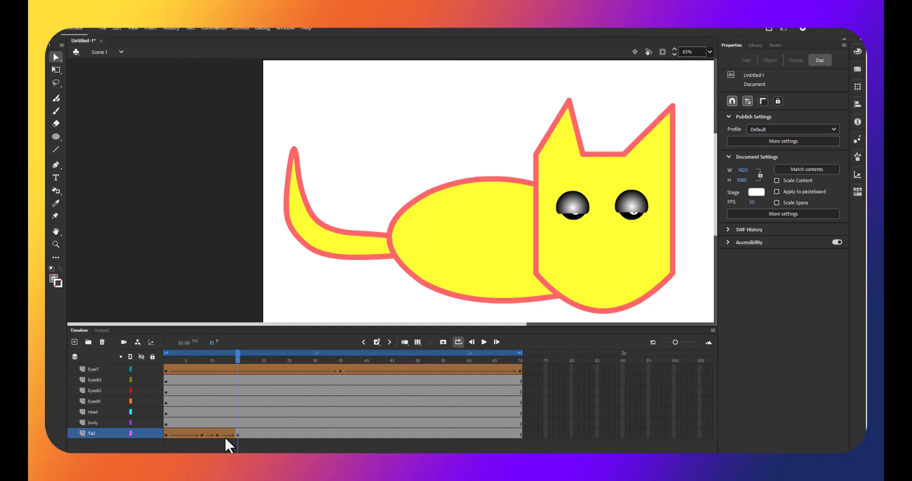
{"action": "left_click", "coordinate": [237, 436]}
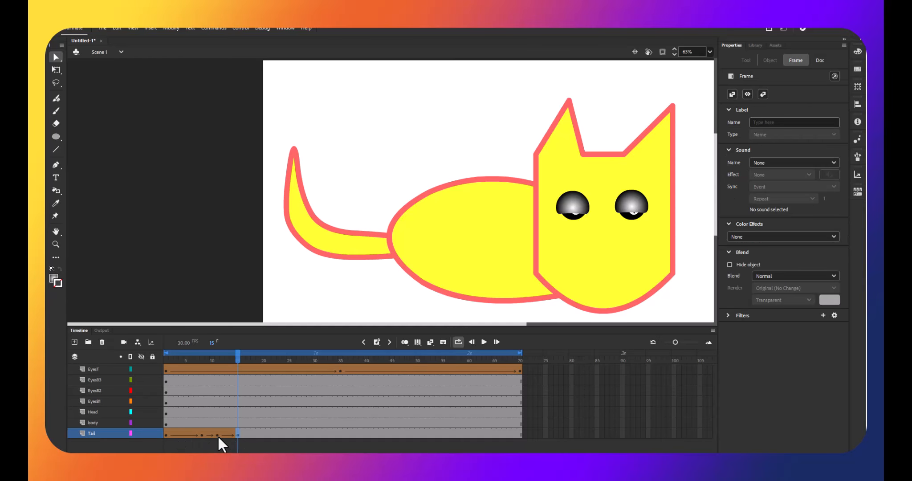
{"action": "right_click", "coordinate": [217, 436]}
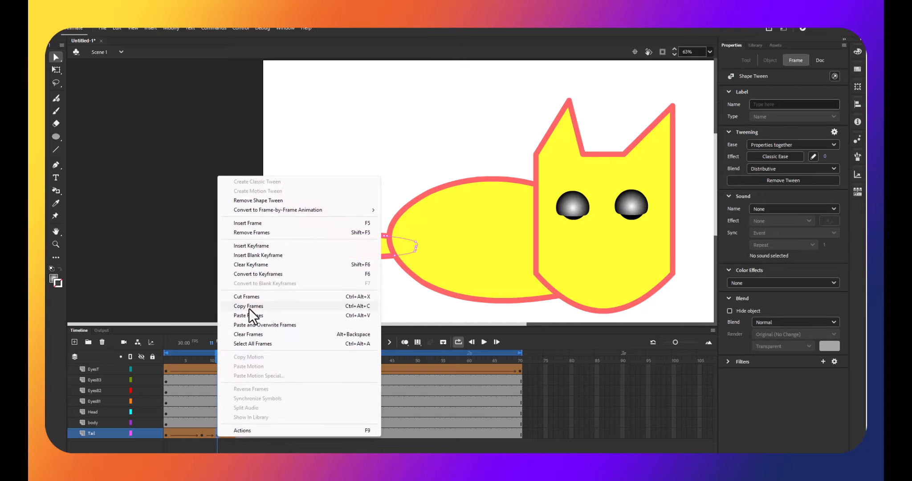
{"action": "left_click", "coordinate": [248, 307]}
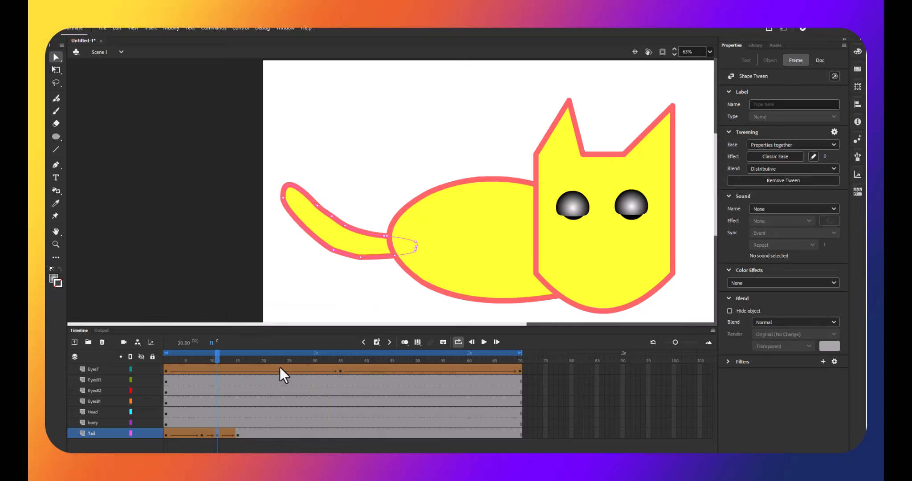
{"action": "left_click", "coordinate": [264, 435]}
{"action": "right_click", "coordinate": [265, 436]}
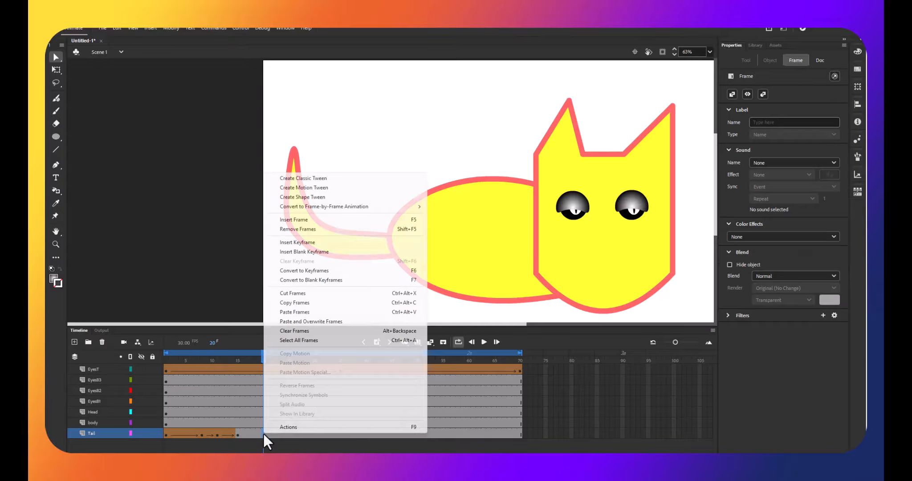
{"action": "left_click", "coordinate": [294, 312]}
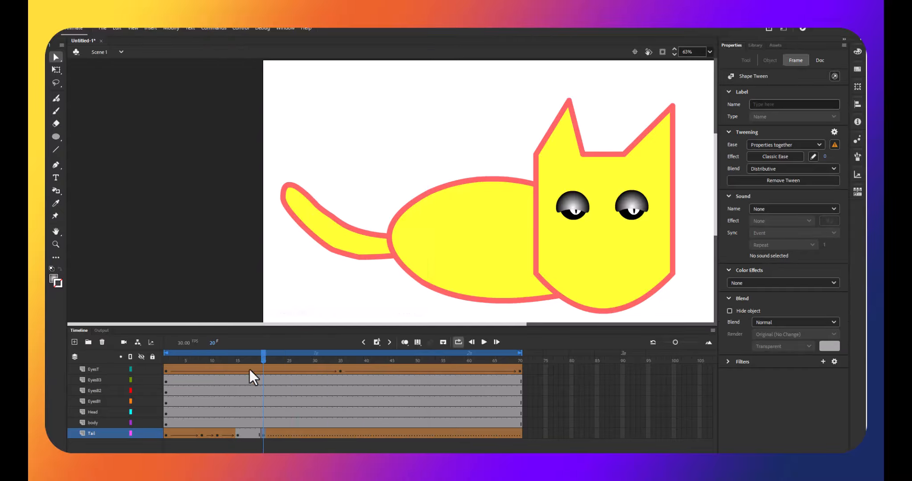
Step: Copy the Tail keyframe at frame 8 and paste it at frame 28 on the same layer
{"action": "left_click", "coordinate": [202, 435]}
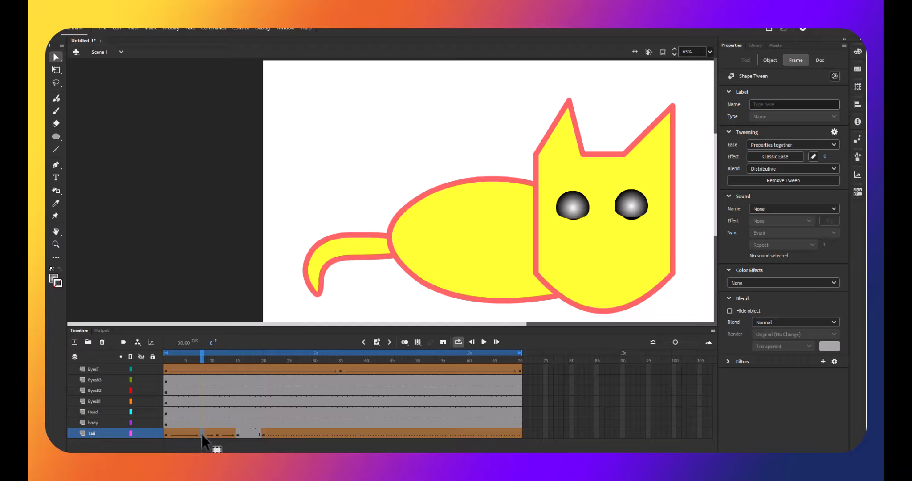
{"action": "right_click", "coordinate": [203, 435]}
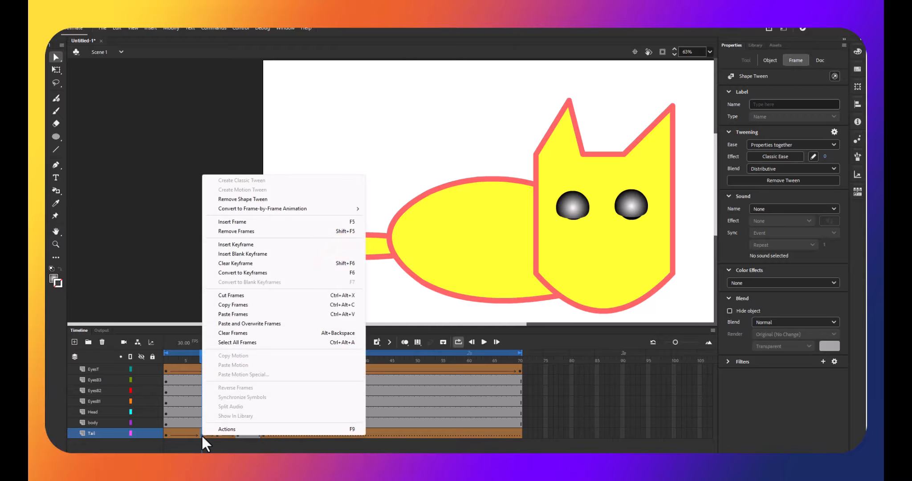
{"action": "left_click", "coordinate": [232, 305]}
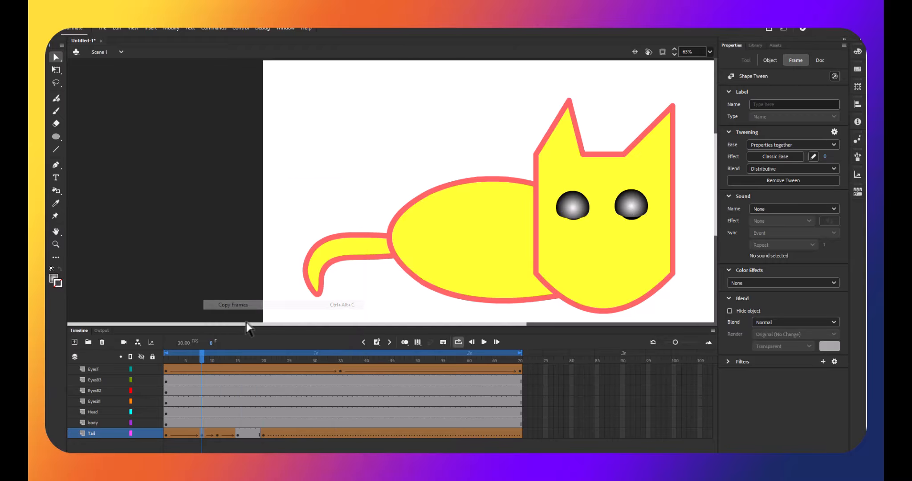
{"action": "left_click", "coordinate": [305, 434]}
{"action": "right_click", "coordinate": [305, 434]}
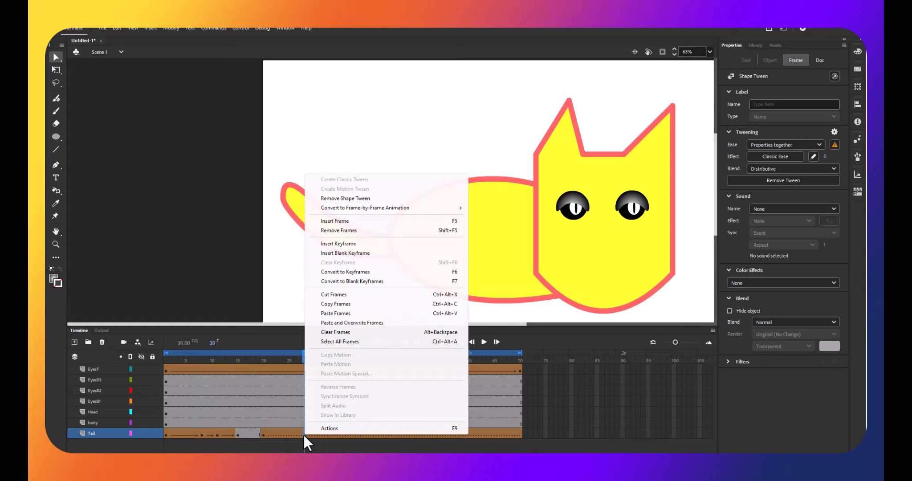
{"action": "left_click", "coordinate": [329, 314]}
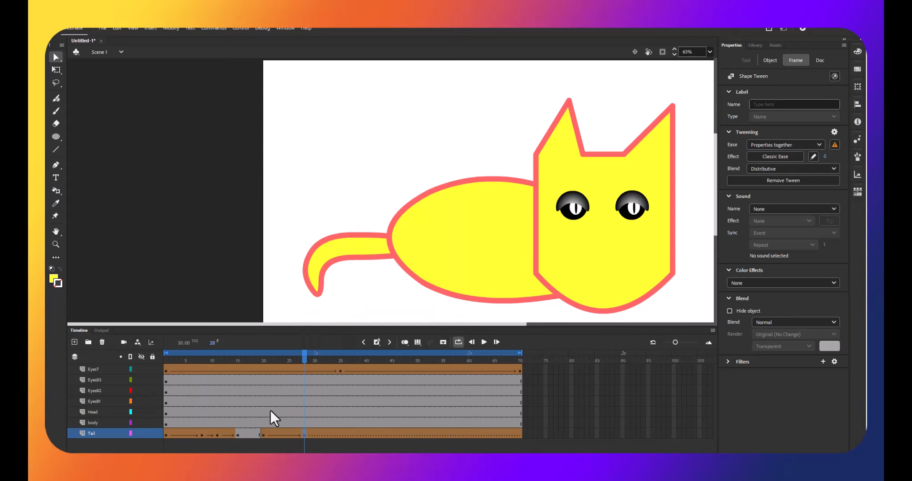
Step: Copy the Tail keyframe at frame 1 and paste it at frame 37 on the same layer
{"action": "left_click", "coordinate": [167, 434]}
{"action": "right_click", "coordinate": [167, 434]}
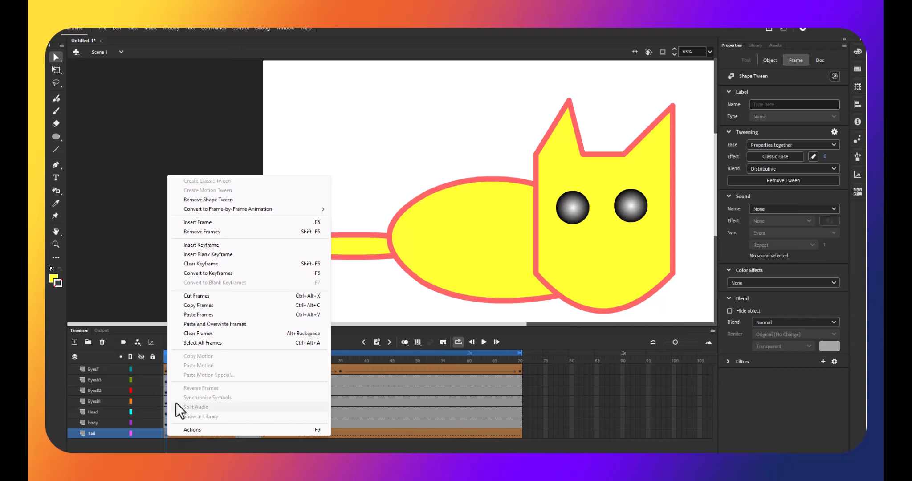
{"action": "left_click", "coordinate": [203, 305]}
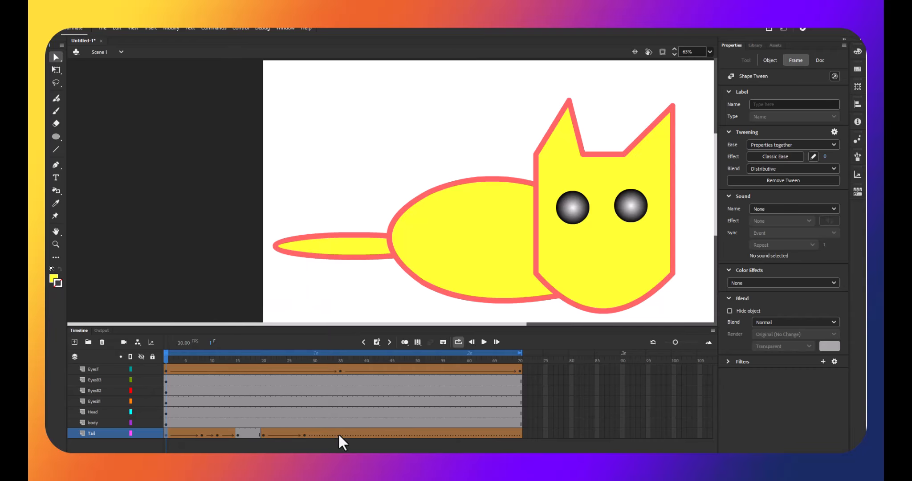
{"action": "left_click", "coordinate": [351, 436]}
{"action": "right_click", "coordinate": [351, 436]}
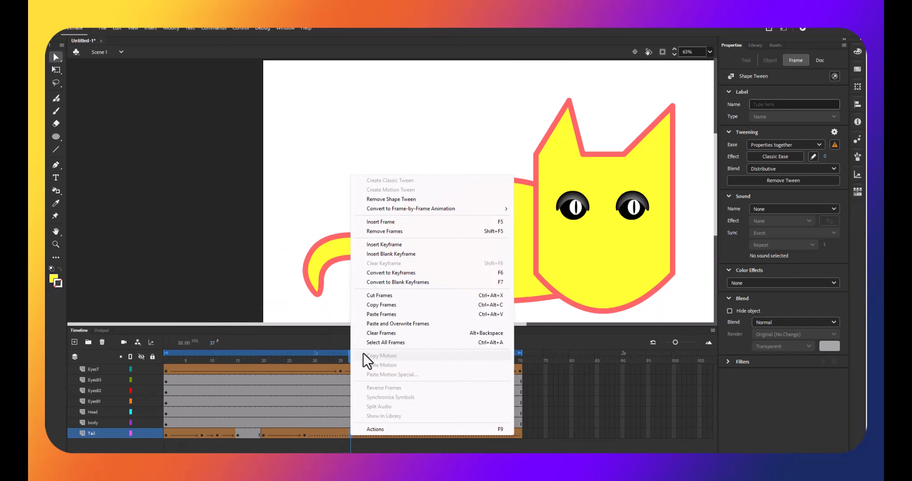
{"action": "left_click", "coordinate": [382, 314]}
Step: Create a shape tween on the Tail layer between frames 15 and 20 and scrub from frame 1 to 37 to preview it
{"action": "left_click", "coordinate": [248, 436]}
{"action": "right_click", "coordinate": [248, 436]}
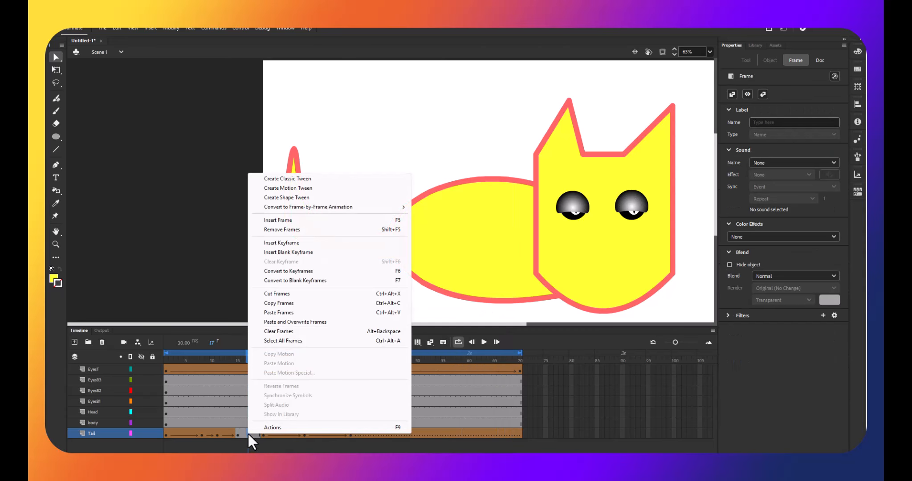
{"action": "left_click", "coordinate": [279, 197]}
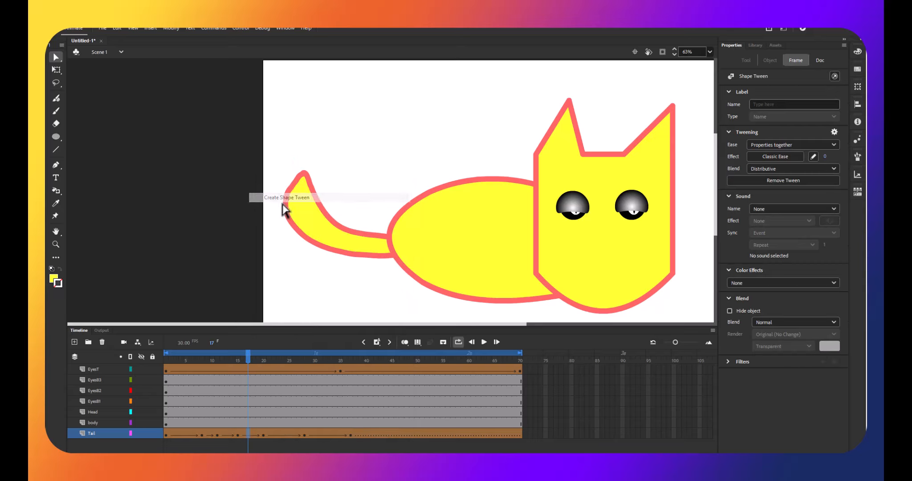
{"action": "left_click_drag", "start_coordinate": [247, 354], "coordinate": [111, 368]}
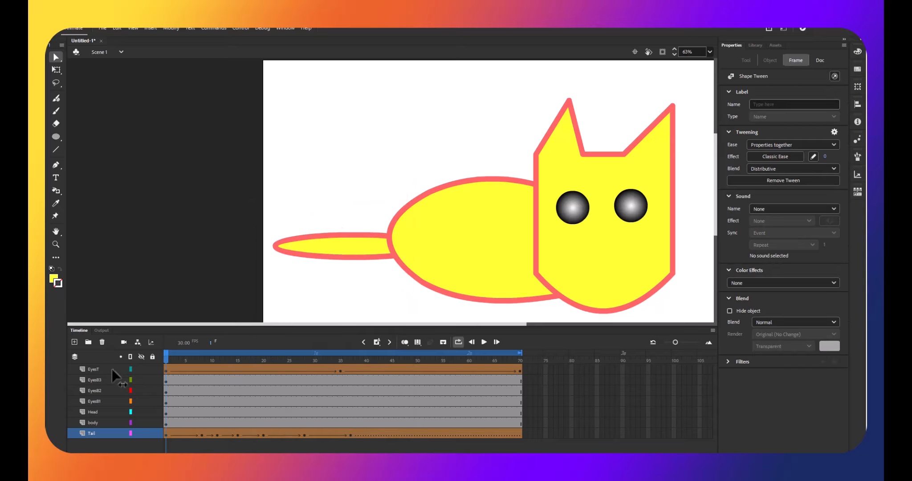
{"action": "left_click_drag", "start_coordinate": [173, 375], "coordinate": [349, 386]}
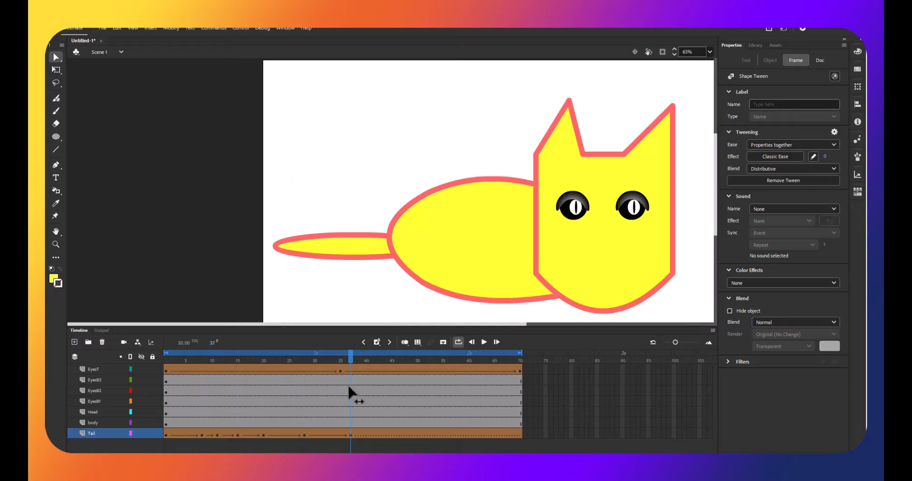
{"action": "left_click", "coordinate": [344, 444]}
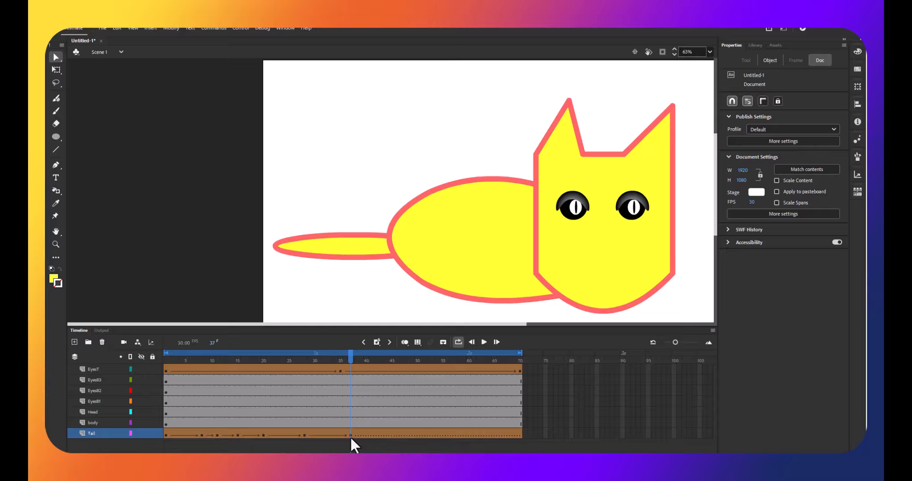
{"action": "left_click", "coordinate": [350, 435]}
{"action": "right_click", "coordinate": [350, 436]}
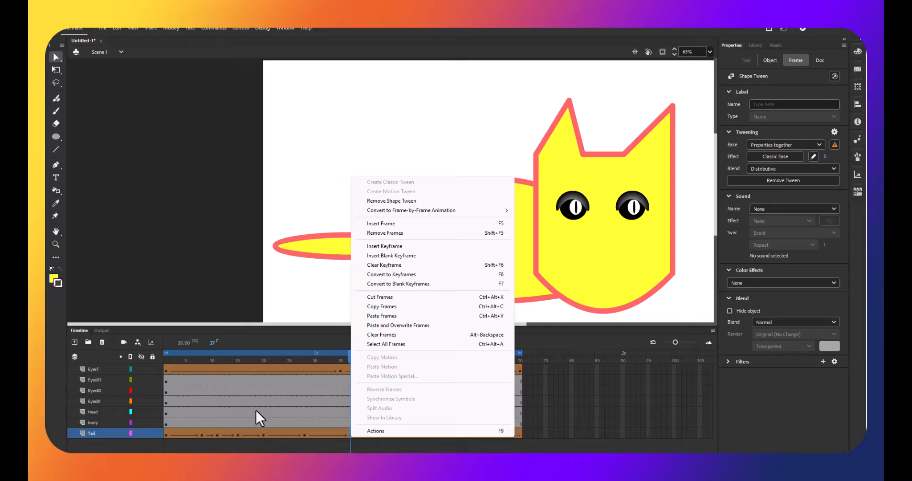
Step: Copy the Tail keyframe at frame 28 and paste it at frame 47 on the same layer
{"action": "left_click", "coordinate": [305, 436]}
{"action": "right_click", "coordinate": [305, 435]}
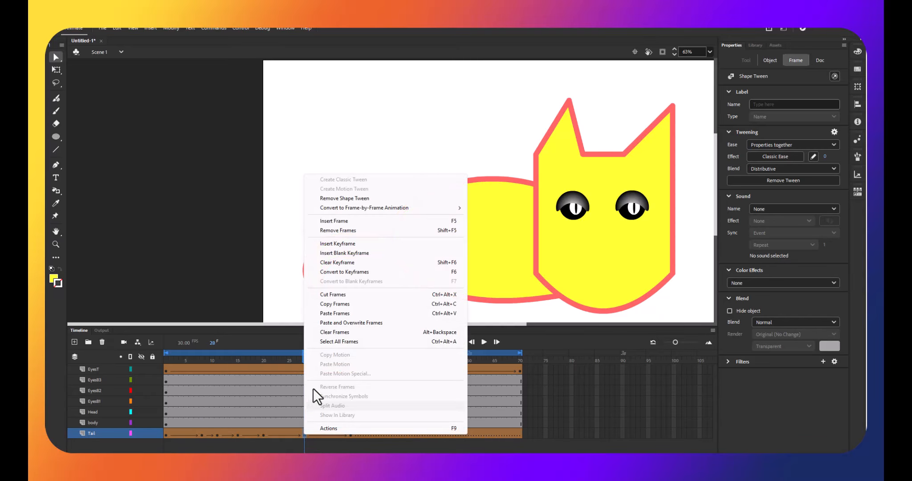
{"action": "left_click", "coordinate": [331, 303]}
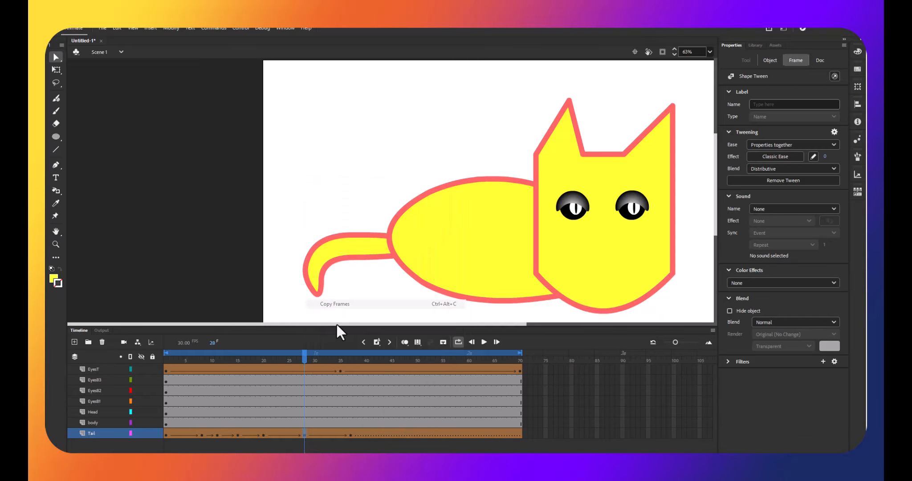
{"action": "left_click", "coordinate": [401, 434]}
{"action": "right_click", "coordinate": [402, 433]}
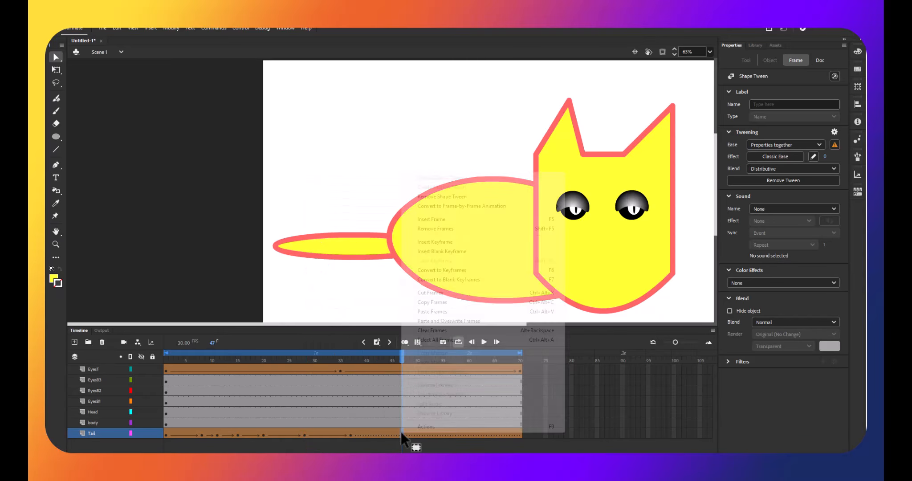
{"action": "left_click", "coordinate": [437, 312]}
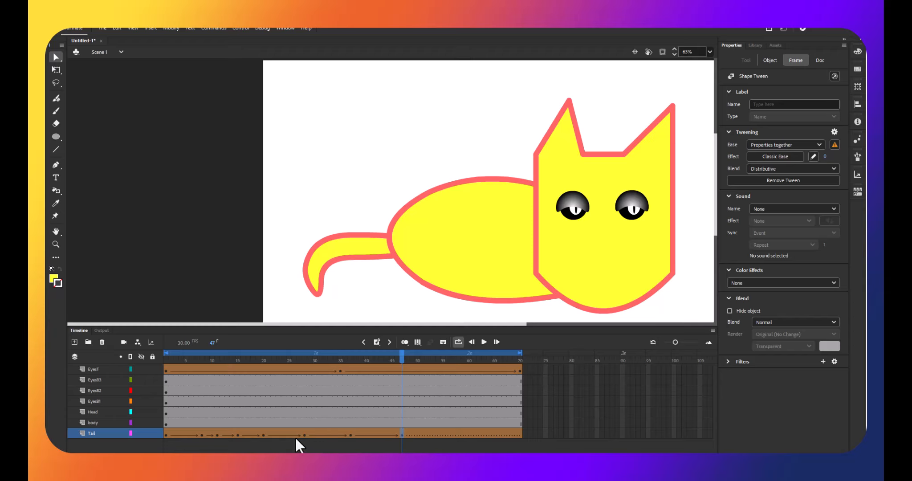
Step: Copy the Tail keyframe at frame 20 and paste it at frame 57 on the same layer
{"action": "left_click", "coordinate": [263, 434]}
{"action": "right_click", "coordinate": [263, 434]}
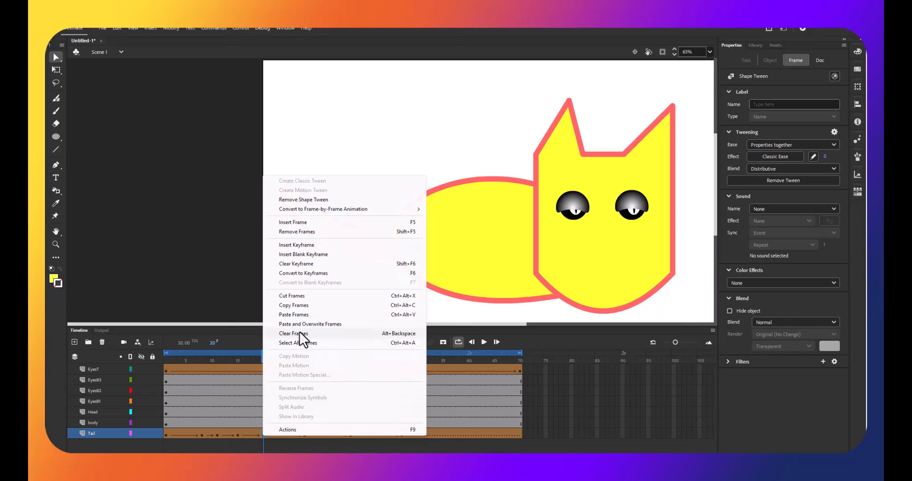
{"action": "left_click", "coordinate": [295, 305]}
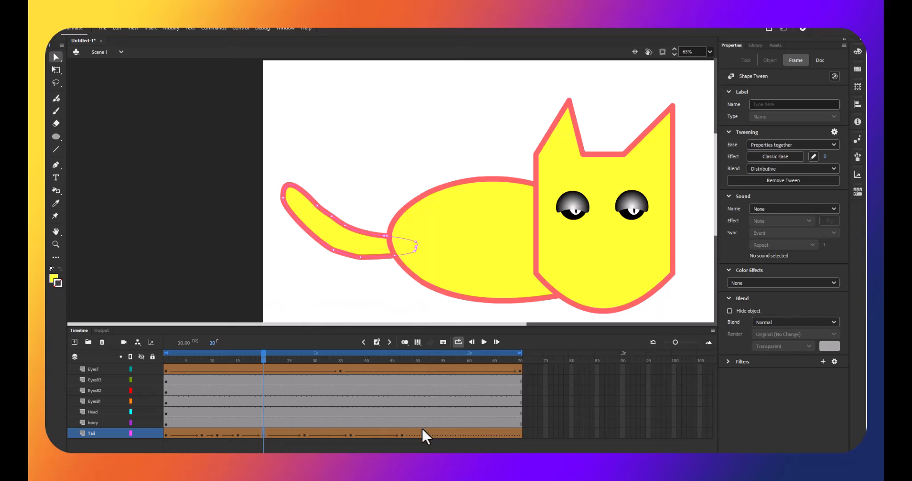
{"action": "left_click", "coordinate": [450, 433]}
{"action": "right_click", "coordinate": [450, 433]}
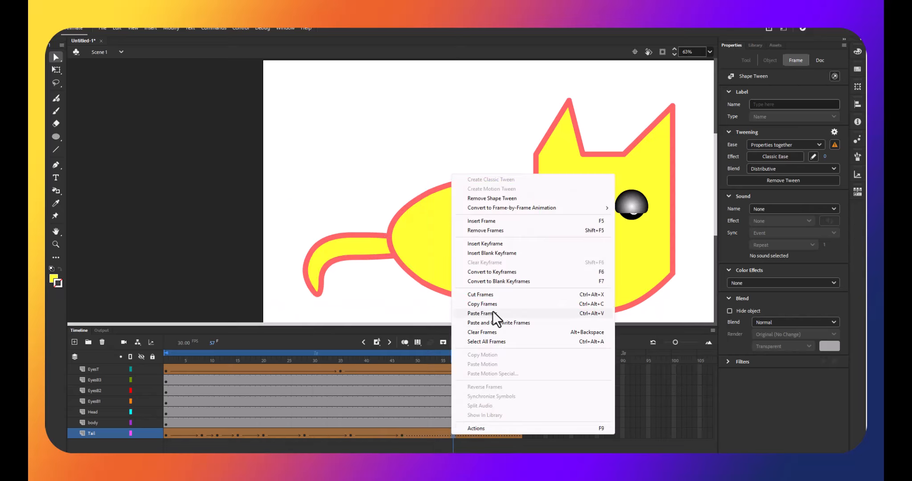
{"action": "left_click", "coordinate": [481, 313]}
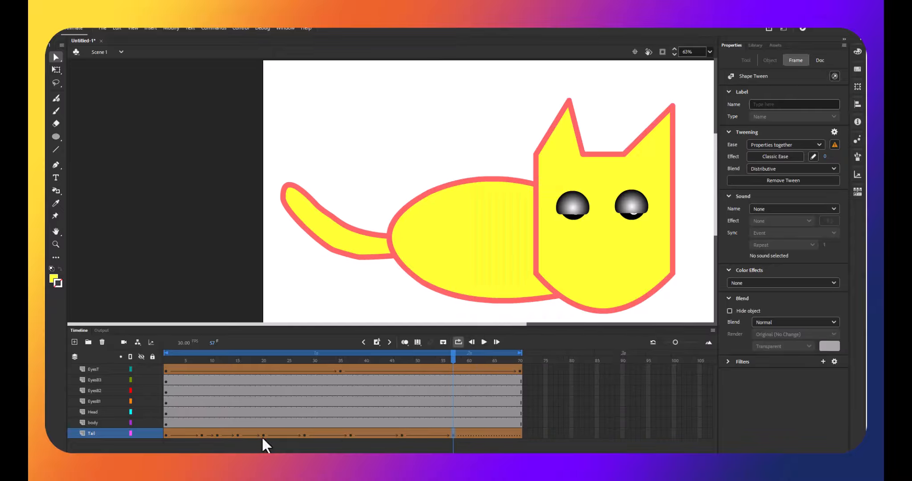
Step: Copy the Tail keyframe at frame 15 and paste it at frame 70, the end of the Tail layer
{"action": "left_click", "coordinate": [236, 434]}
{"action": "right_click", "coordinate": [236, 434]}
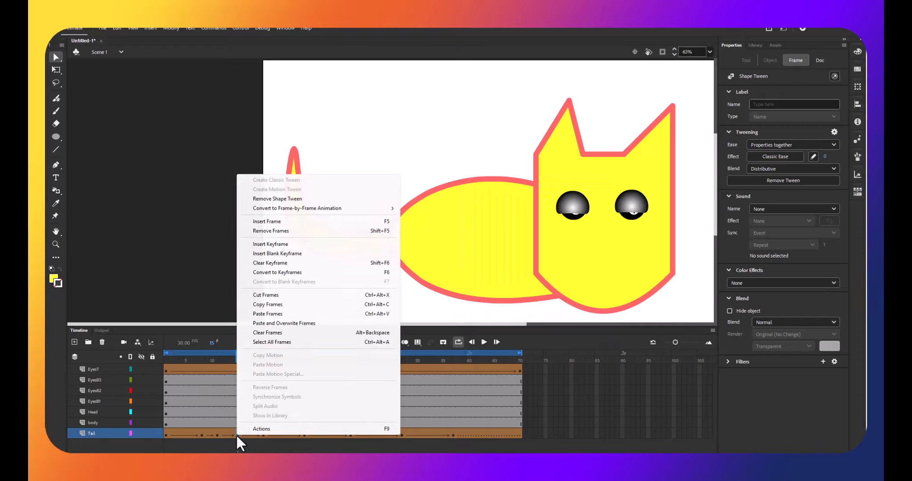
{"action": "left_click", "coordinate": [277, 303]}
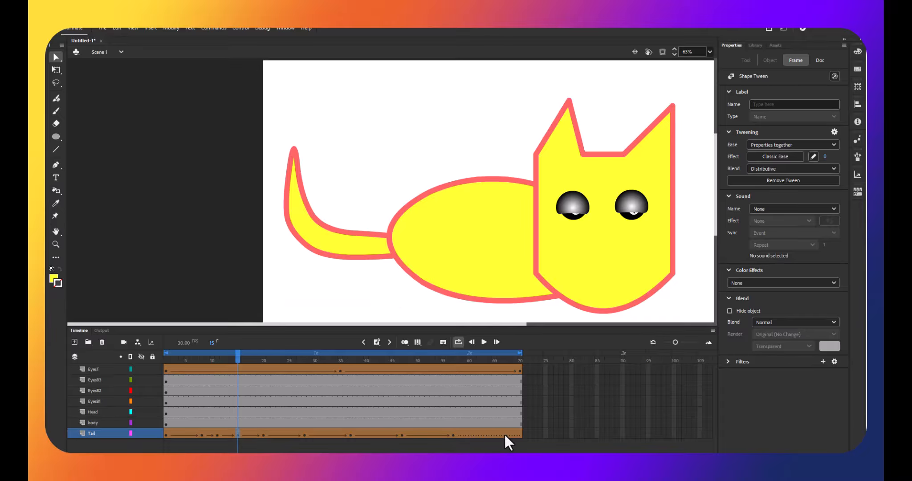
{"action": "right_click", "coordinate": [519, 433]}
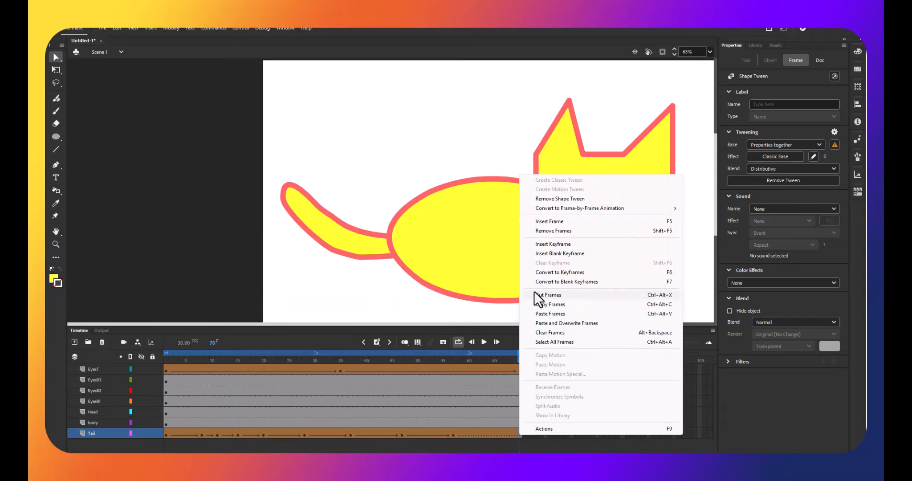
{"action": "left_click", "coordinate": [555, 316]}
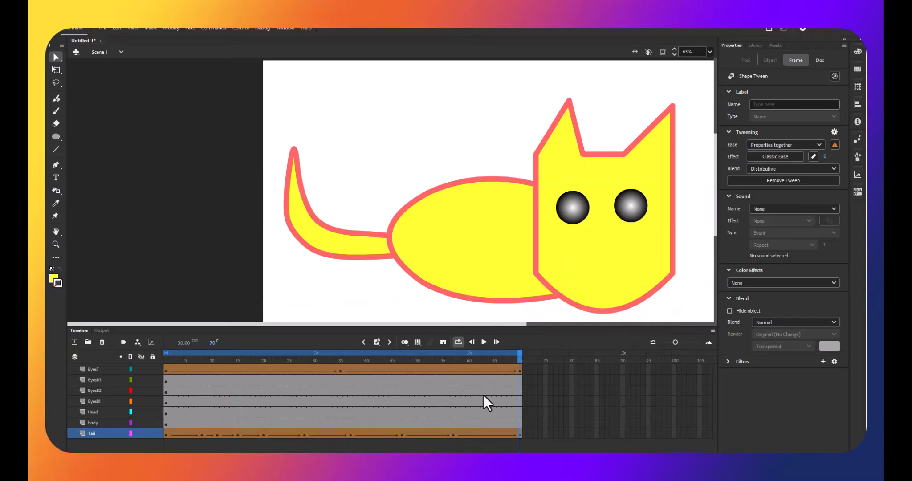
Step: Scrub back to frame 29 and play the looping animation to check the tail swing, then stop it
{"action": "left_click_drag", "start_coordinate": [518, 355], "coordinate": [310, 375]}
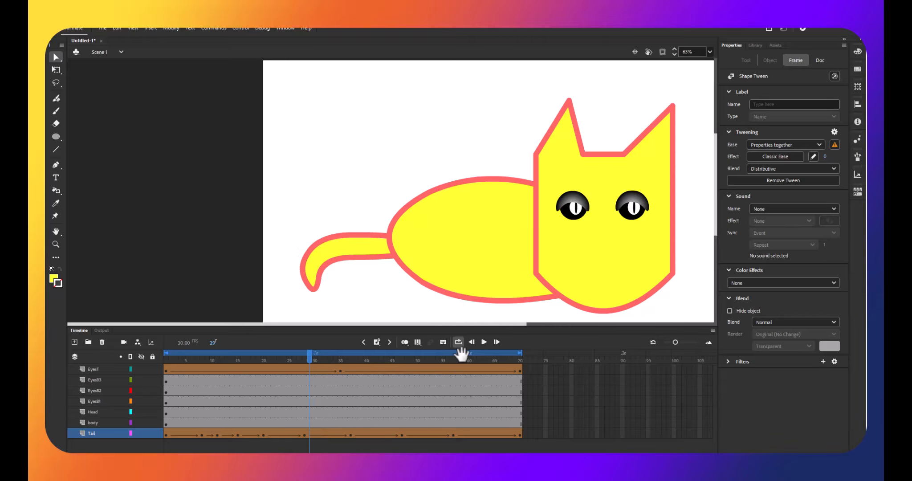
{"action": "left_click", "coordinate": [483, 343]}
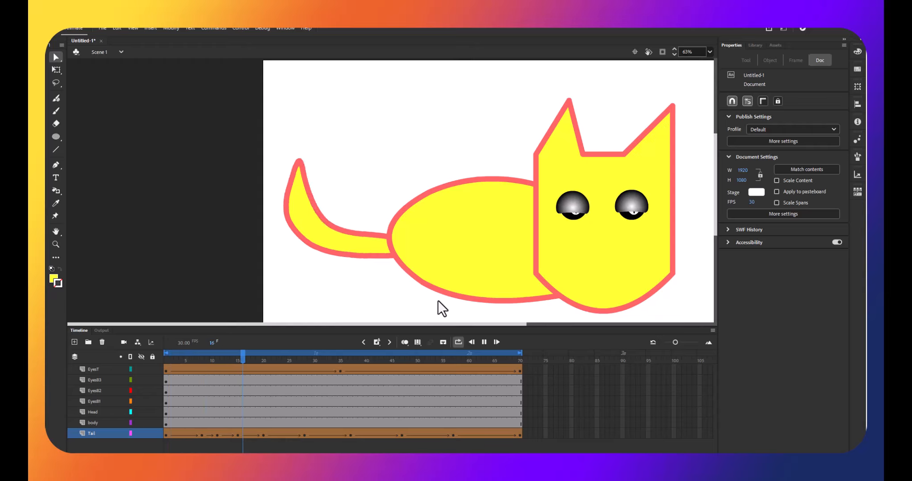
{"action": "left_click", "coordinate": [483, 342]}
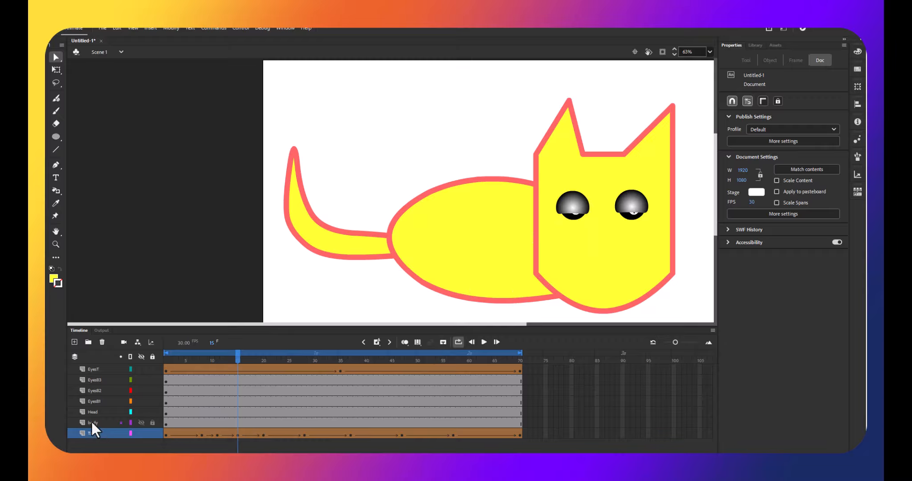
Step: Add a layer named Mouth and move it to the top of the layer stack, above EyesT
{"action": "left_click", "coordinate": [74, 342]}
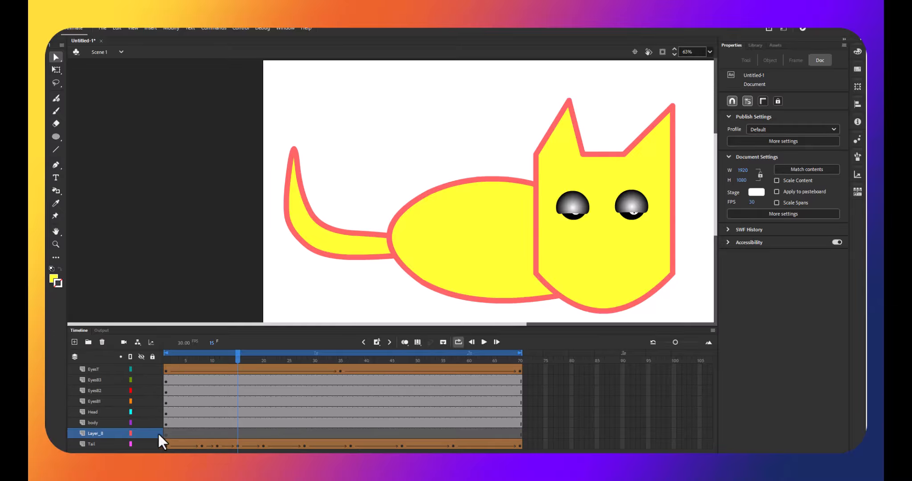
{"action": "double_click", "coordinate": [99, 432]}
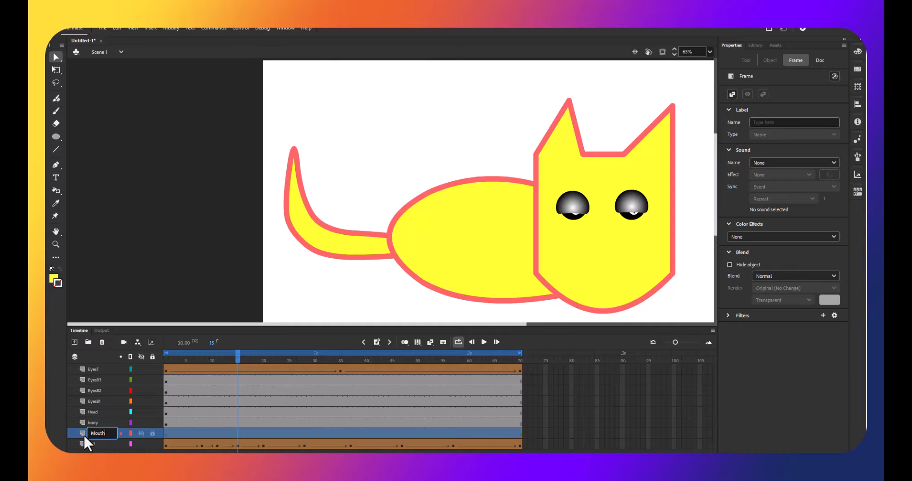
{"action": "key", "text": "Return"}
{"action": "left_click_drag", "start_coordinate": [82, 433], "coordinate": [87, 354]}
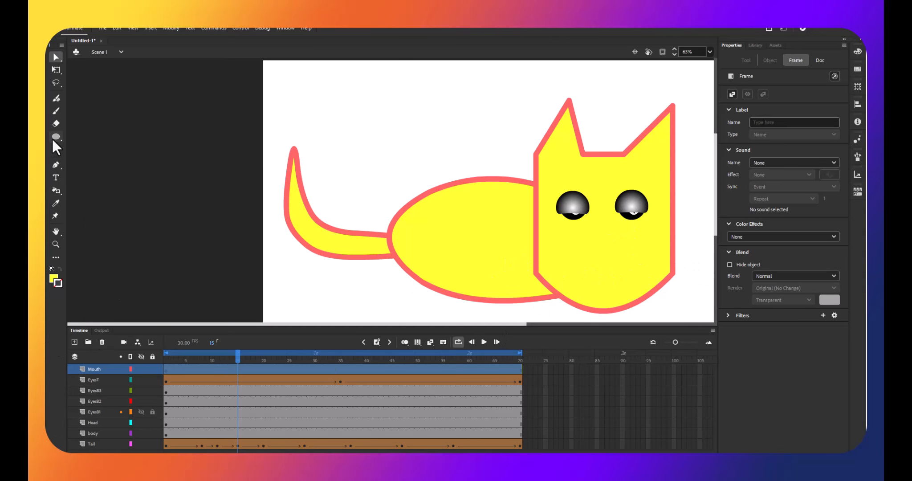
Step: Draw a slightly sloping mouth line about 240 px wide below the eyes on the Mouth layer at frame 15
{"action": "left_click", "coordinate": [55, 150]}
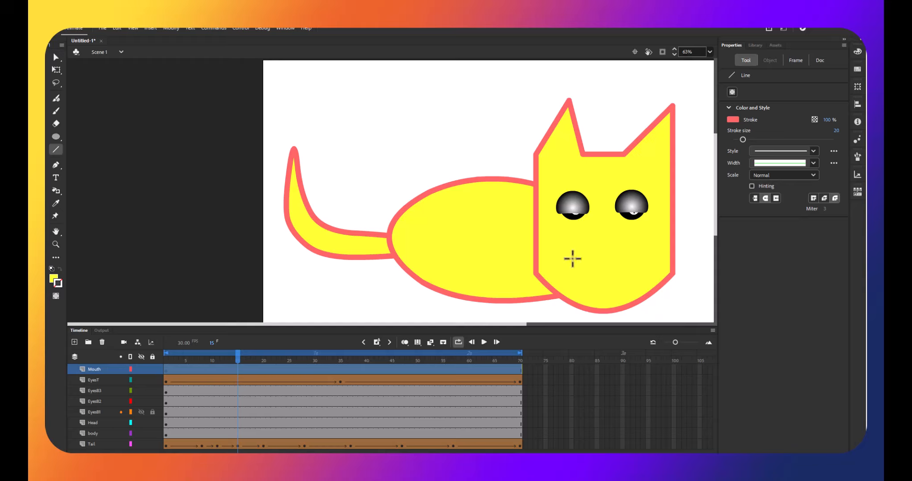
{"action": "left_click_drag", "start_coordinate": [571, 259], "coordinate": [642, 263]}
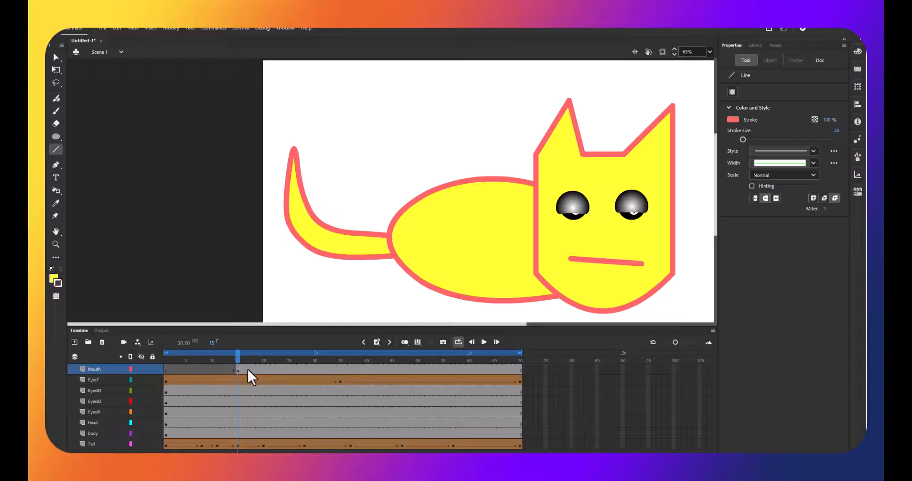
Step: Move the Mouth layer's keyframe from frame 15 to frame 1
{"action": "left_click_drag", "start_coordinate": [249, 350], "coordinate": [207, 356]}
{"action": "left_click", "coordinate": [236, 367]}
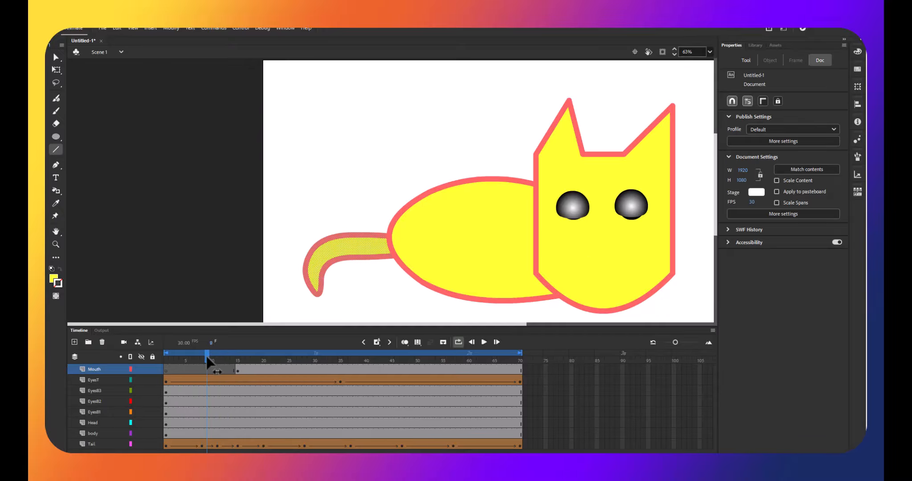
{"action": "left_click", "coordinate": [234, 369]}
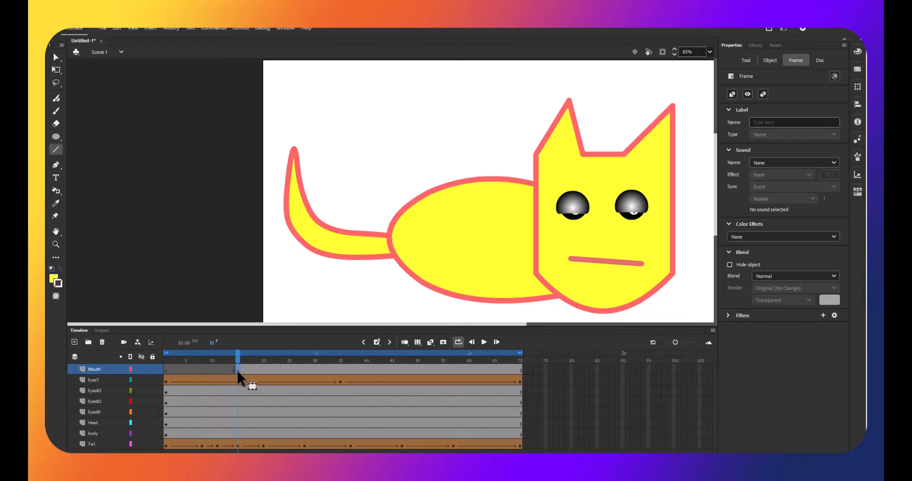
{"action": "left_click_drag", "start_coordinate": [165, 370], "coordinate": [164, 370]}
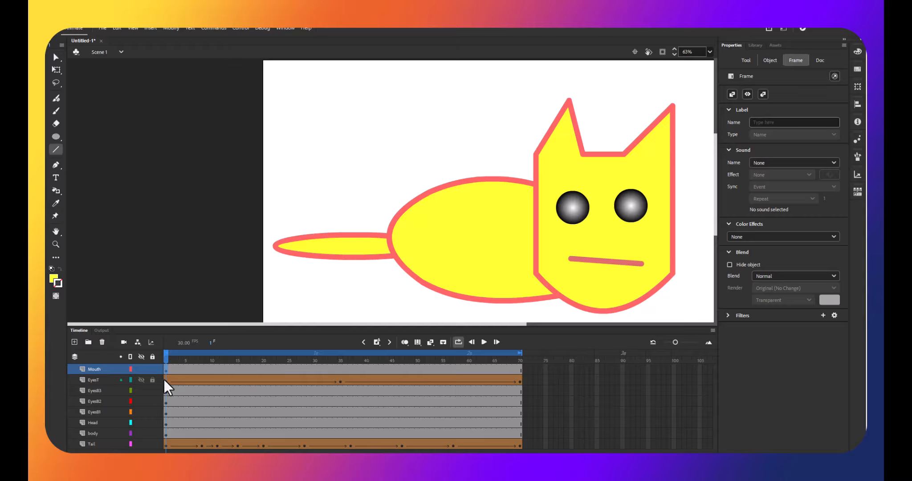
Step: Insert a keyframe at frame 10 on the Mouth layer and switch to the Selection tool
{"action": "left_click", "coordinate": [215, 370]}
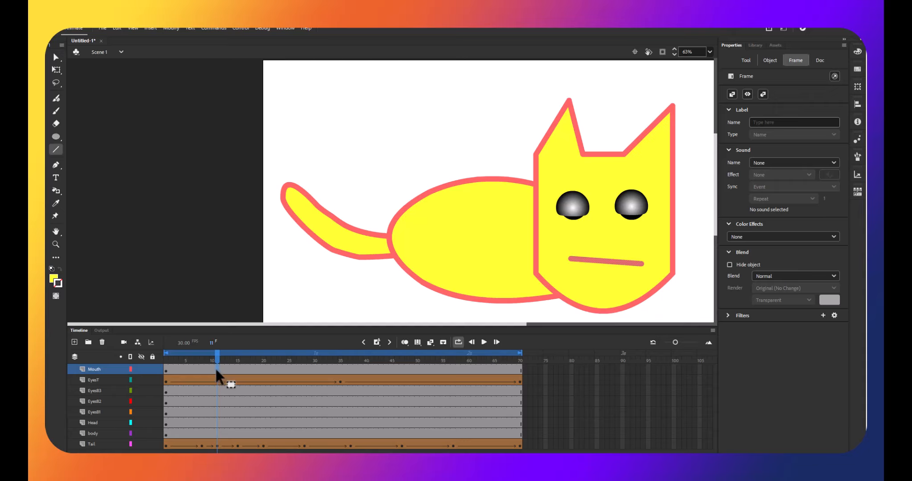
{"action": "left_click", "coordinate": [213, 370]}
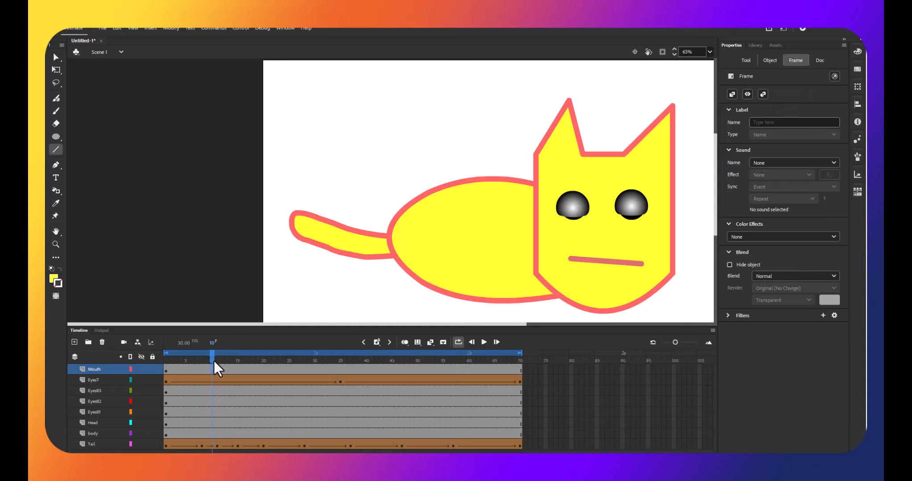
{"action": "left_click", "coordinate": [702, 254]}
{"action": "left_click", "coordinate": [61, 57]}
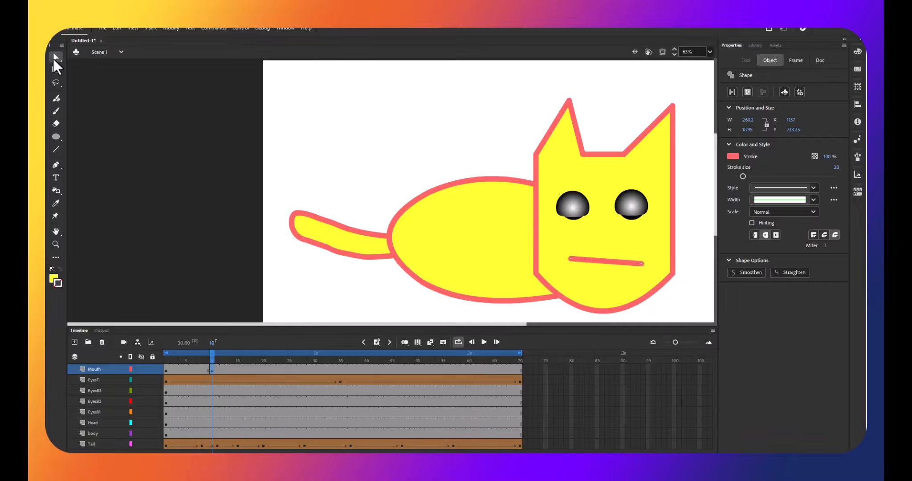
Step: Bend the mouth line downward into a smile at frame 10 of the Mouth layer with the Selection tool
{"action": "left_click", "coordinate": [55, 60]}
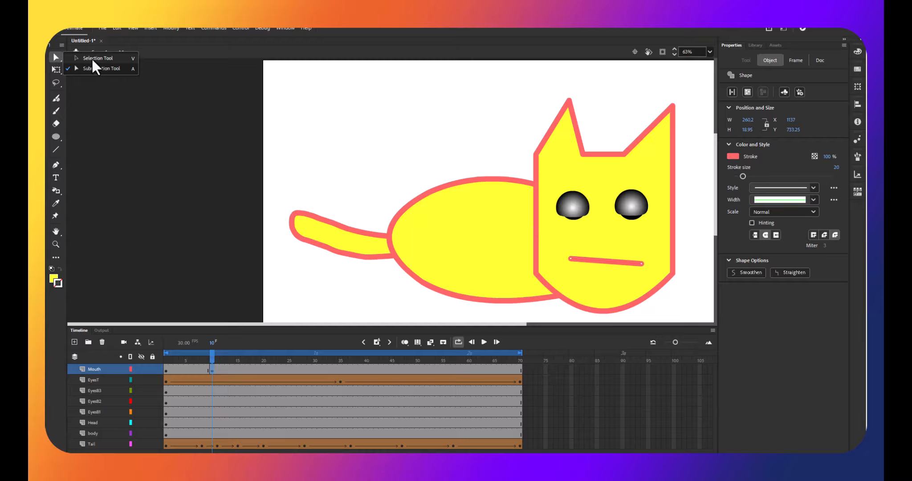
{"action": "left_click", "coordinate": [93, 59]}
{"action": "left_click", "coordinate": [491, 163]}
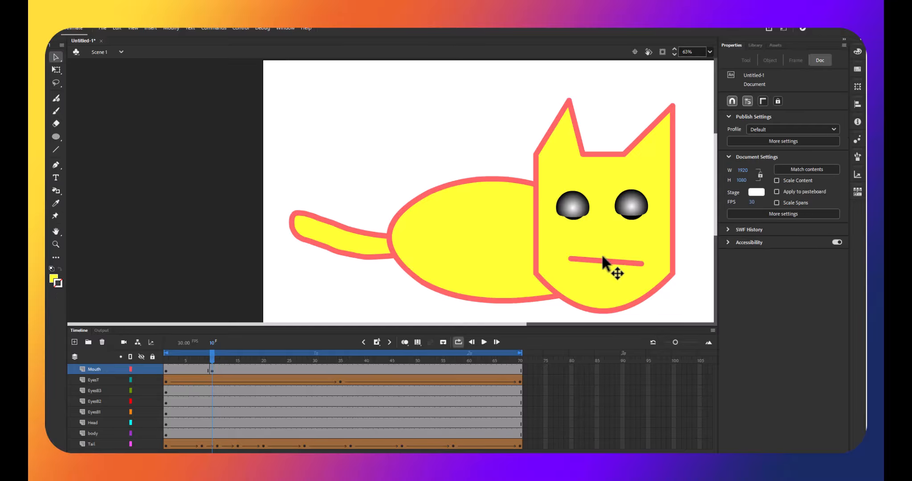
{"action": "left_click_drag", "start_coordinate": [605, 259], "coordinate": [606, 271]}
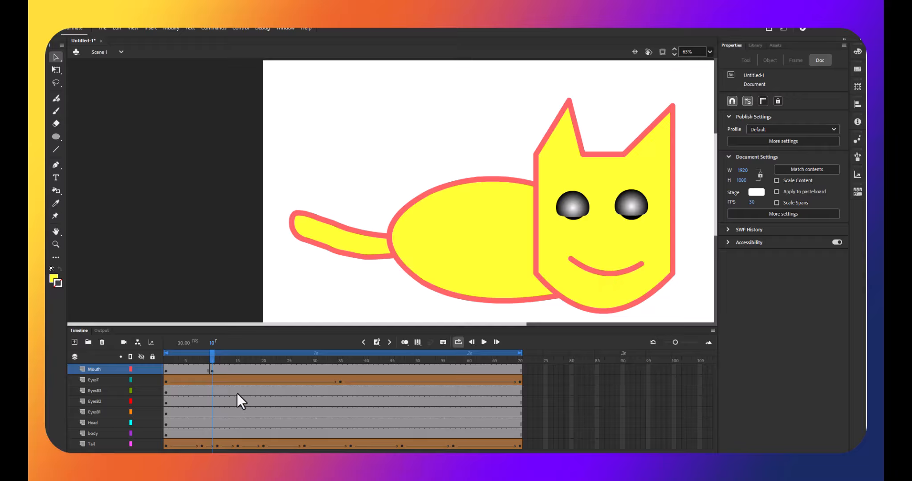
Step: Create a shape tween between frames 1 and 10 on the Mouth layer and scrub through it to preview
{"action": "right_click", "coordinate": [198, 371]}
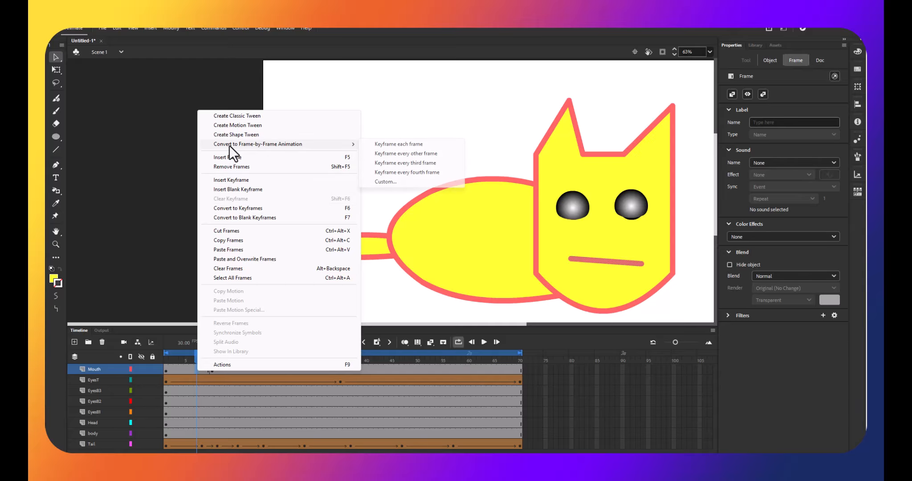
{"action": "left_click", "coordinate": [237, 134]}
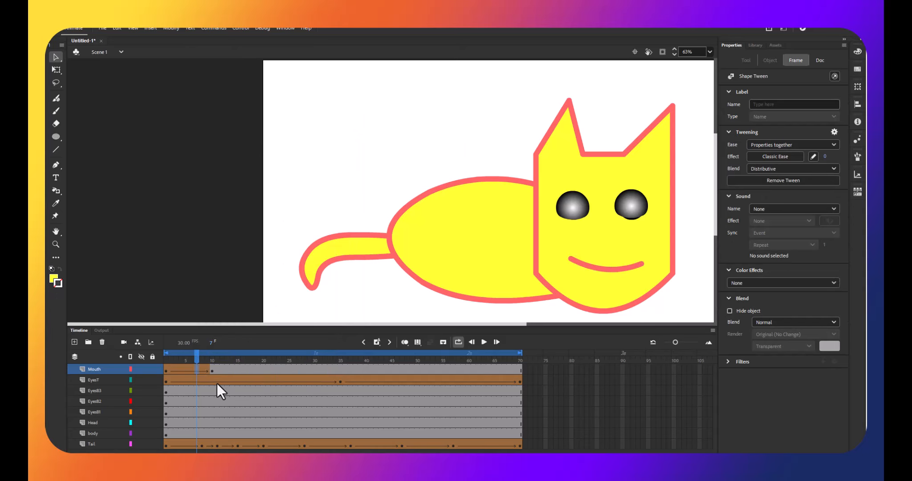
{"action": "left_click_drag", "start_coordinate": [197, 357], "coordinate": [284, 368]}
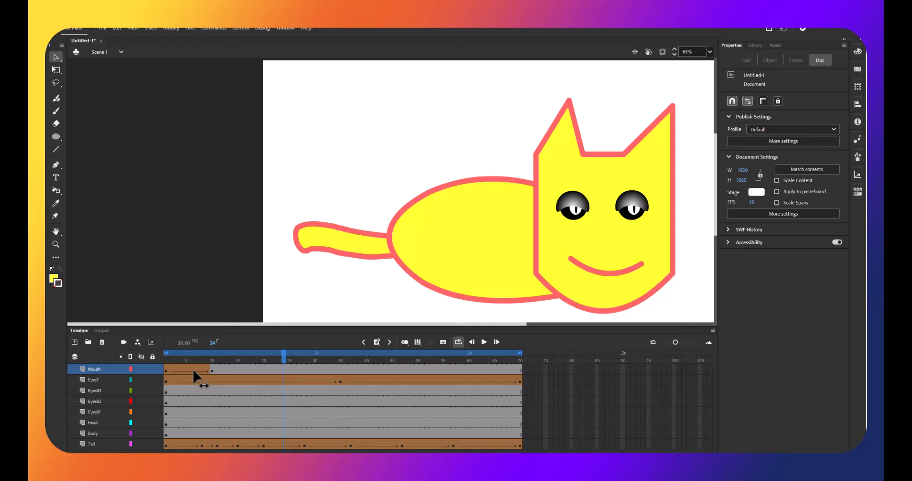
Step: Copy the Mouth layer's frame 1 to frame 20 and create a shape tween between frames 10 and 20
{"action": "right_click", "coordinate": [167, 369]}
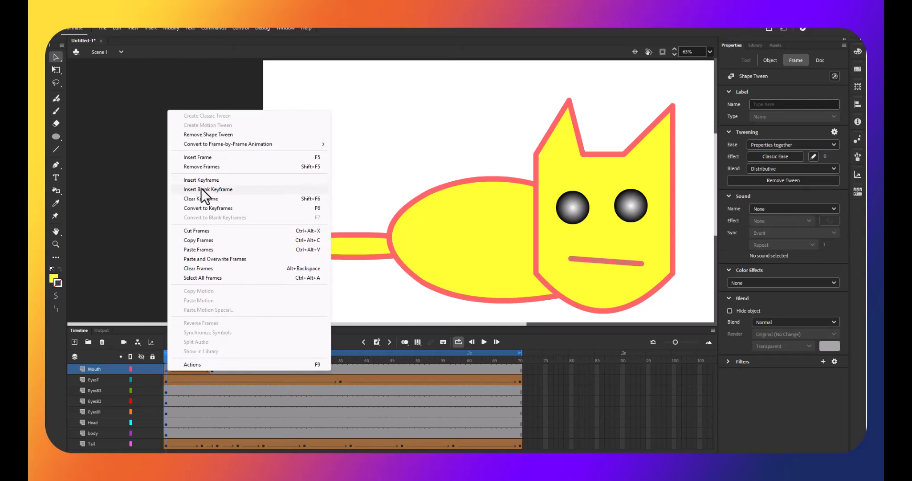
{"action": "left_click", "coordinate": [206, 240]}
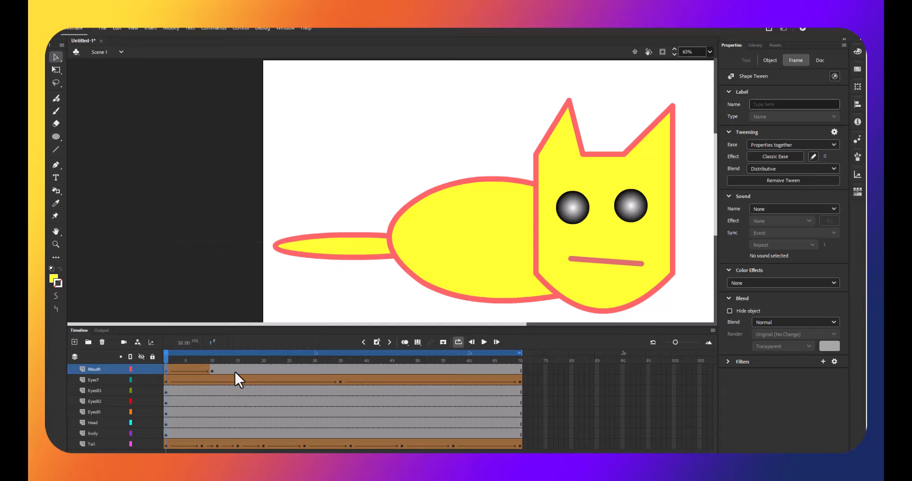
{"action": "right_click", "coordinate": [263, 369]}
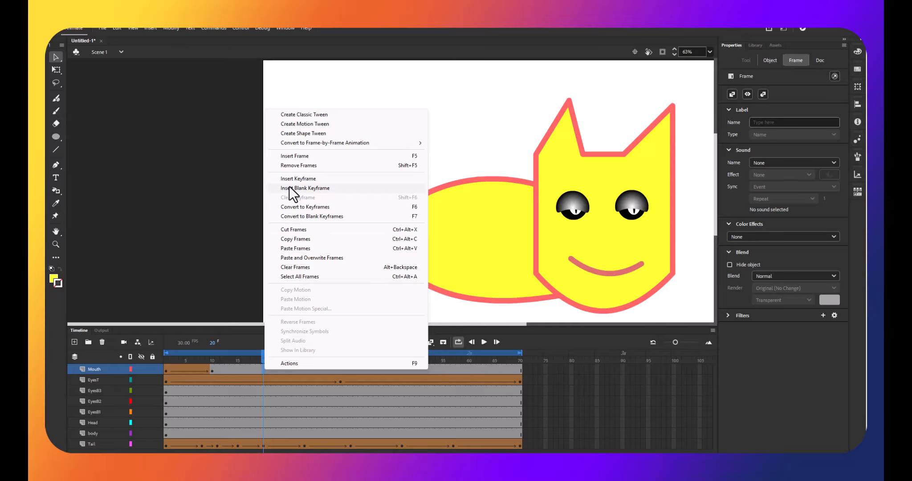
{"action": "left_click", "coordinate": [296, 249]}
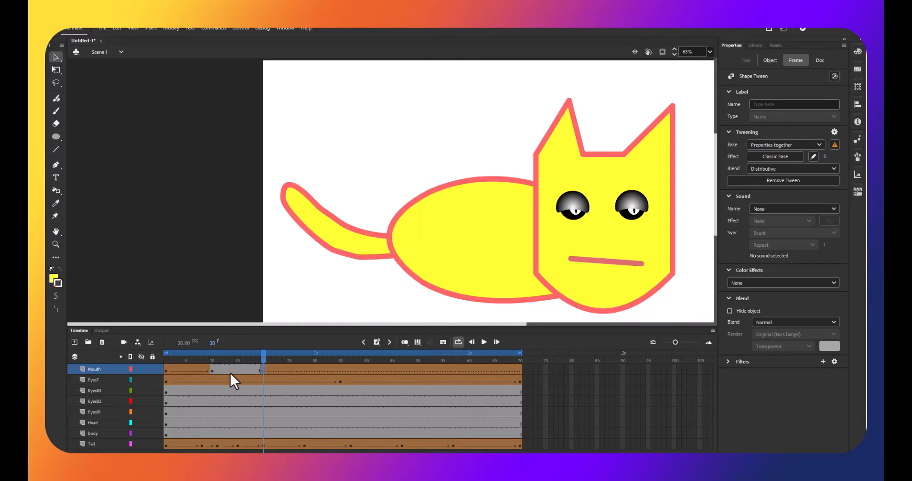
{"action": "right_click", "coordinate": [233, 371]}
{"action": "left_click", "coordinate": [269, 136]}
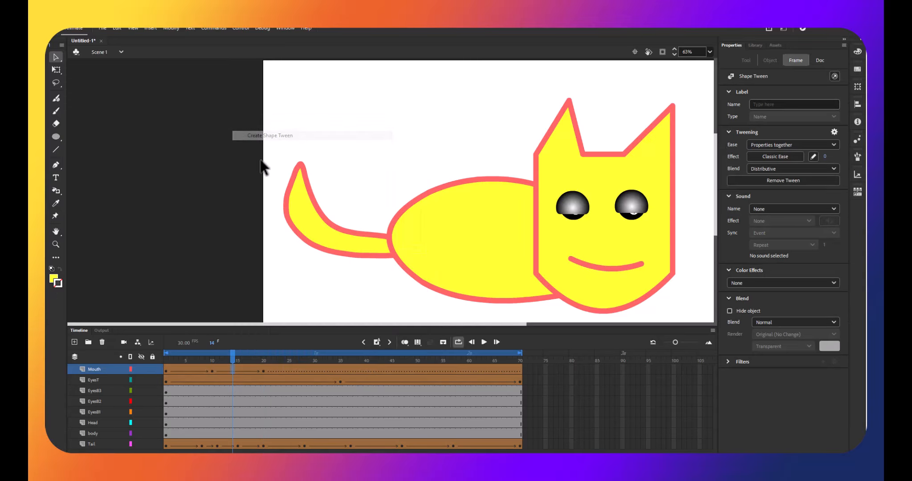
{"action": "left_click_drag", "start_coordinate": [232, 359], "coordinate": [176, 369]}
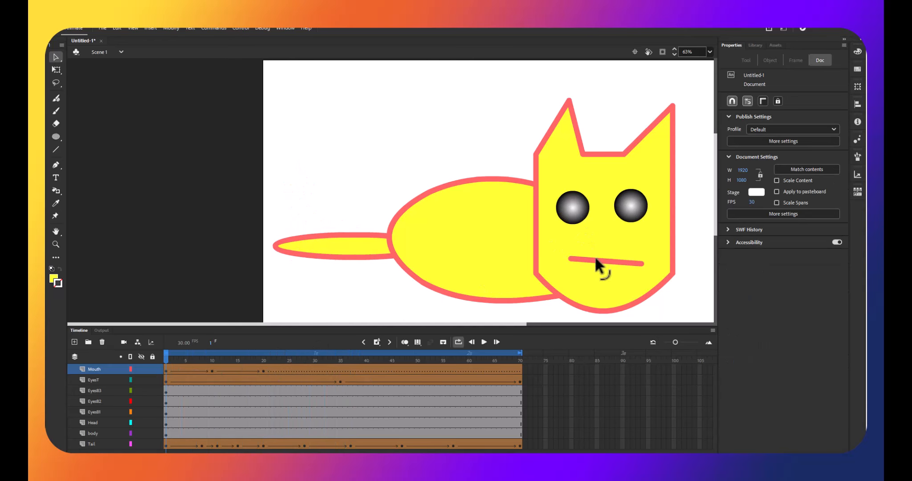
Step: At frame 1, draw a second line above the mouth, arch it upward and join its ends to the first line
{"action": "left_click", "coordinate": [165, 371]}
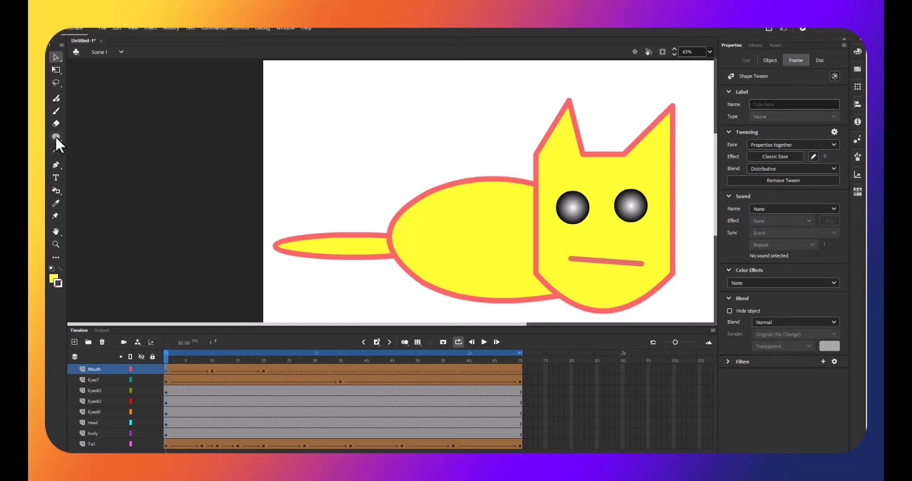
{"action": "left_click", "coordinate": [56, 149]}
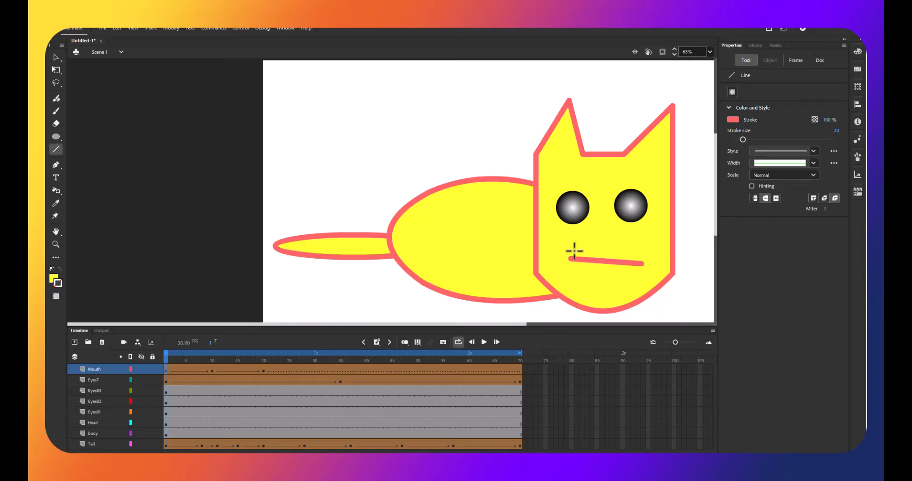
{"action": "left_click_drag", "start_coordinate": [570, 248], "coordinate": [644, 254]}
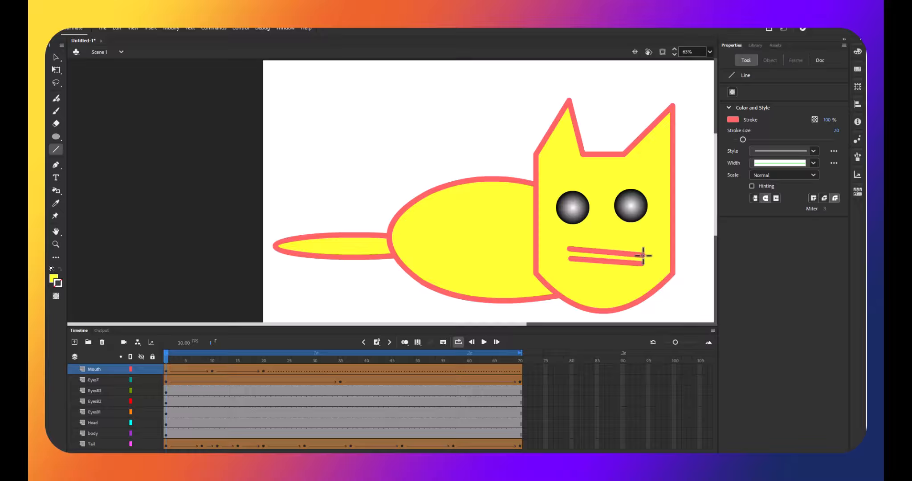
{"action": "left_click", "coordinate": [53, 57]}
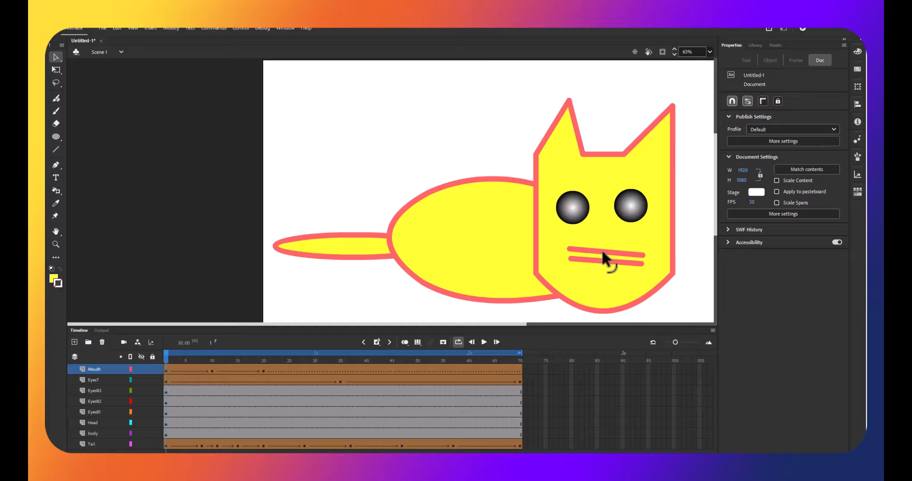
{"action": "left_click_drag", "start_coordinate": [603, 248], "coordinate": [573, 260]}
{"action": "left_click_drag", "start_coordinate": [642, 255], "coordinate": [641, 261]}
Step: Close the smile at frame 10 with a straight line joining the two mouth corners
{"action": "left_click", "coordinate": [212, 370]}
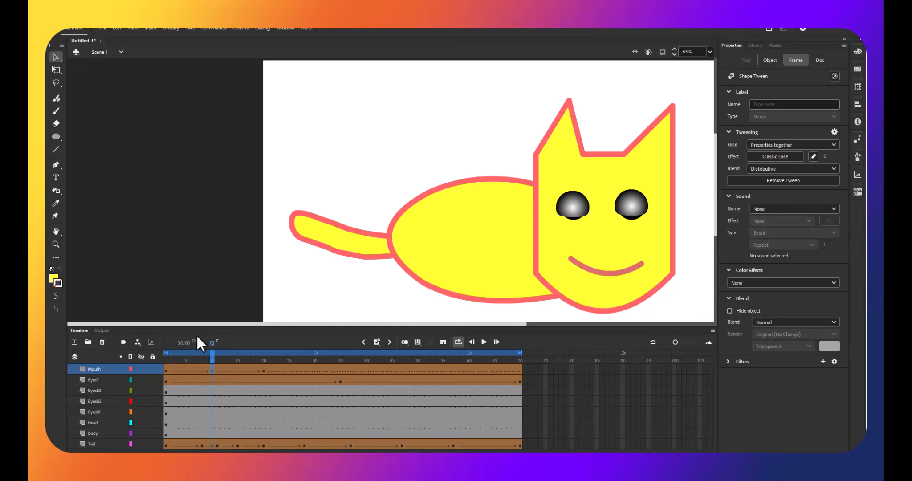
{"action": "left_click", "coordinate": [58, 152]}
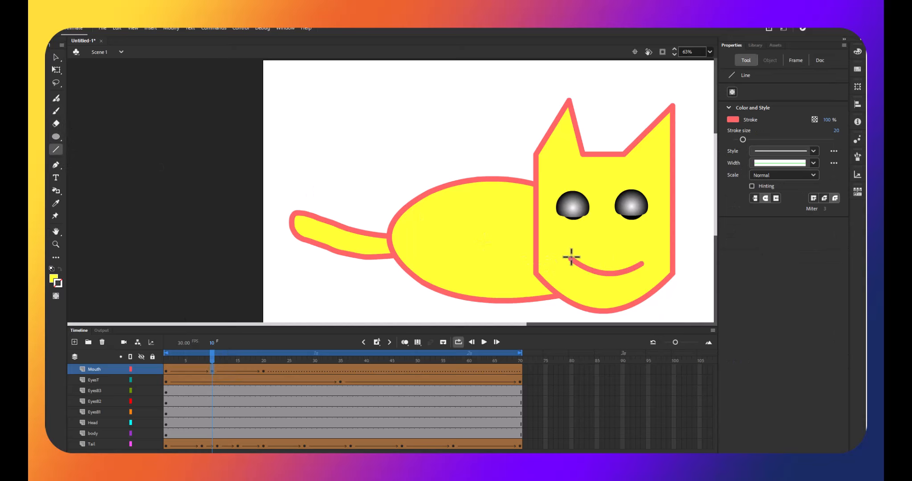
{"action": "left_click_drag", "start_coordinate": [571, 257], "coordinate": [643, 262]}
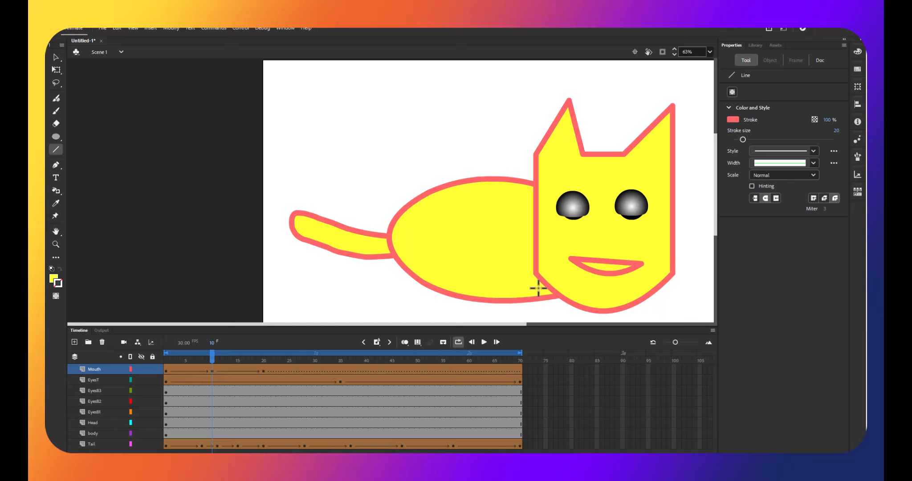
Step: At frame 20, draw a second line above the mouth and reshape it into a closed, lopsided open mouth
{"action": "left_click", "coordinate": [264, 377]}
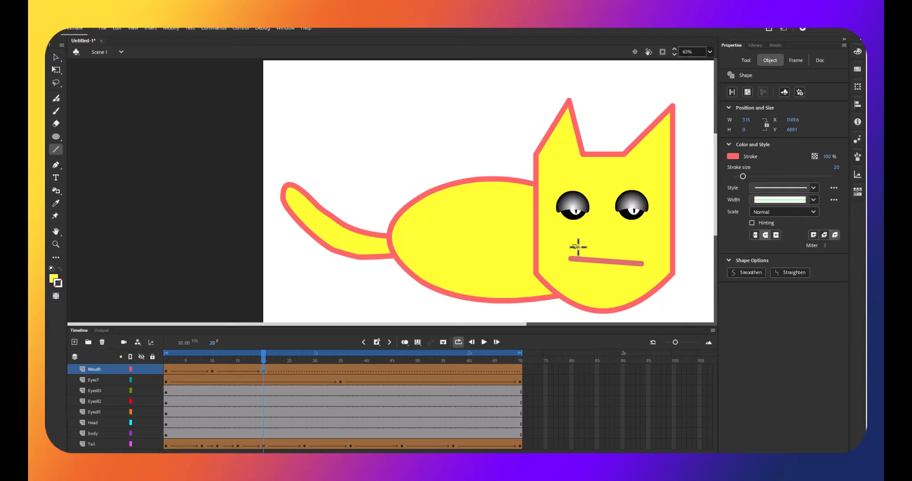
{"action": "left_click_drag", "start_coordinate": [575, 246], "coordinate": [647, 254]}
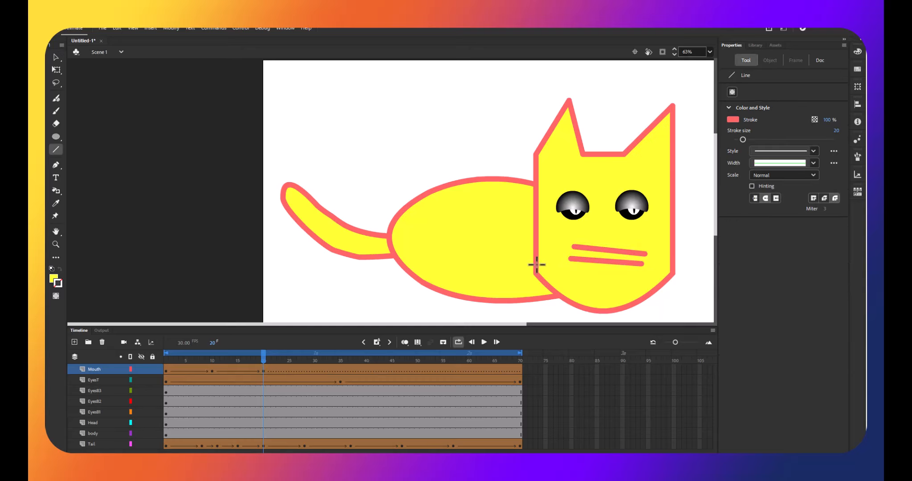
{"action": "left_click", "coordinate": [56, 58]}
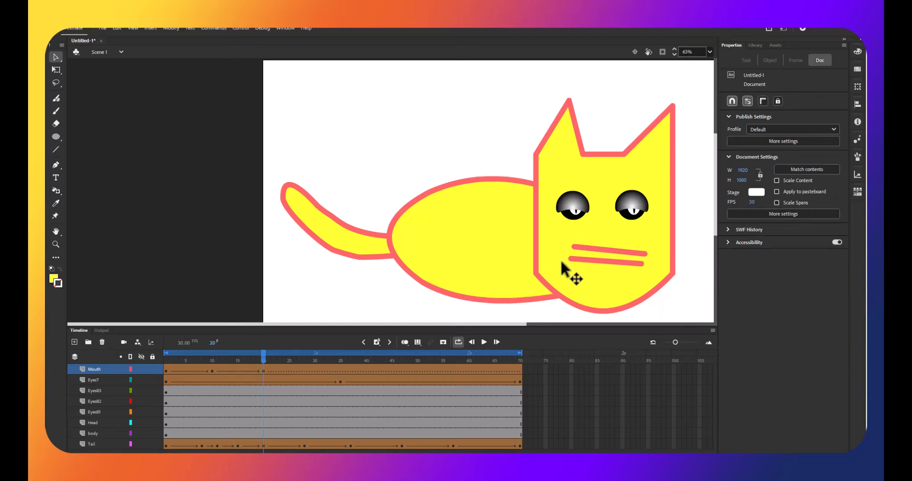
{"action": "left_click_drag", "start_coordinate": [606, 250], "coordinate": [643, 262]}
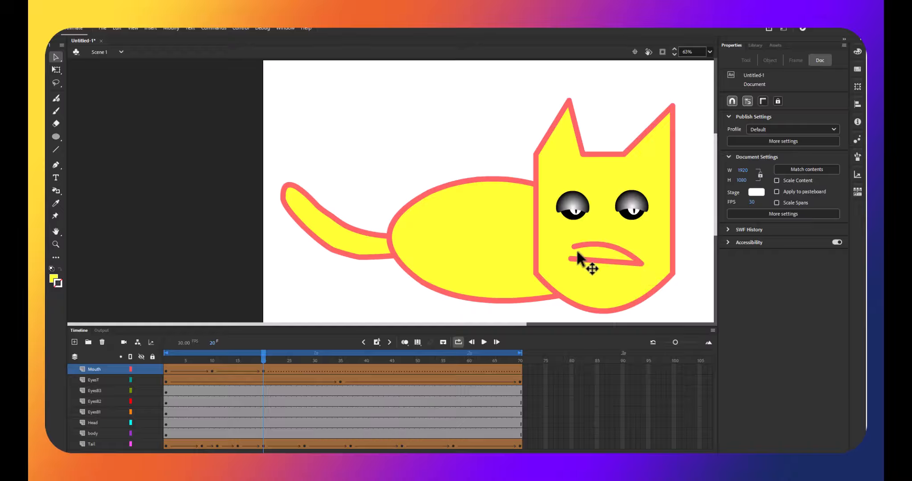
{"action": "left_click_drag", "start_coordinate": [575, 249], "coordinate": [639, 250]}
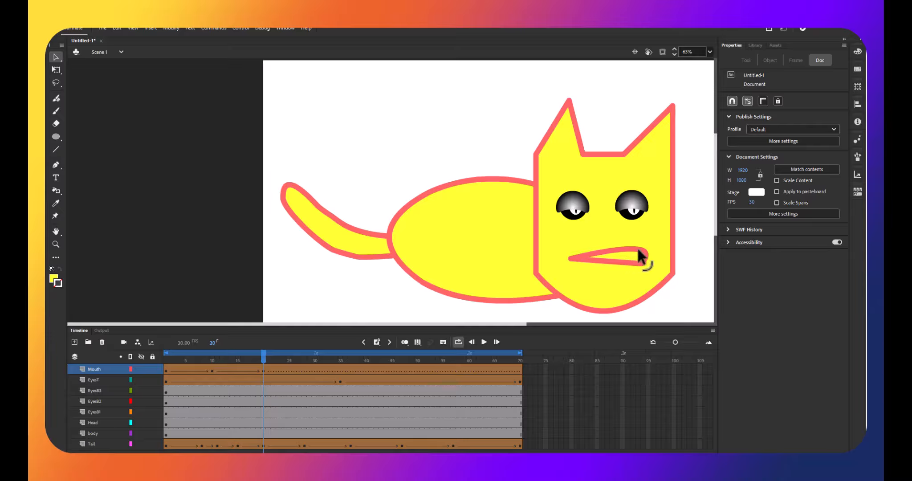
Step: Copy the open smile at frame 10 of the Mouth layer to frame 30
{"action": "left_click", "coordinate": [212, 370]}
{"action": "right_click", "coordinate": [212, 369]}
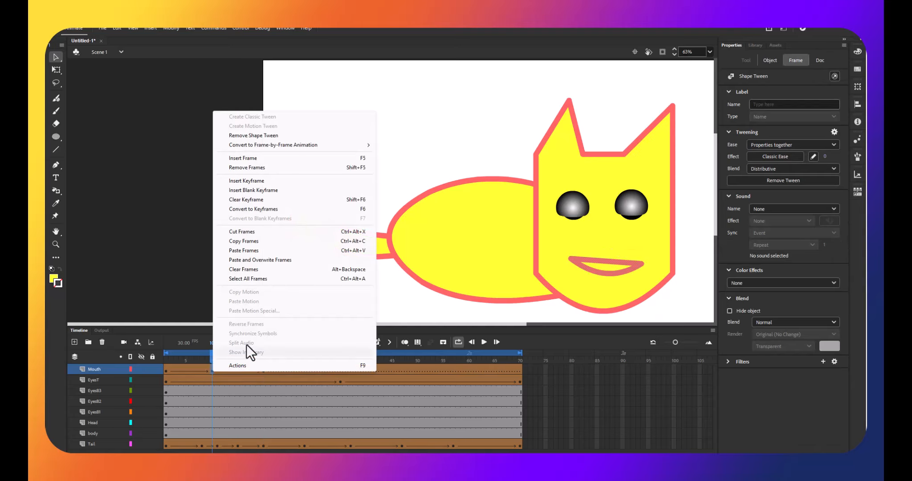
{"action": "left_click", "coordinate": [248, 241]}
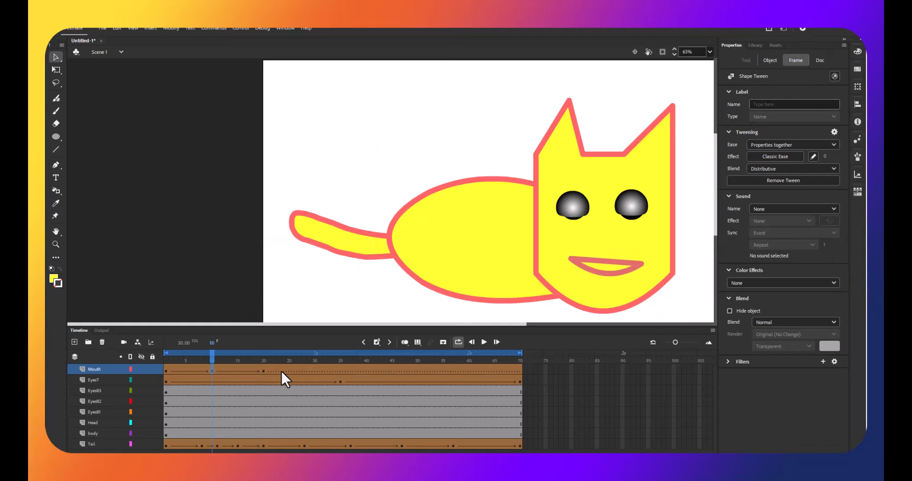
{"action": "right_click", "coordinate": [313, 370]}
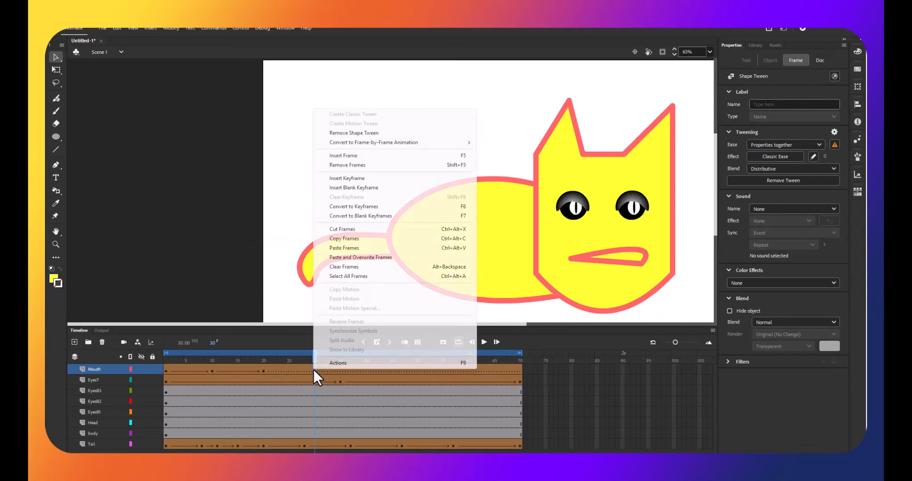
{"action": "left_click", "coordinate": [348, 249]}
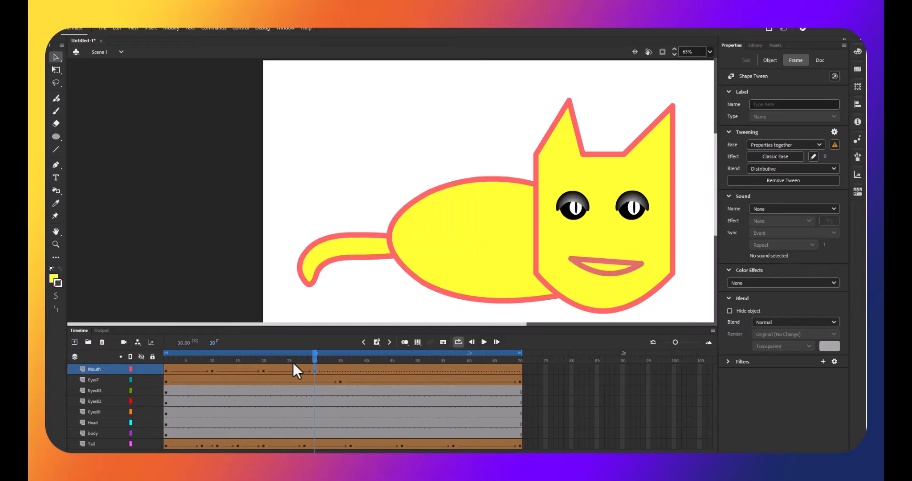
Step: Copy the arched frown at frame 1 of the Mouth layer to frame 42
{"action": "left_click", "coordinate": [166, 369]}
{"action": "right_click", "coordinate": [167, 369]}
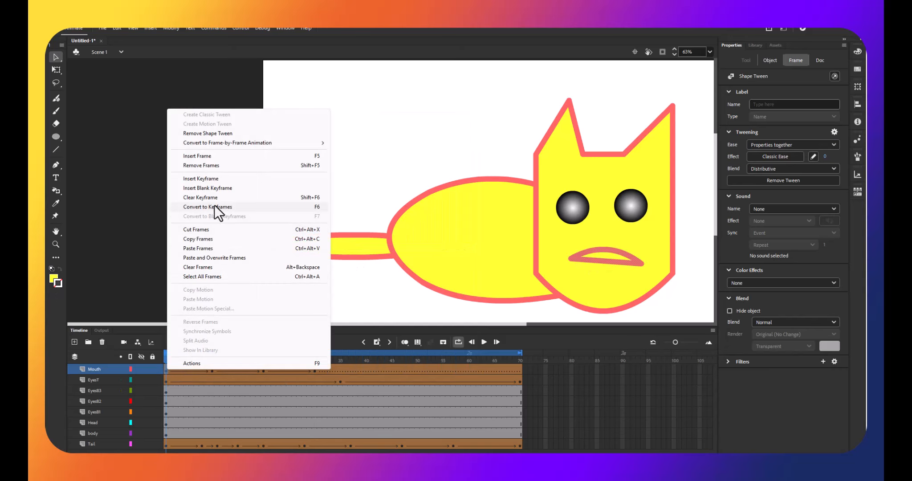
{"action": "left_click", "coordinate": [200, 239]}
{"action": "left_click", "coordinate": [376, 372]}
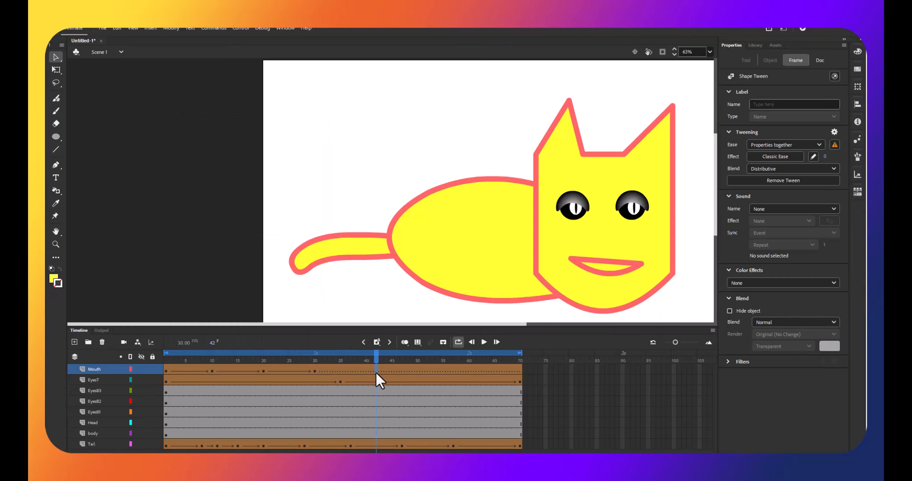
{"action": "right_click", "coordinate": [376, 371]}
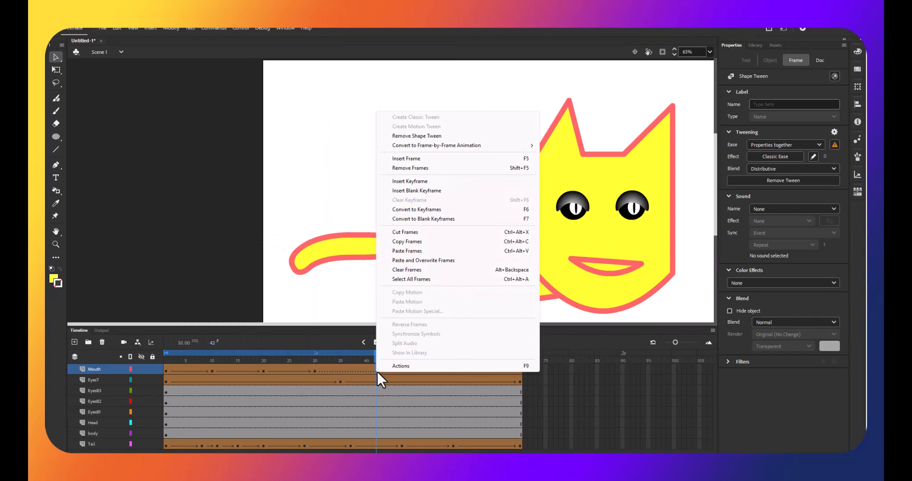
{"action": "left_click", "coordinate": [413, 251]}
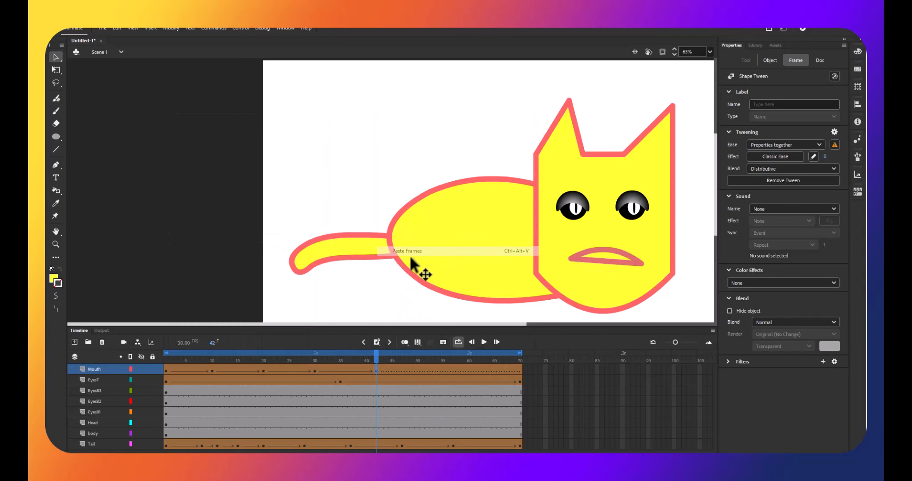
Step: Copy the lopsided mouth at frame 20 of the Mouth layer to frame 51
{"action": "left_click", "coordinate": [261, 370]}
{"action": "right_click", "coordinate": [263, 370]}
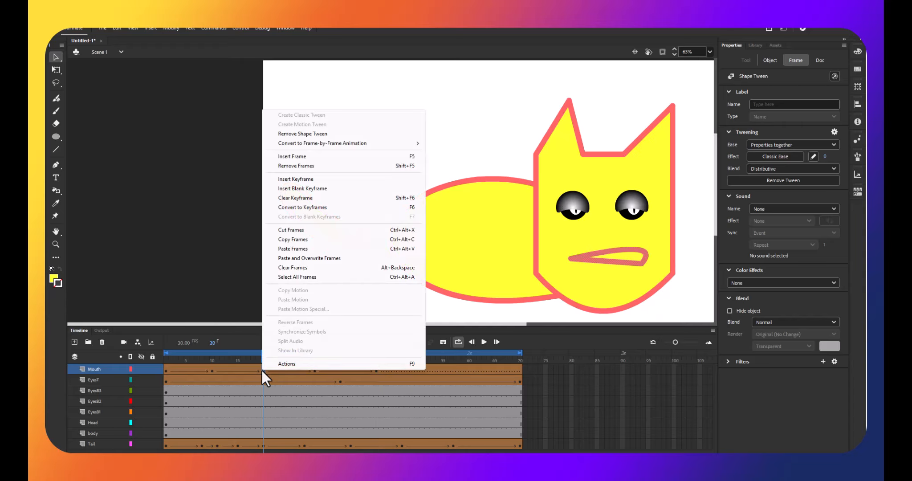
{"action": "left_click", "coordinate": [301, 239]}
{"action": "right_click", "coordinate": [422, 368]}
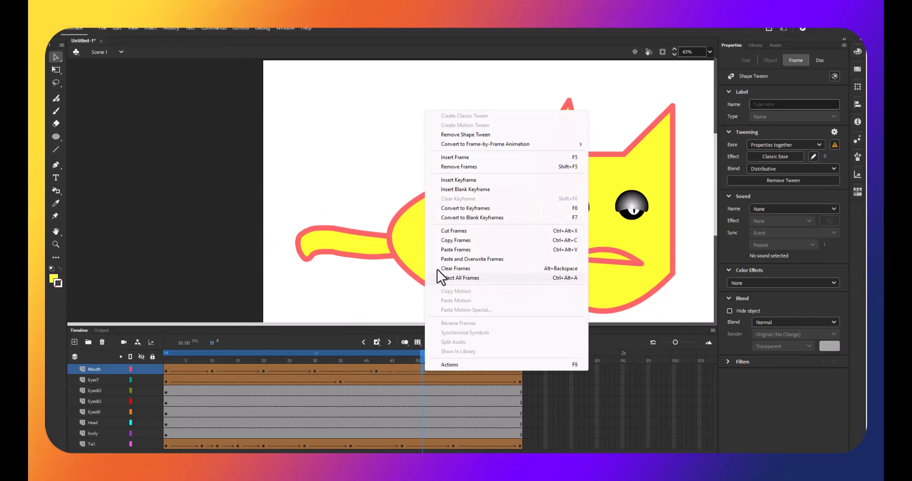
{"action": "left_click", "coordinate": [463, 249]}
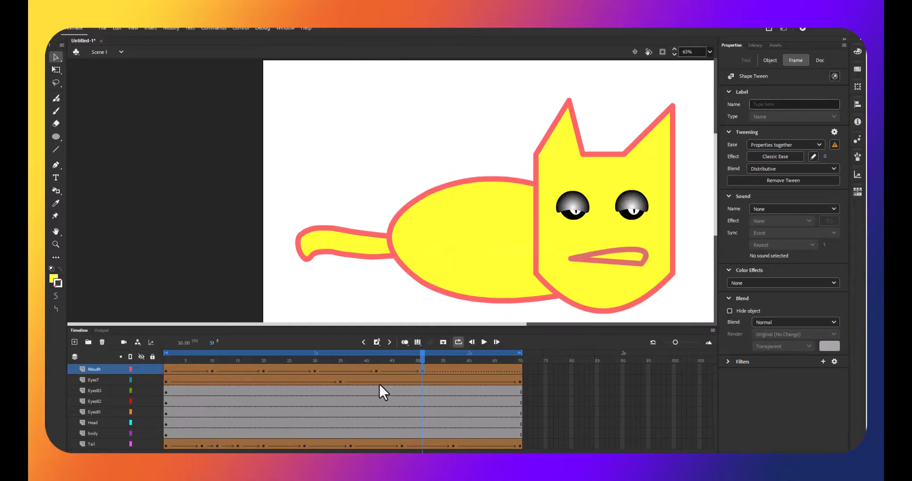
Step: Copy the open smile at frame 30 of the Mouth layer to frame 63
{"action": "left_click", "coordinate": [313, 370]}
{"action": "right_click", "coordinate": [313, 370]}
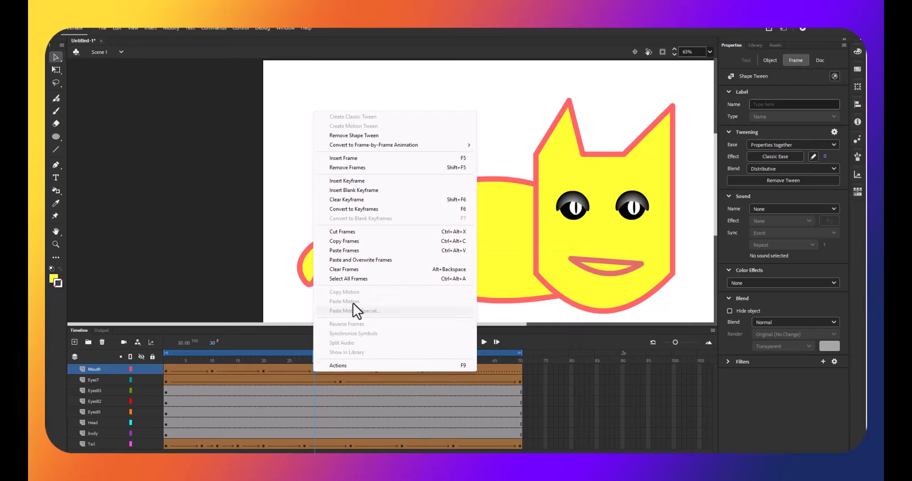
{"action": "left_click", "coordinate": [355, 242]}
{"action": "left_click", "coordinate": [485, 371]}
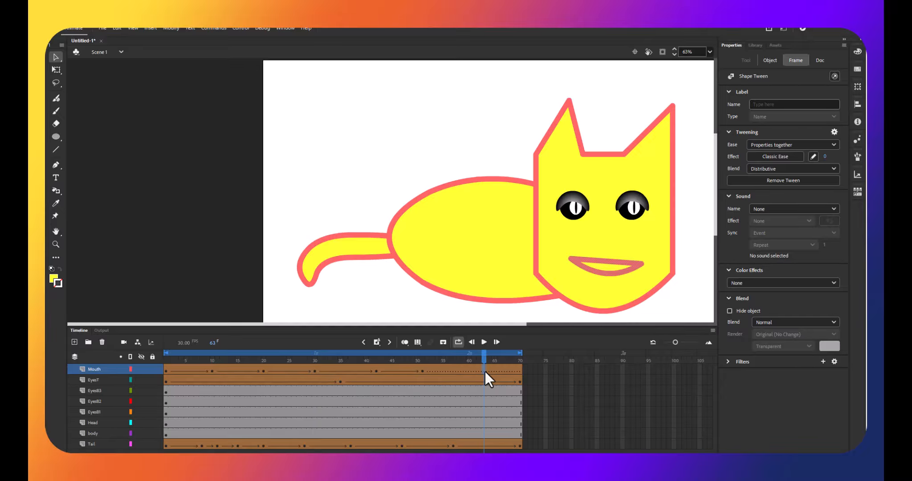
{"action": "right_click", "coordinate": [485, 371]}
{"action": "left_click", "coordinate": [515, 251]}
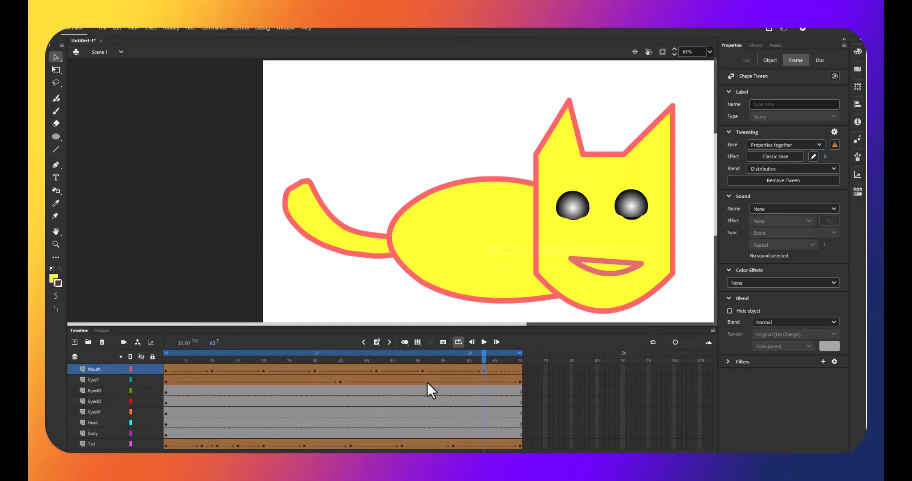
Step: Copy the arched frown at frame 1 of the Mouth layer to frame 70 and play back the looping animation to check it
{"action": "left_click", "coordinate": [167, 371]}
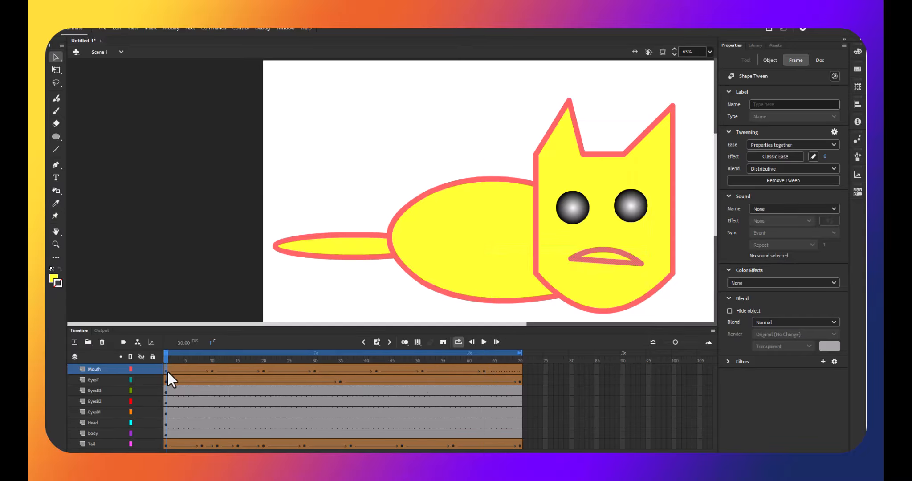
{"action": "right_click", "coordinate": [168, 372]}
{"action": "left_click", "coordinate": [218, 241]}
{"action": "right_click", "coordinate": [521, 369]}
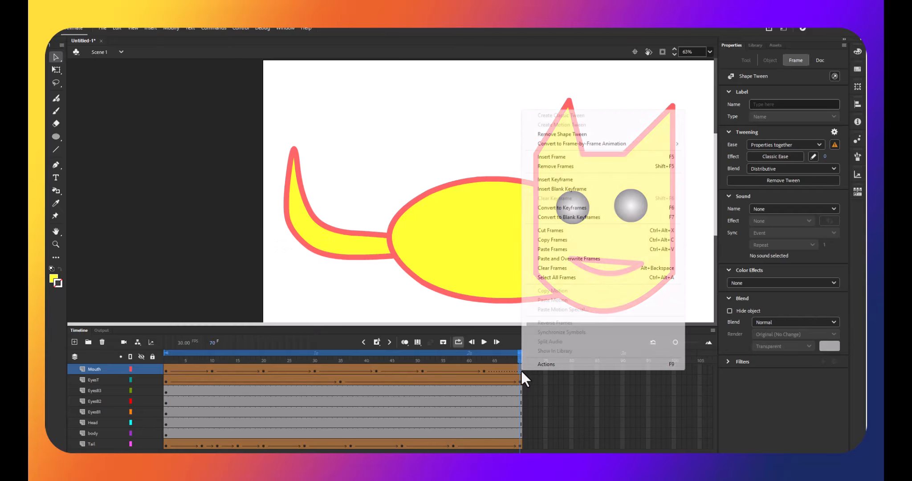
{"action": "left_click", "coordinate": [548, 249]}
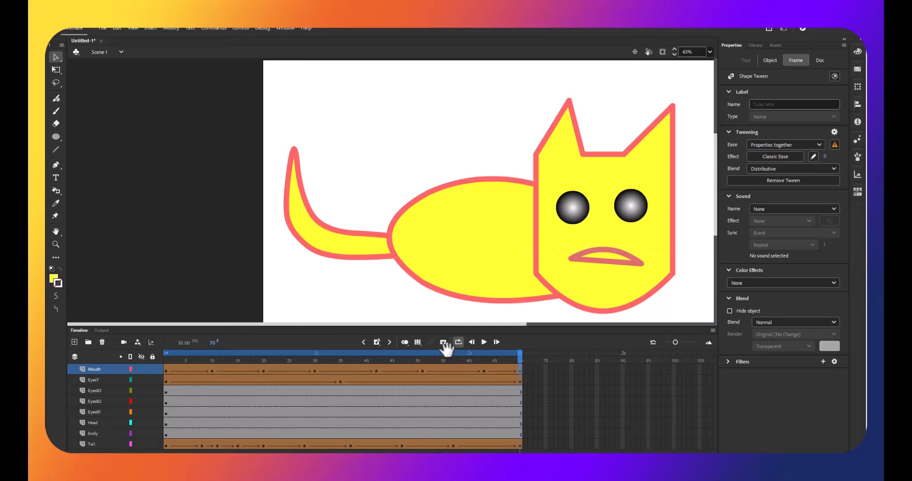
{"action": "left_click", "coordinate": [484, 342]}
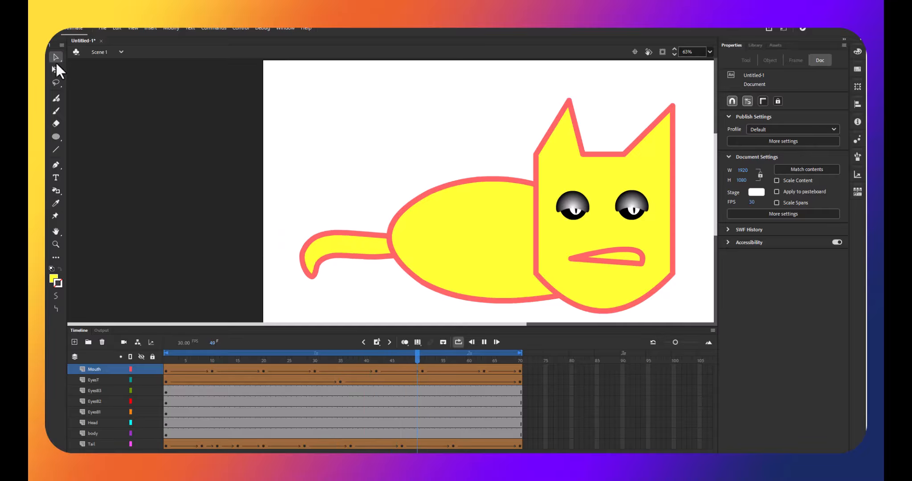
{"action": "left_click", "coordinate": [485, 342]}
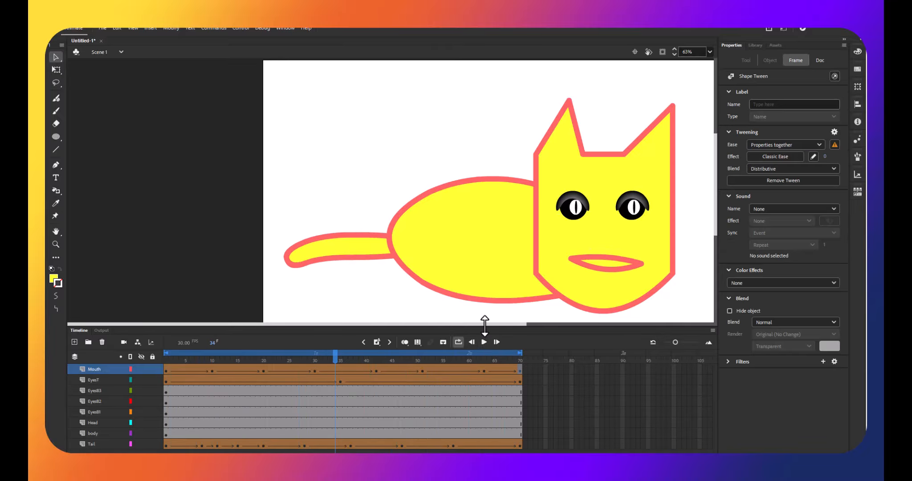